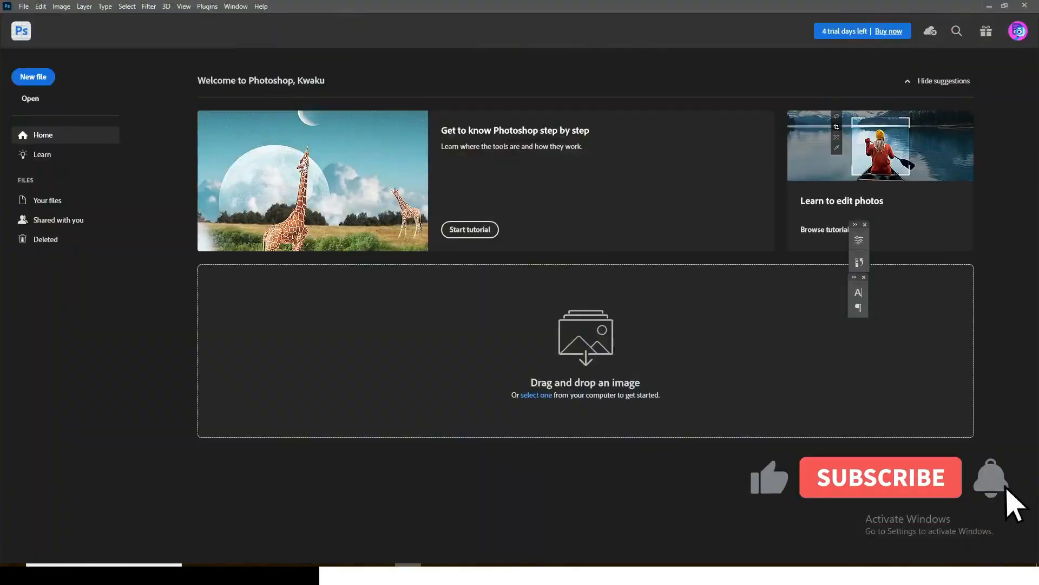
- Create a 2000 x 2000 px document at 72 pixels/inch in RGB Color with a white background, named BIRTHDAY FLYER
key("ctrl+n")
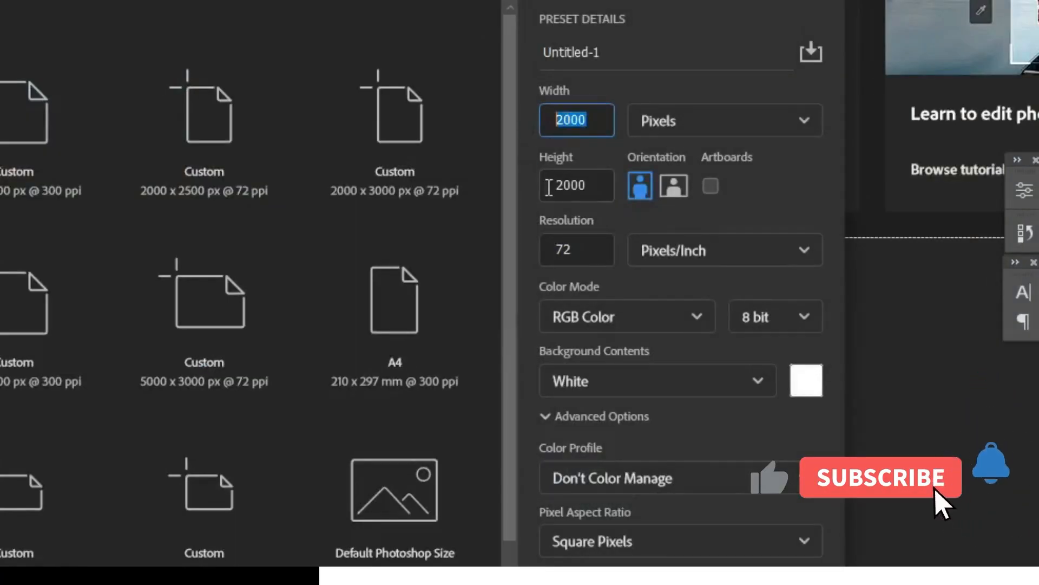
left_click(593, 190)
left_click(576, 252)
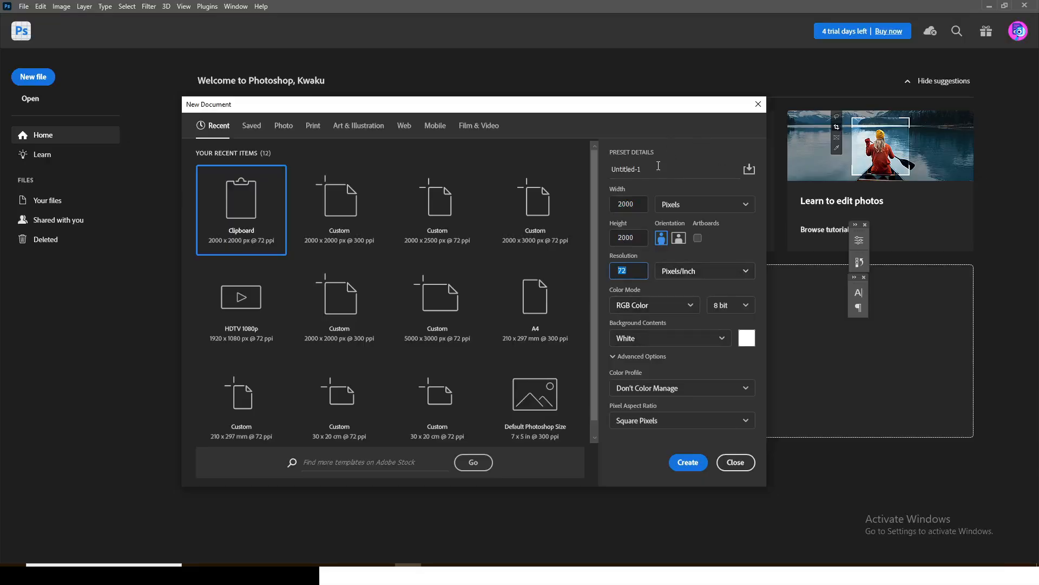
double_click(659, 165)
type("BIRTHDAY FLYER")
left_click(688, 462)
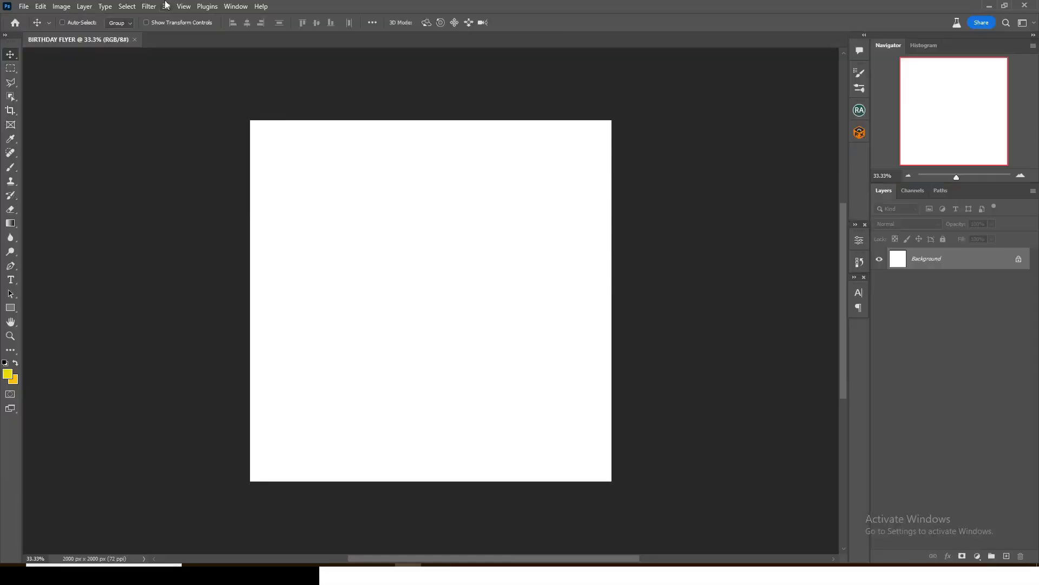
- Add a guide layout of 4 columns and 4 rows with 0 px margins to the canvas
left_click(184, 7)
mouse_move(209, 288)
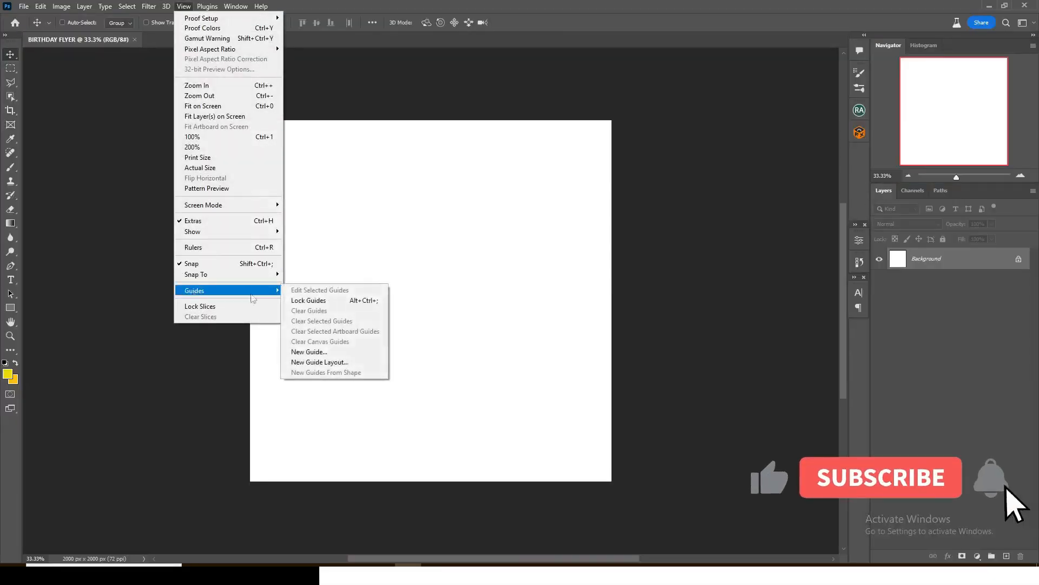
left_click(325, 352)
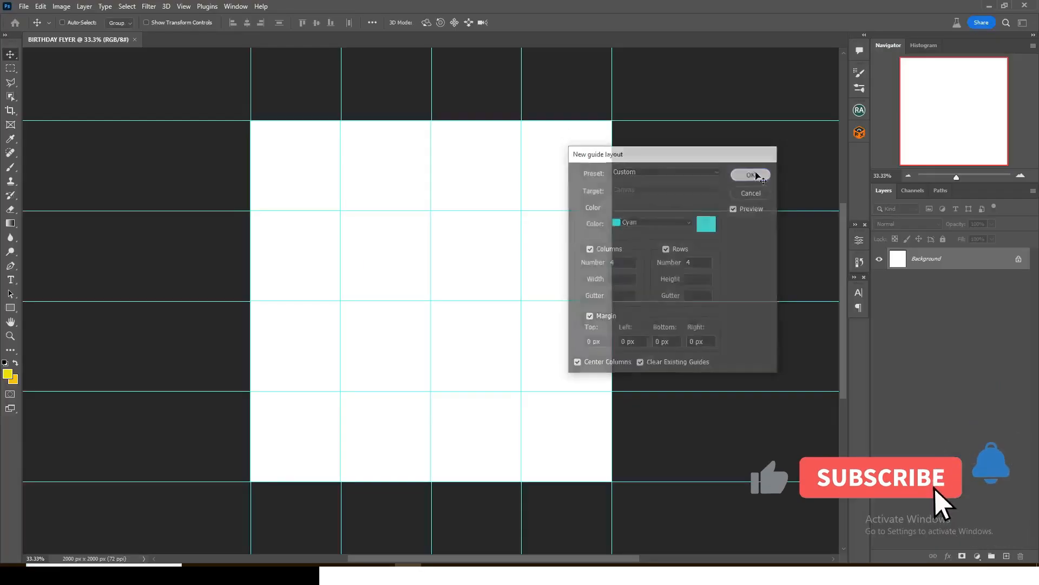
left_click(921, 87)
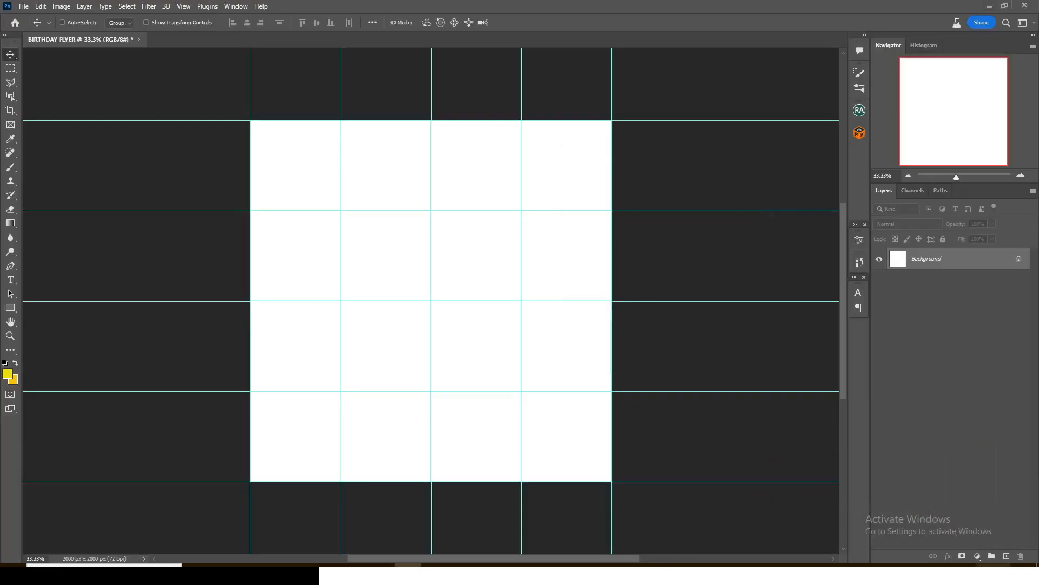
- Add a solid colour fill layer with the colour #ECB329 above the background
left_click(977, 557)
left_click(973, 369)
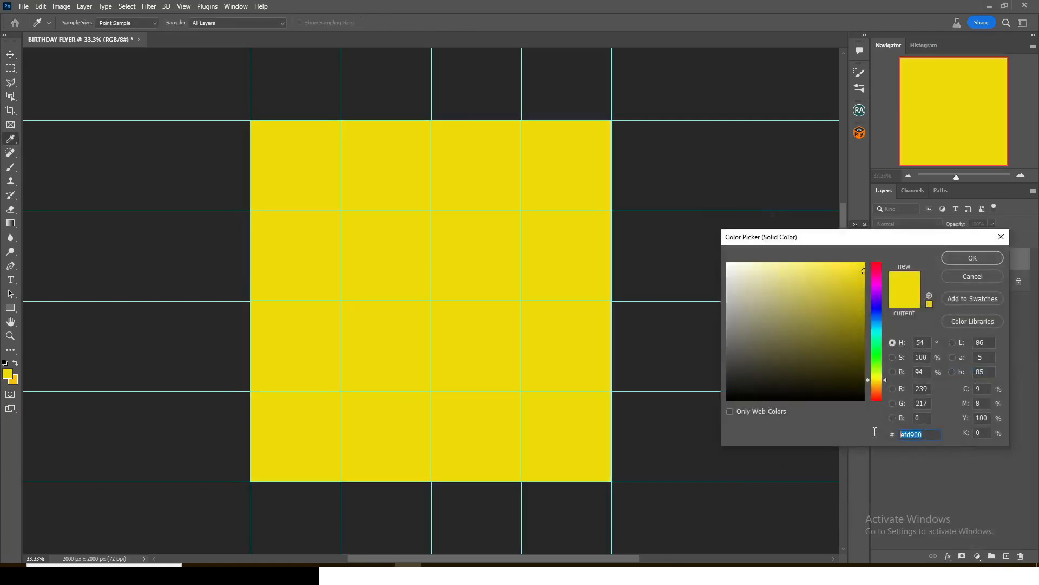
type("ECB")
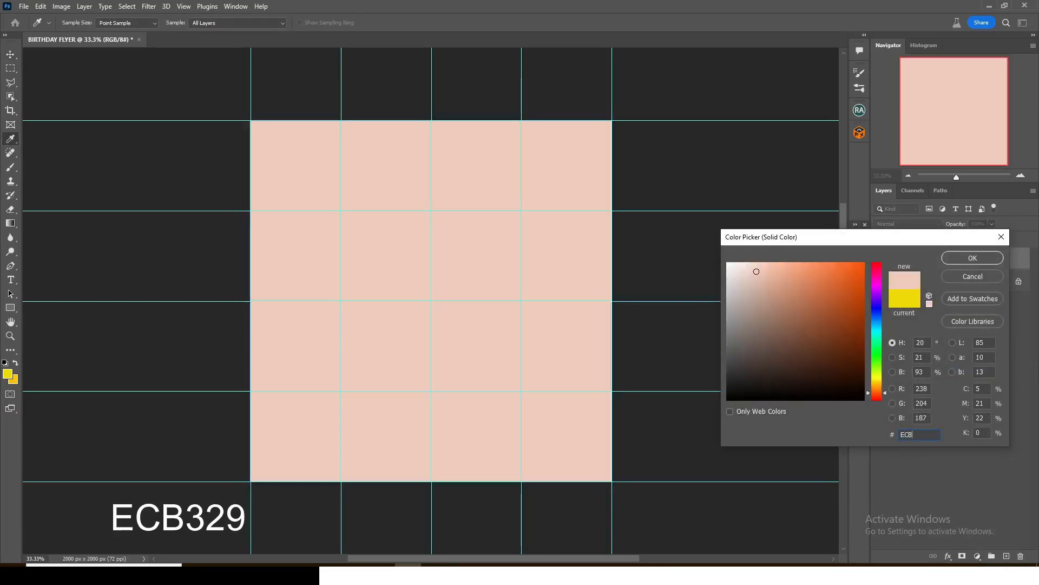
type("329")
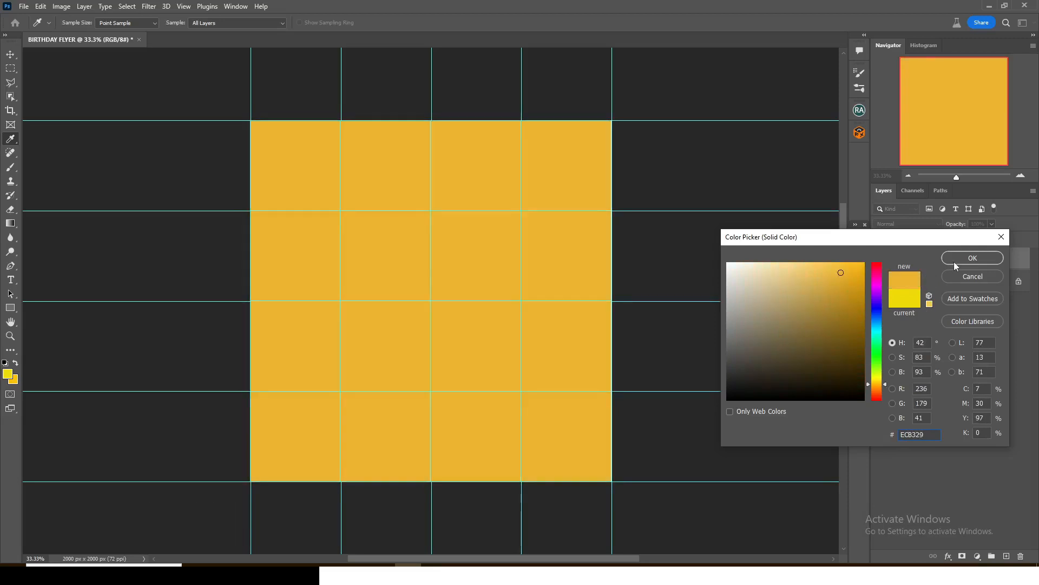
left_click(955, 260)
- Put the colour fill layer in a group named BG and collapse the group
key("ctrl+g")
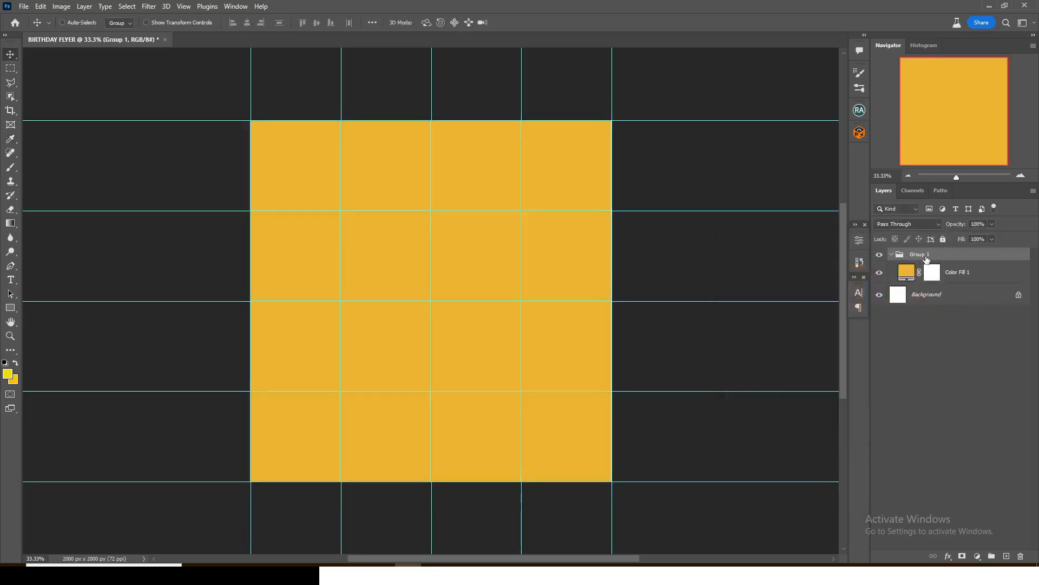
double_click(920, 255)
type("BG")
key("Return")
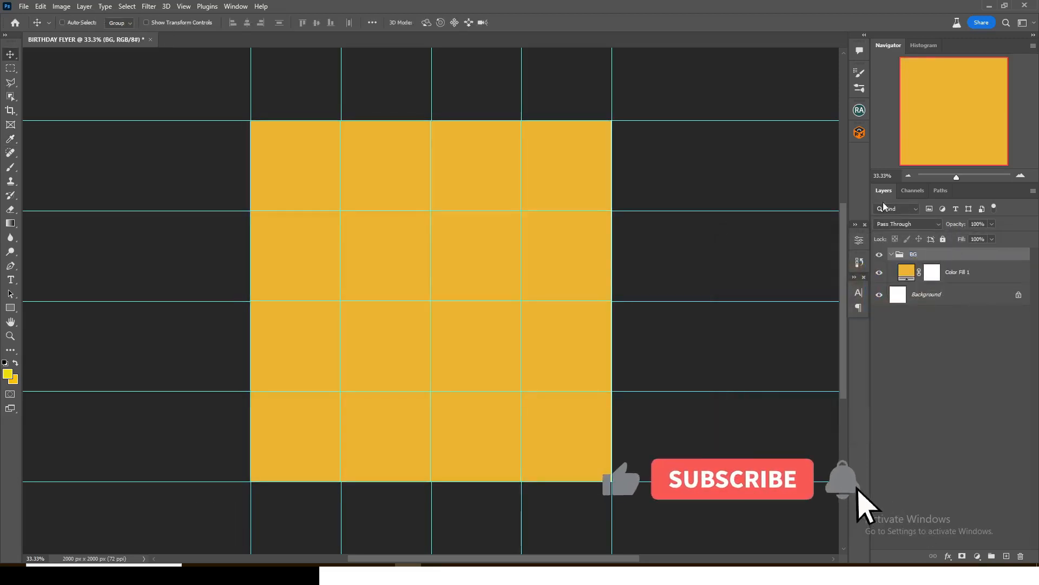
left_click(891, 254)
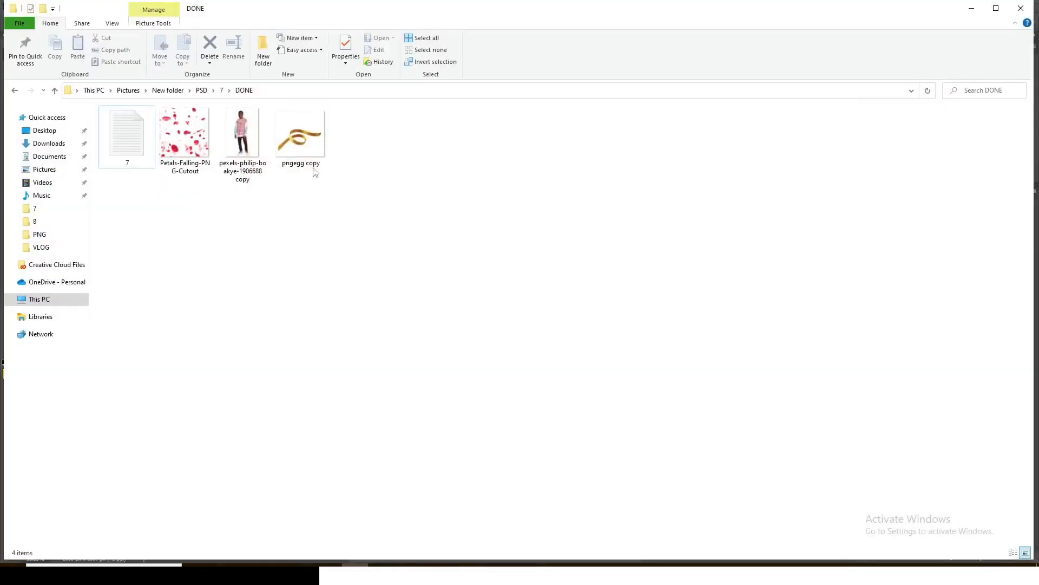
- Place the image pngegg copy from the DONE folder, scaled to about 742%, in the upper-right area of the canvas
left_click_drag(316, 172, 382, 401)
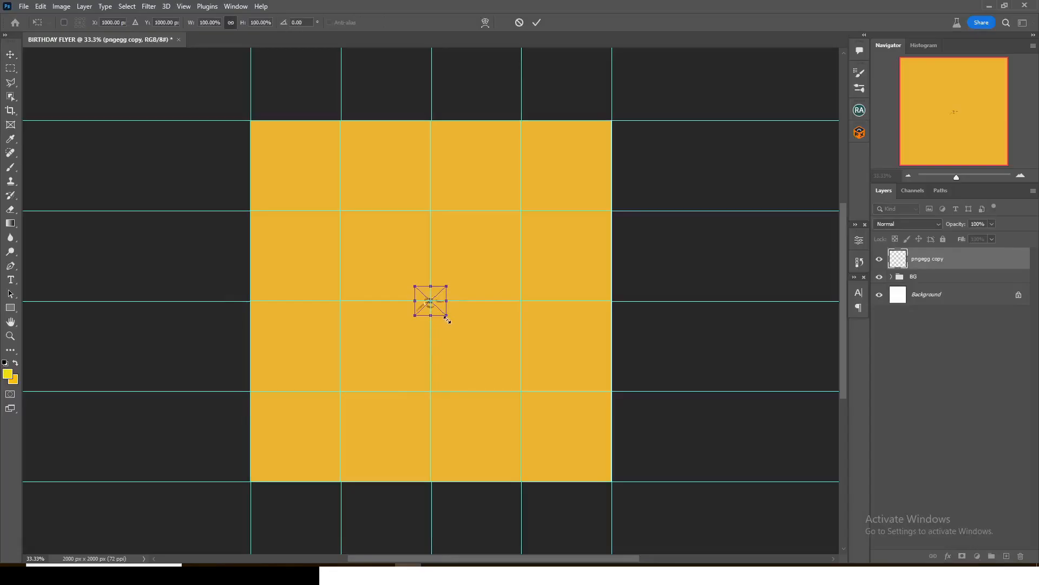
left_click_drag(447, 319, 547, 412)
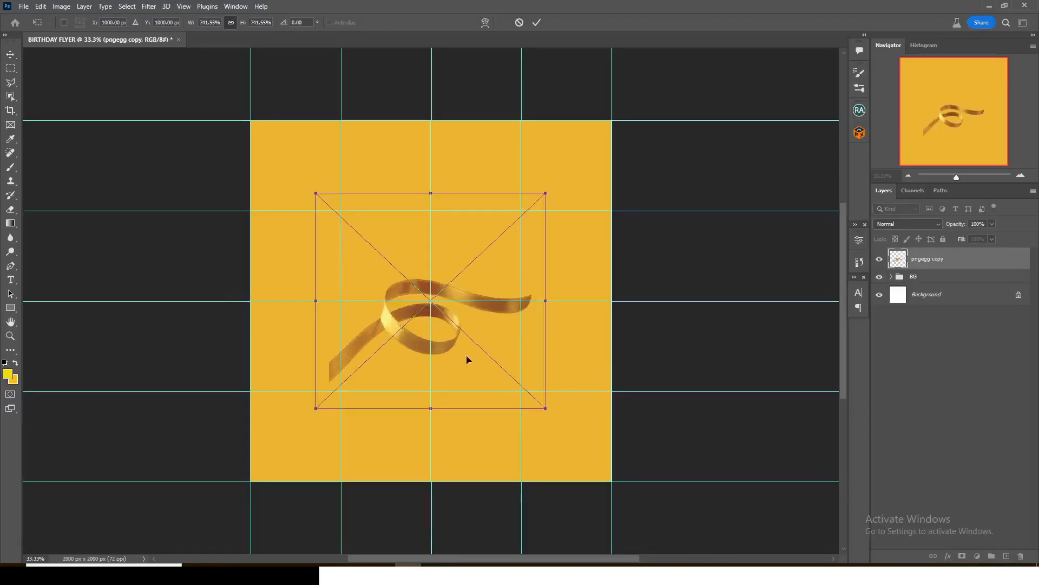
left_click_drag(467, 362, 518, 240)
key("Return")
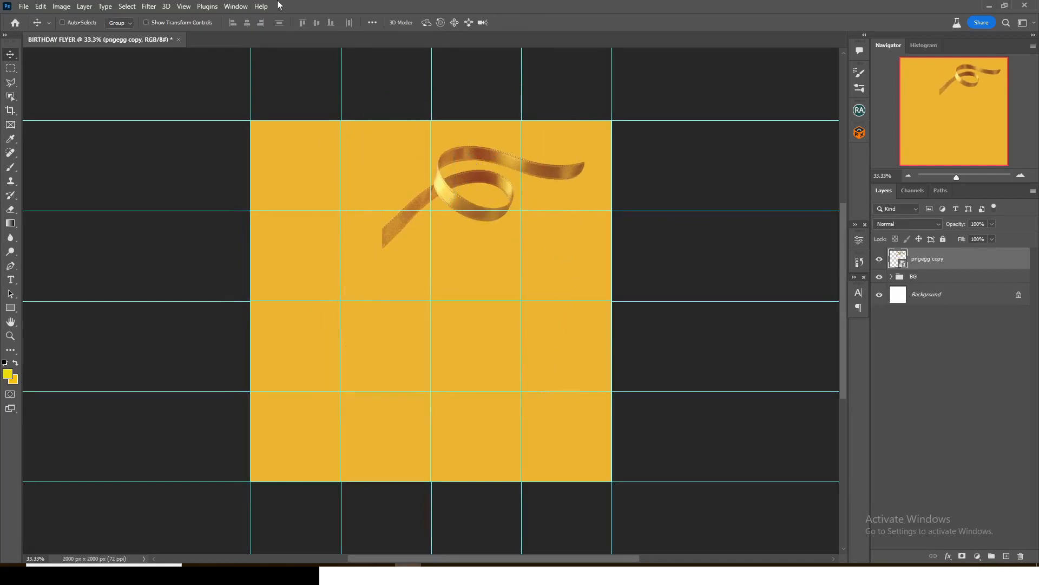
- Apply a strong Gaussian Blur to the gold ribbon as a smart filter
left_click(148, 6)
mouse_move(162, 144)
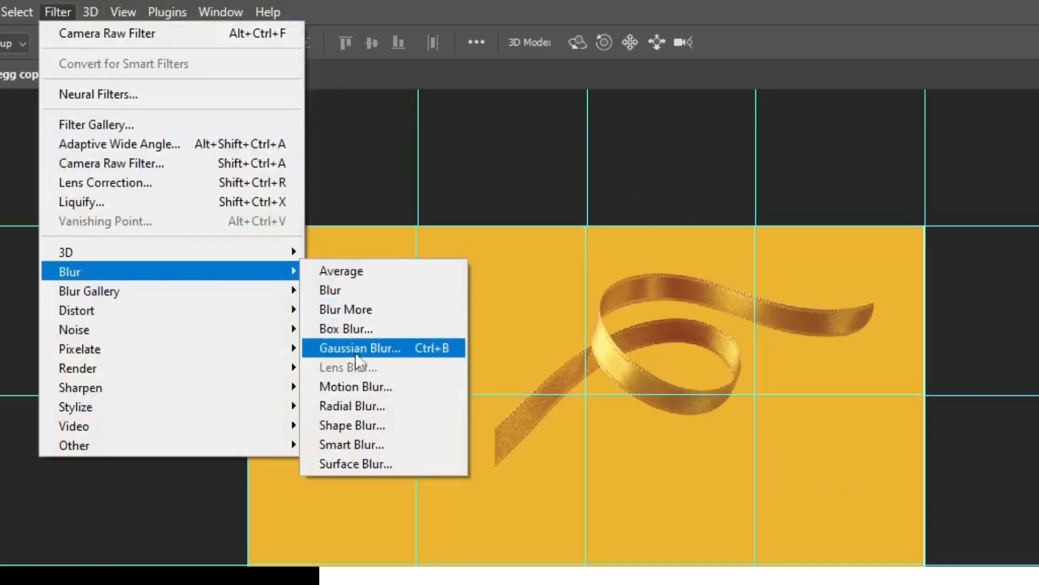
left_click(356, 353)
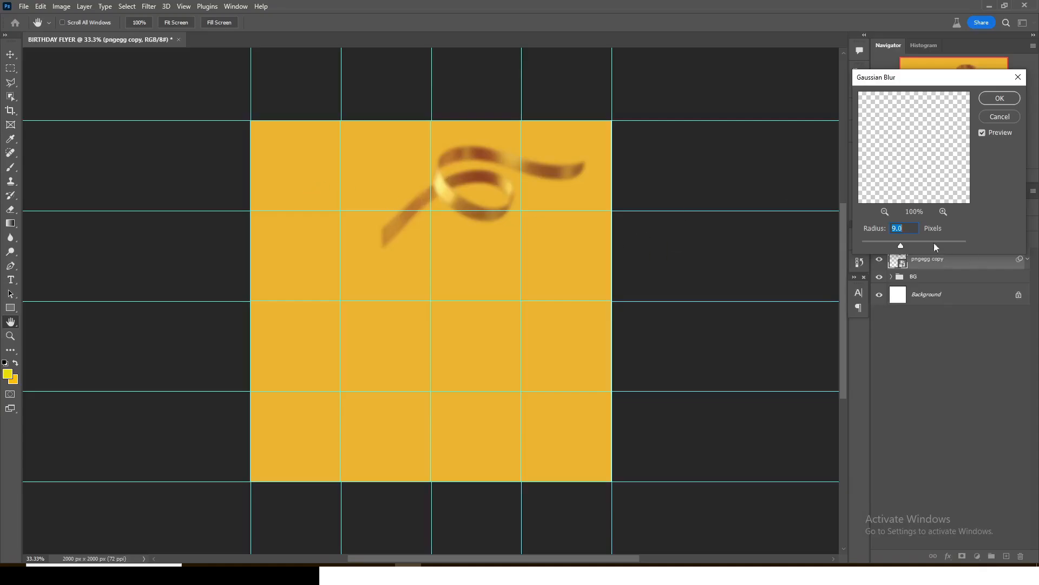
left_click_drag(901, 246, 910, 246)
left_click(1002, 98)
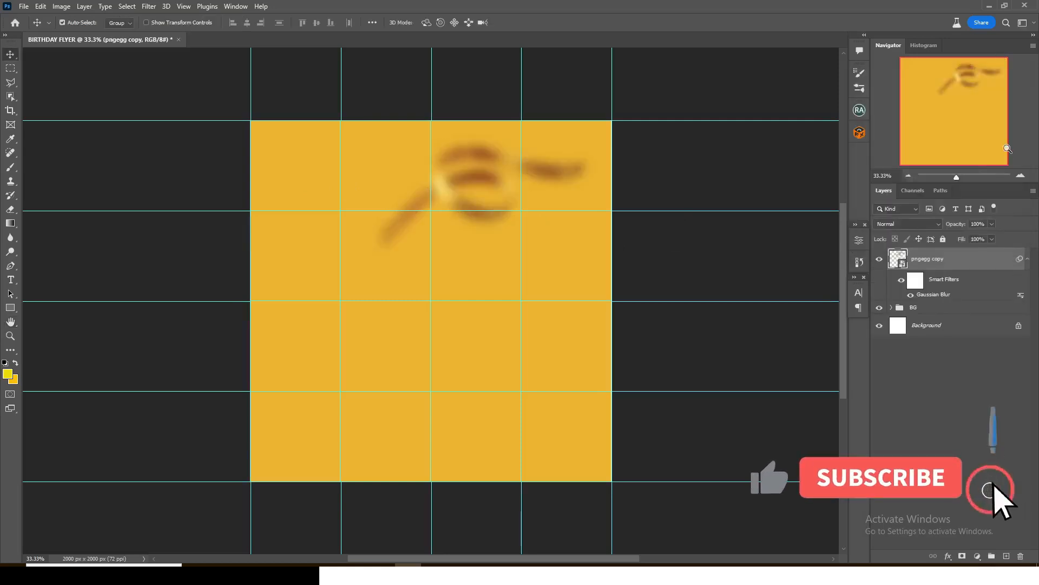
- Duplicate the blurred ribbon into the middle of the canvas and enlarge the copy to nearly the canvas width
left_click_drag(487, 190, 434, 332)
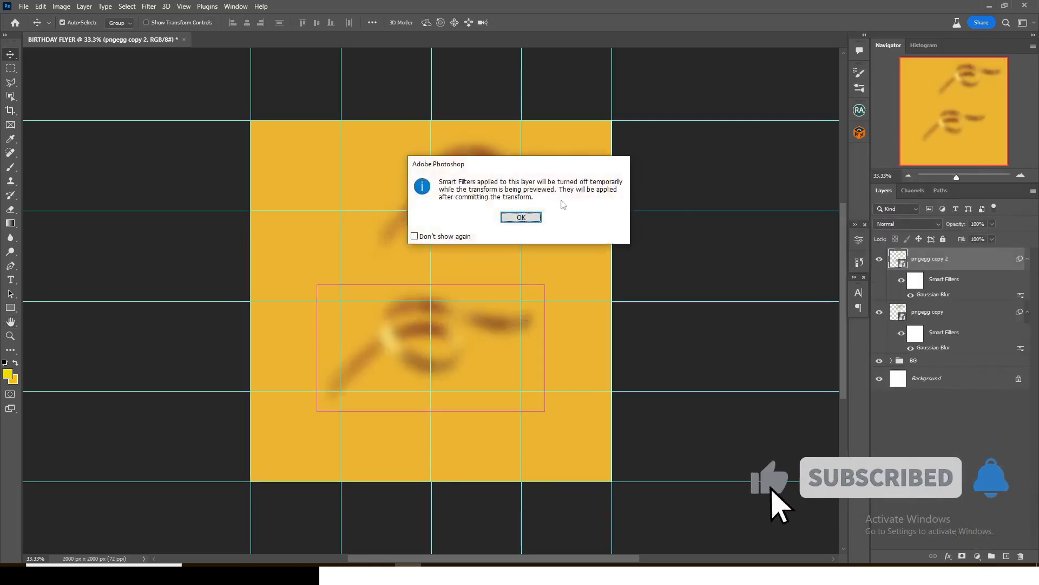
left_click(520, 217)
- Set the enlarged ribbon copy's blend mode to Overlay and the original ribbon's to Hard Light
left_click(908, 224)
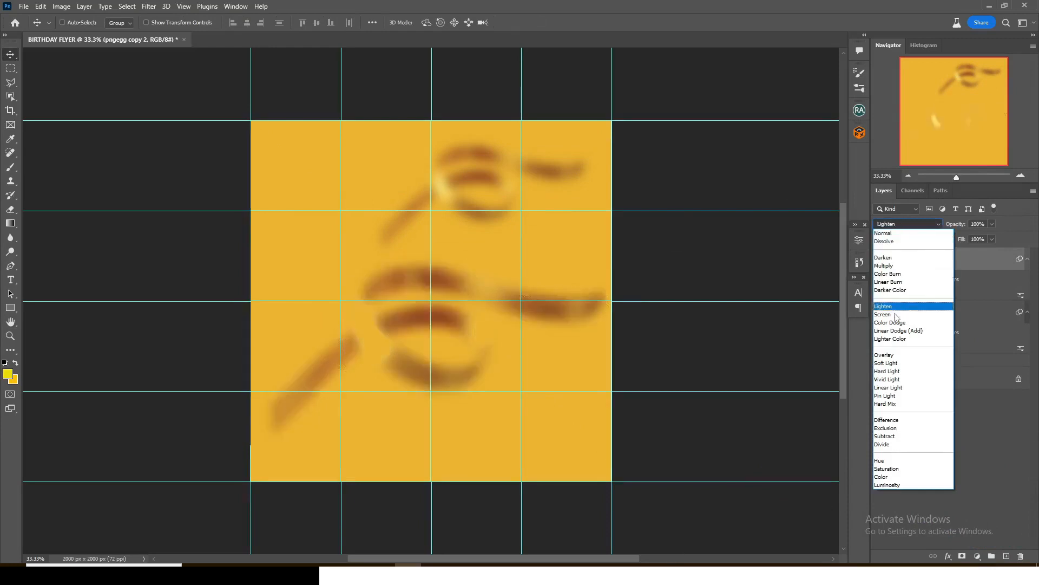
left_click(884, 355)
left_click(986, 313)
left_click(908, 224)
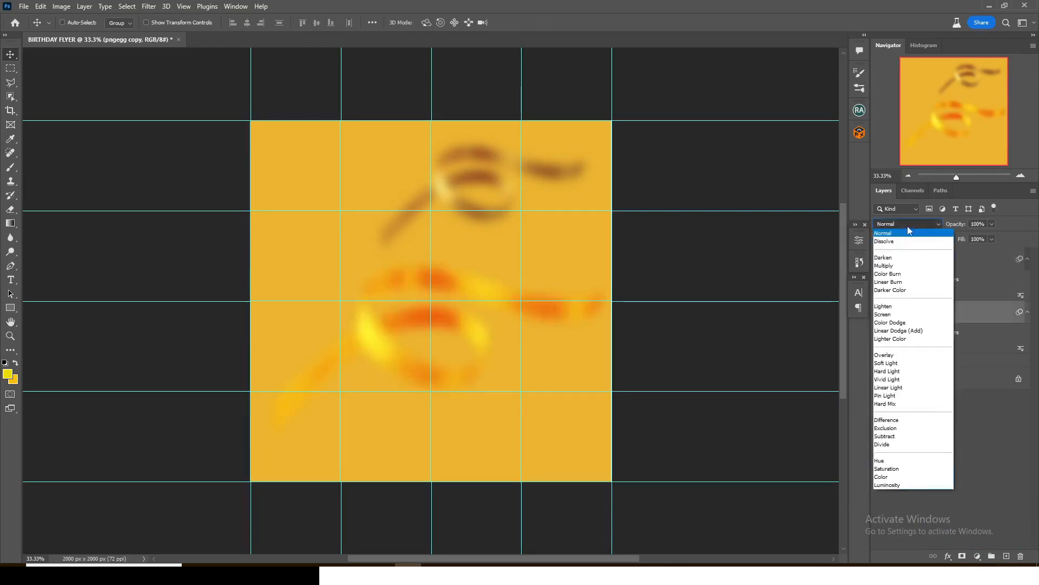
left_click(887, 370)
- Collapse the ribbon layers' smart filter lists and group both ribbon layers under the name TEXTURE
left_click(1028, 312)
left_click(1028, 258)
left_click(956, 268, "shift")
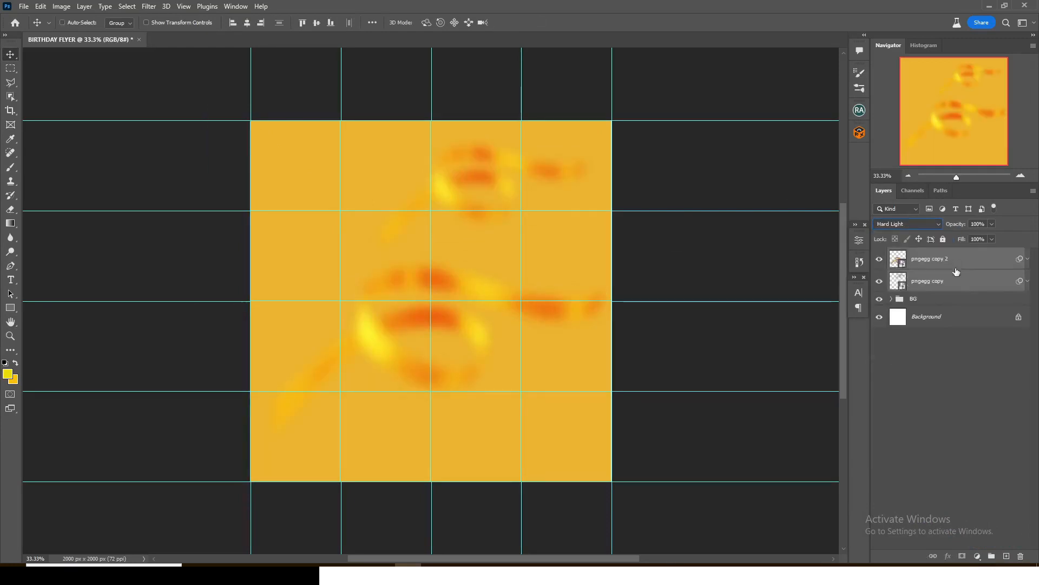
key("ctrl+g")
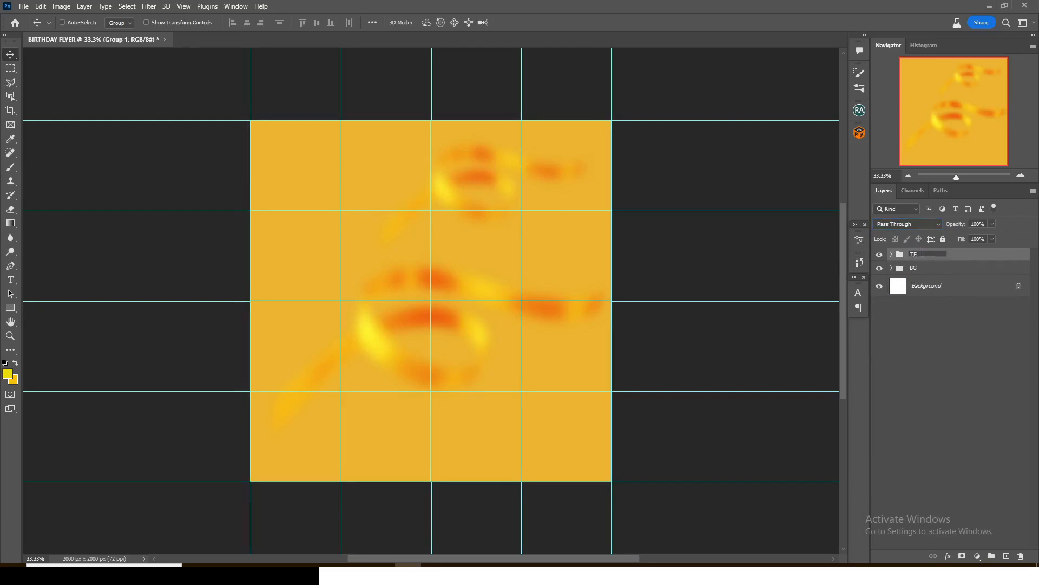
left_click(922, 253)
type("TEXTURE")
key("Return")
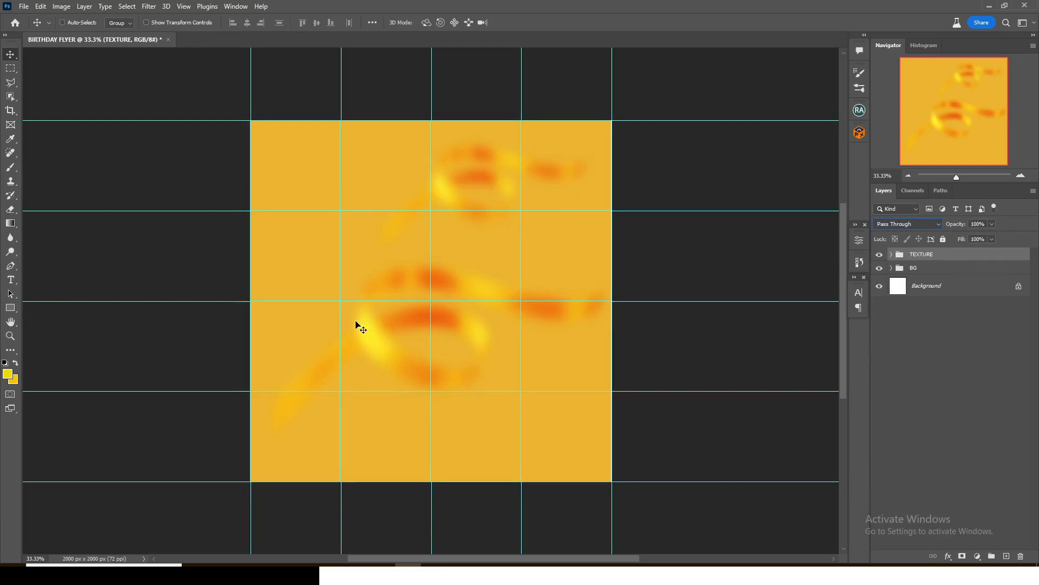
- Add the text HAPPY in the upper half of the canvas and colour it #1E1E1E
key("t")
left_click(365, 227)
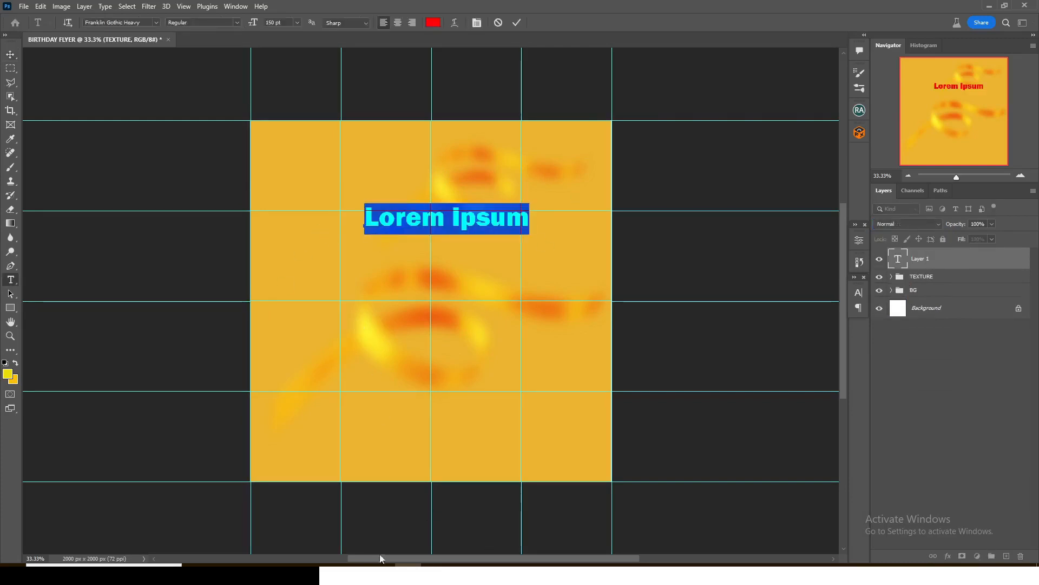
type("HAPPY")
key("ctrl+Return")
left_click(858, 289)
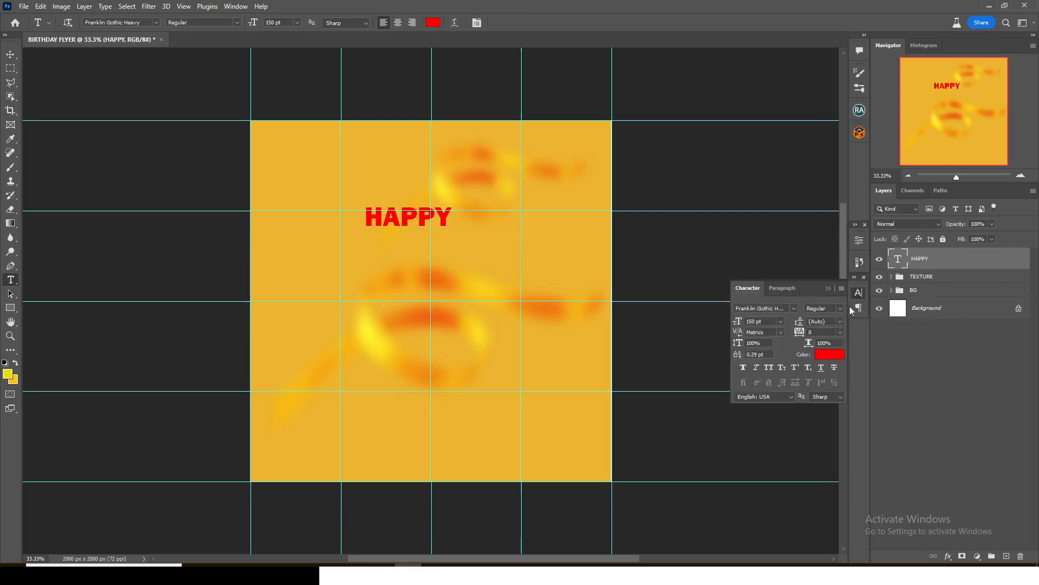
left_click(824, 355)
type("1E1E1E")
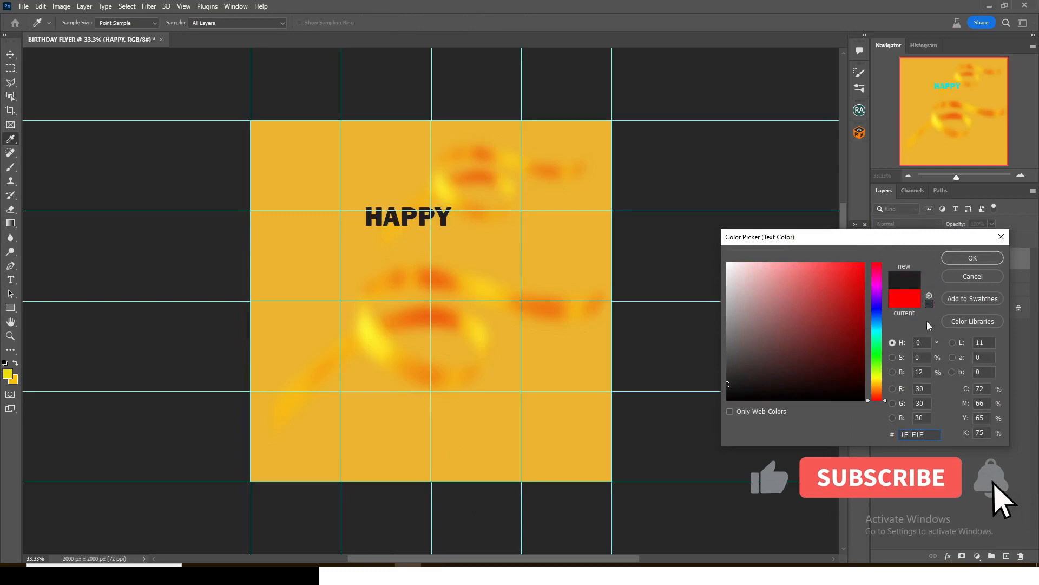
key("Return")
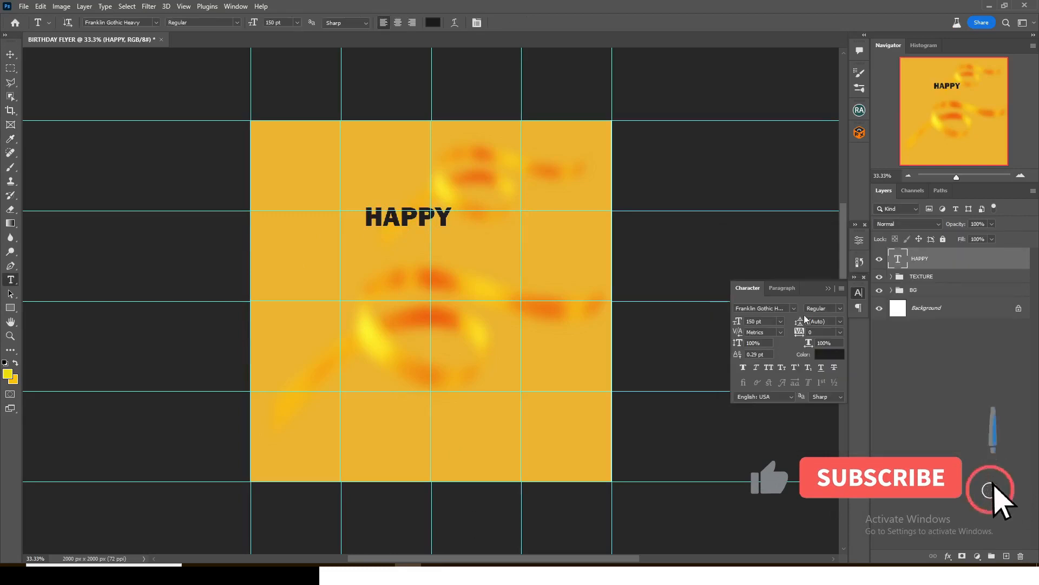
- Change the HAPPY text's font to Wicked Mouse and enlarge it to about 400 pt across the upper canvas
left_click(781, 308)
type("wick")
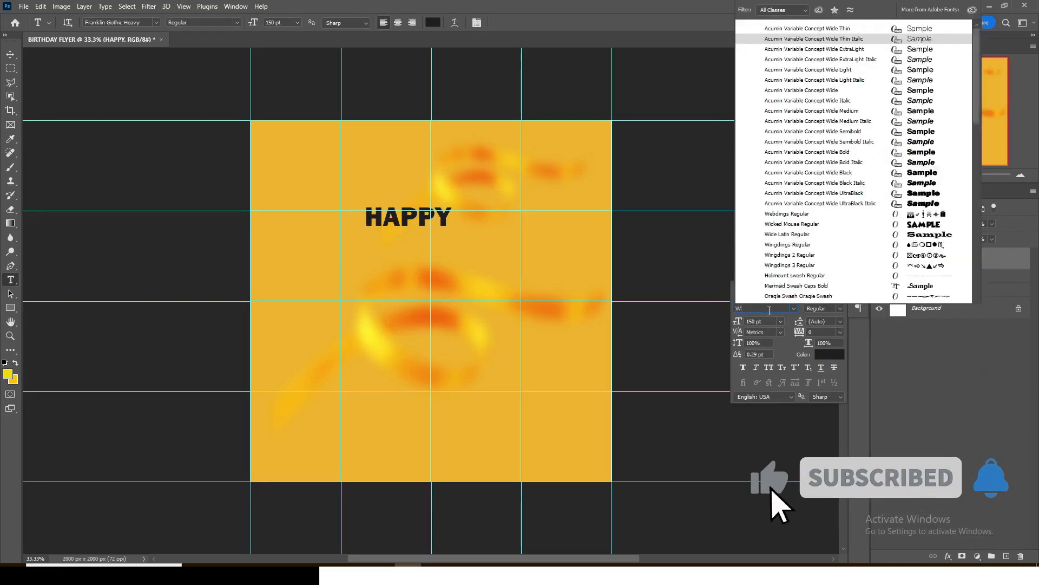
left_click(797, 344)
left_click(919, 261)
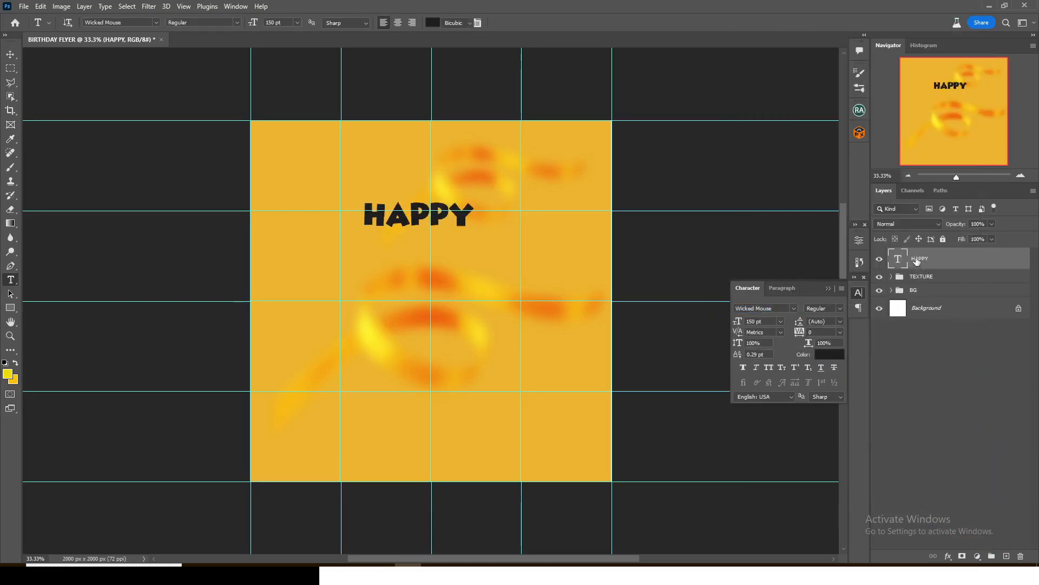
key("ctrl+t")
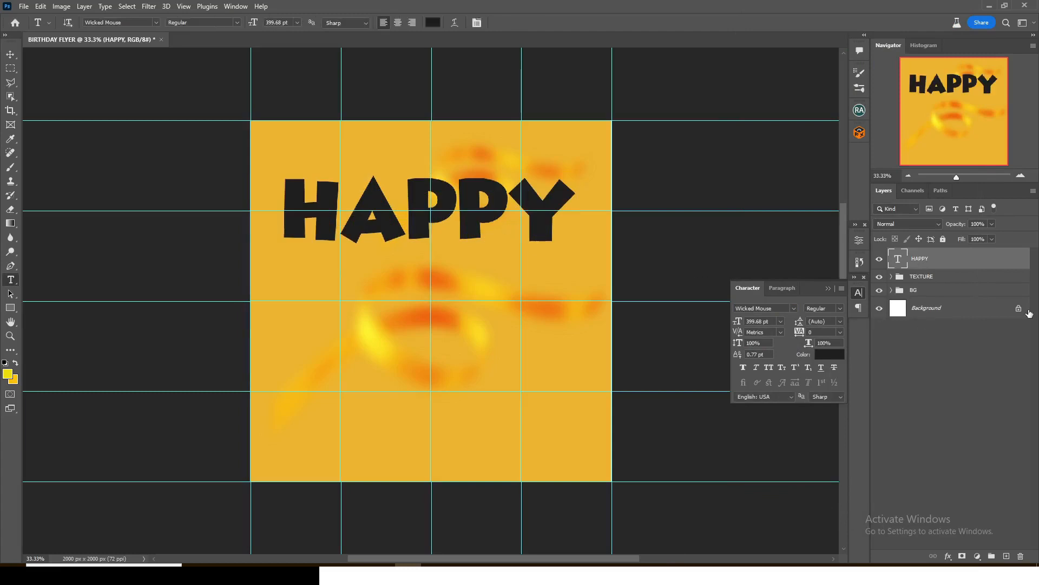
- Duplicate the HAPPY text directly below the original and replace its wording with copied text reading BIRTH DAY on two lines
key("ctrl+j")
key("v")
left_click_drag(392, 246, 407, 318)
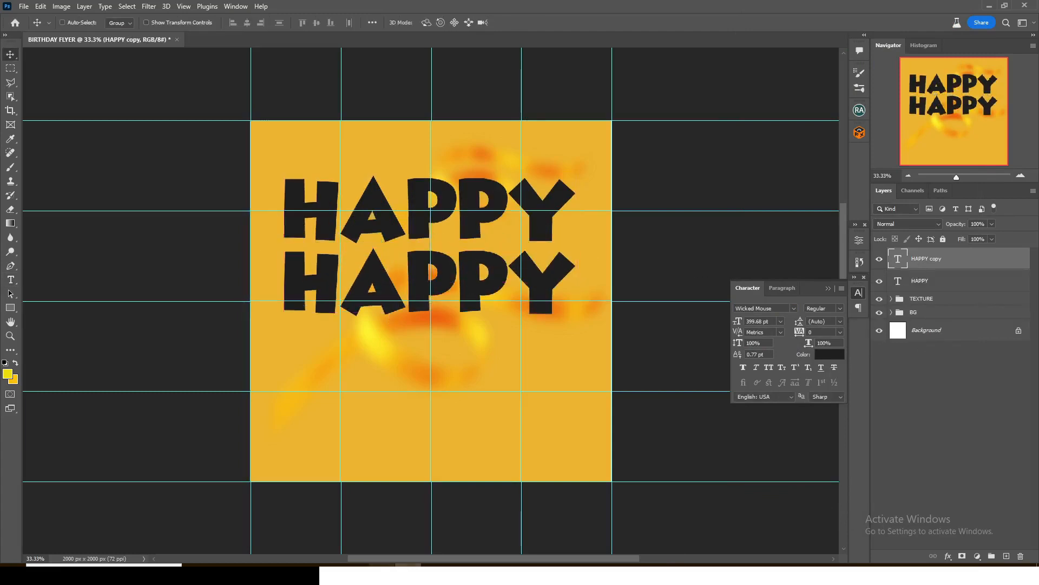
left_click(382, 574)
left_click_drag(657, 260, 633, 253)
left_click(900, 261)
double_click(901, 261)
key("ctrl+v")
key("ctrl+Return")
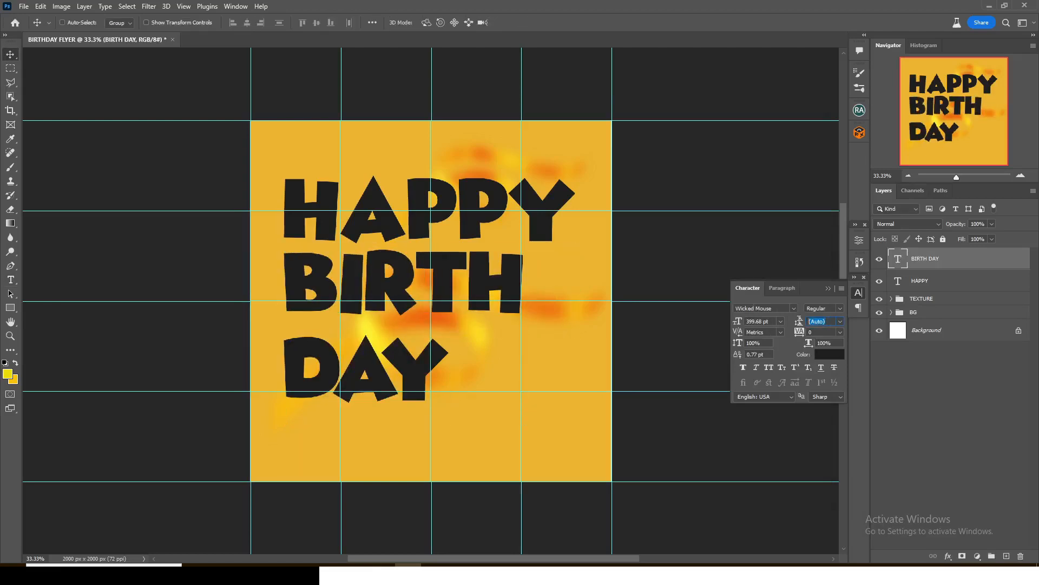
- Set the BIRTH DAY text's leading to 401 pt and select it together with the HAPPY text layer
type("401")
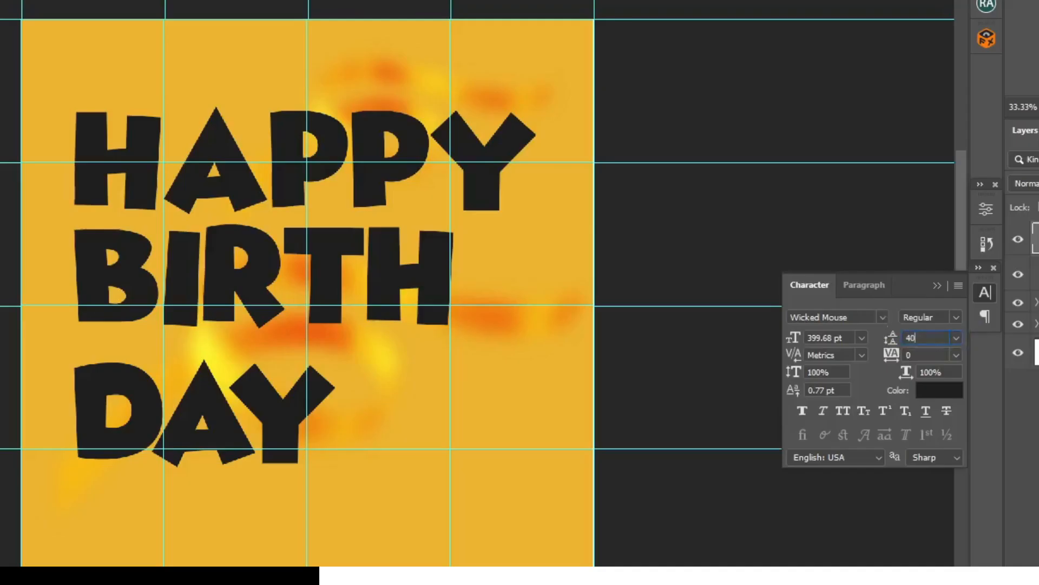
key("Return")
left_click(915, 281, "shift")
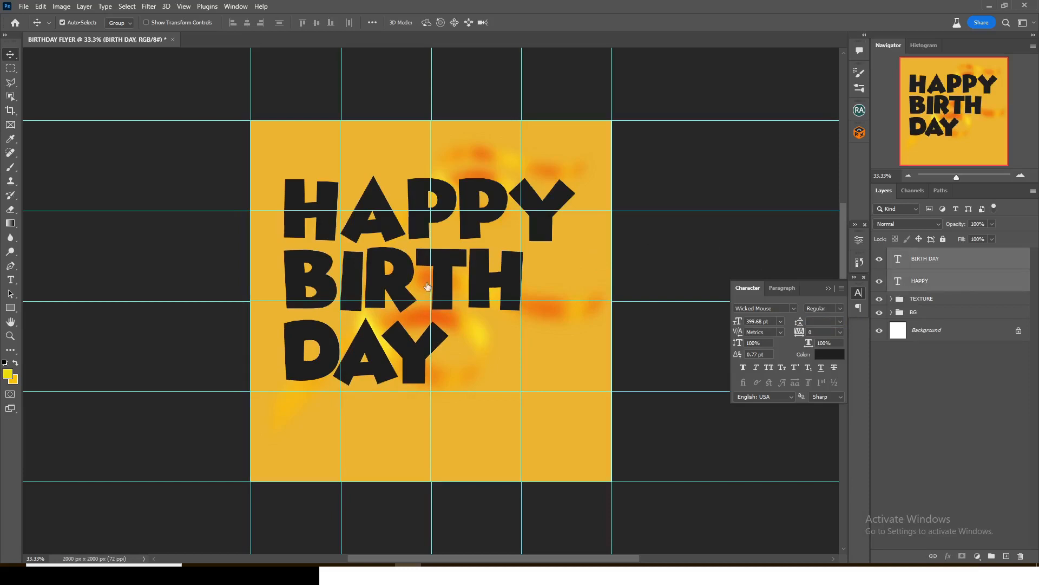
- Centre-align the BIRTH DAY text beneath HAPPY and group both text layers under the name HBD
left_click(937, 264)
left_click(782, 288)
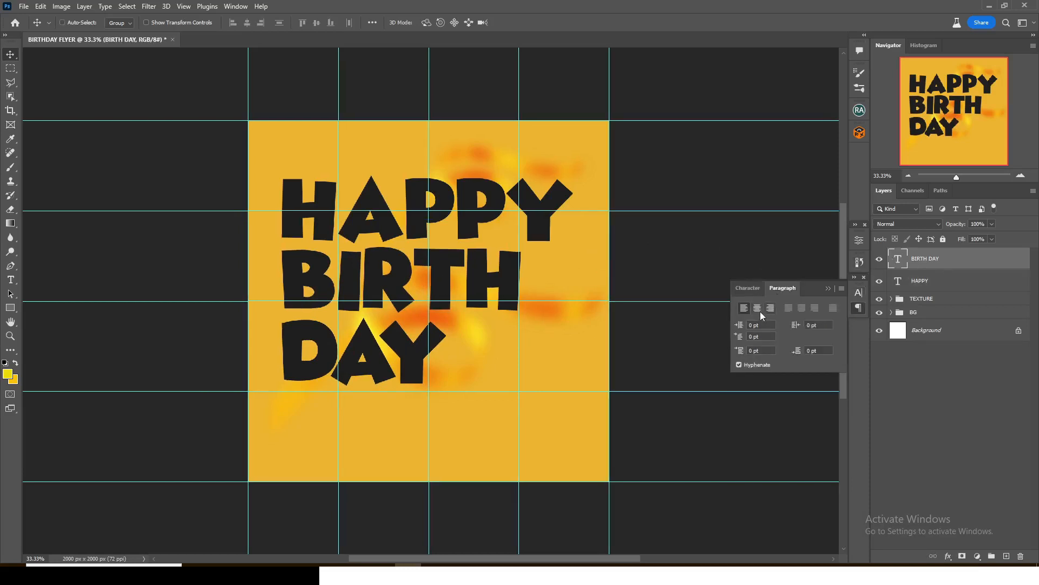
left_click(757, 307)
key("ctrl+t")
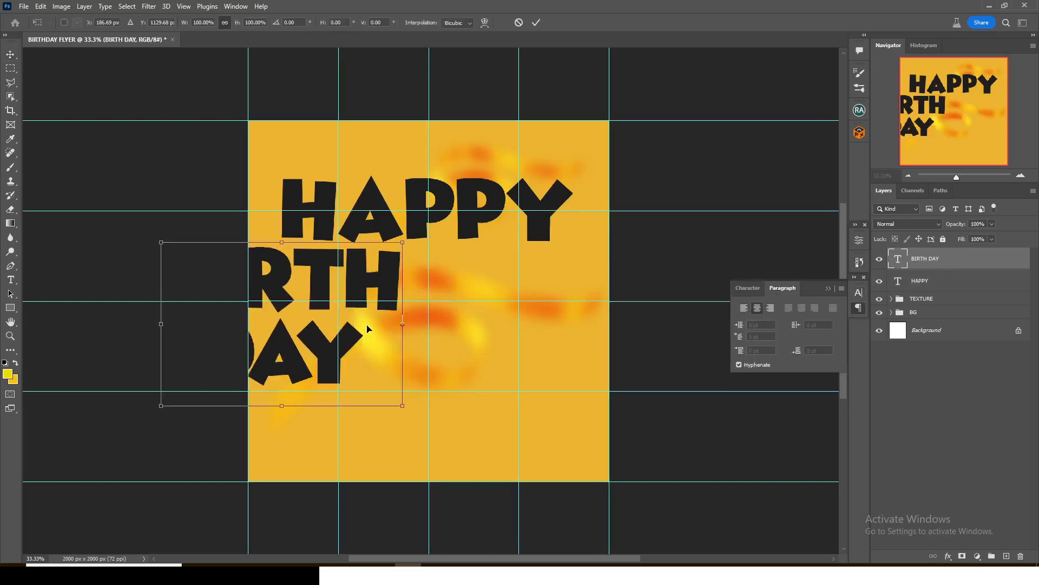
left_click_drag(365, 332, 503, 328)
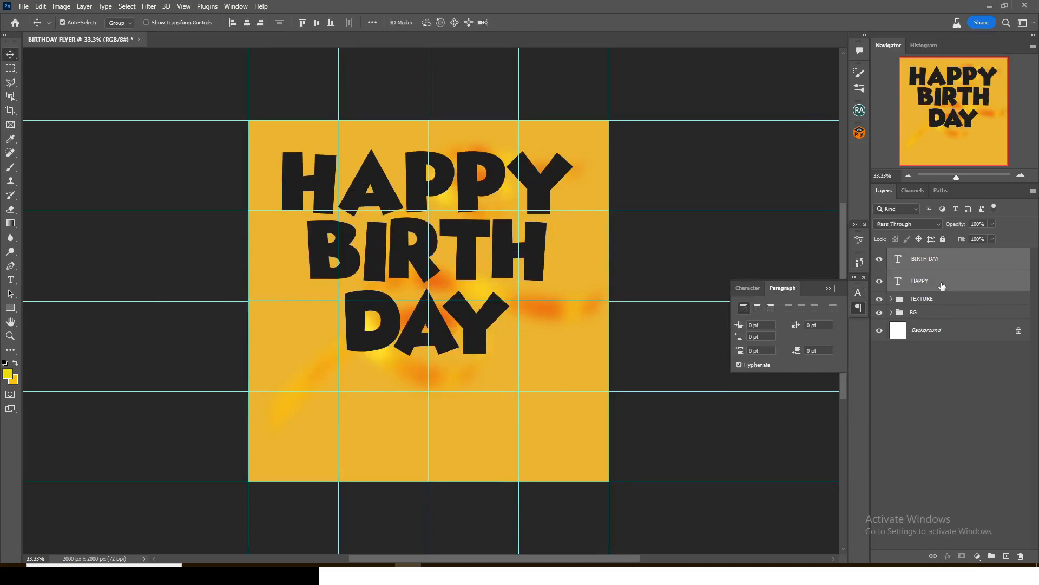
key("ctrl+g")
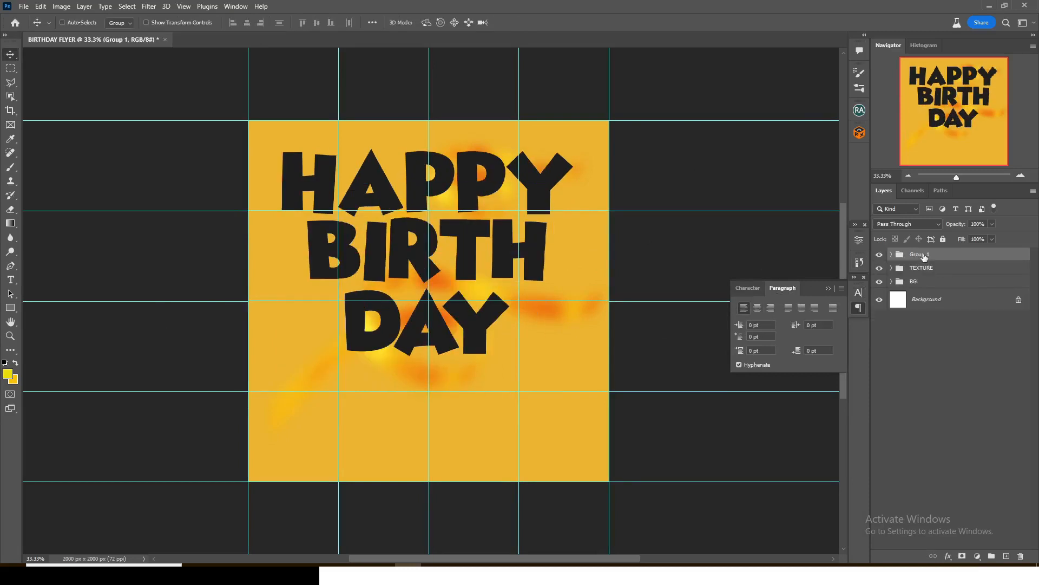
key("Return")
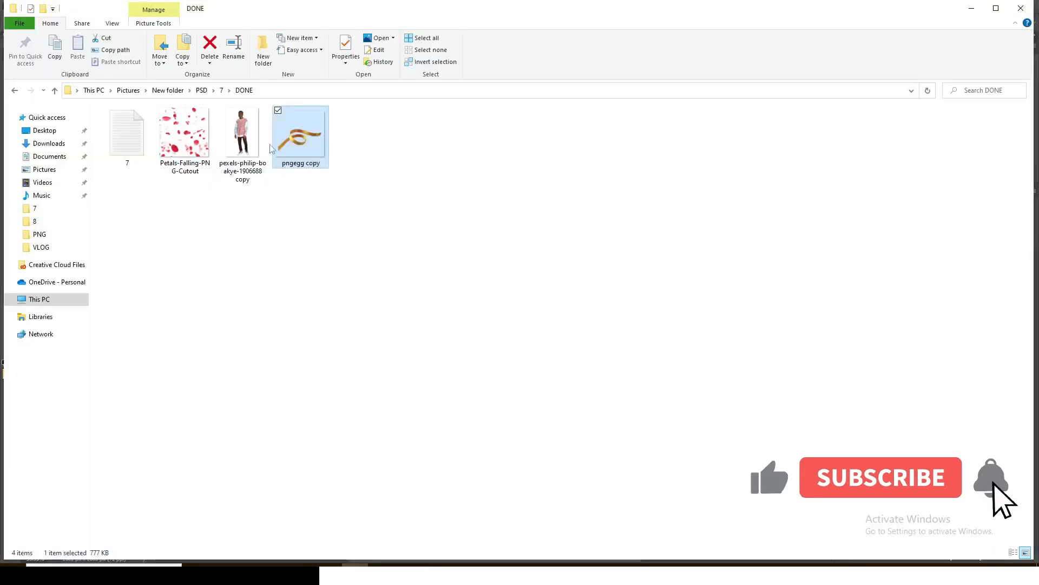
- Place the cut-out photo of the man, enlarged over the lettering down to the canvas's lower edge, in a group named IMAGE
left_click(242, 144)
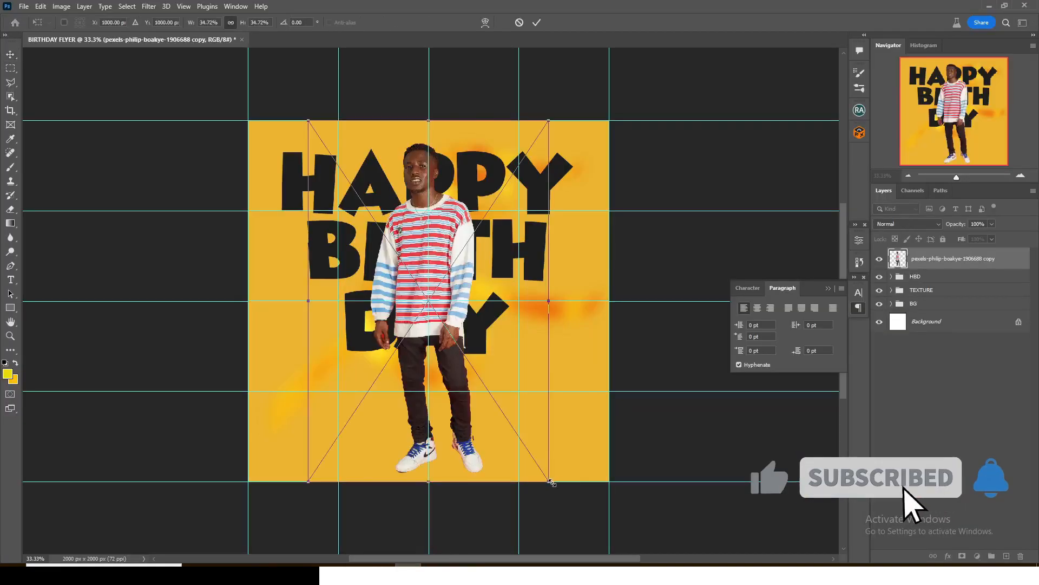
key("Return")
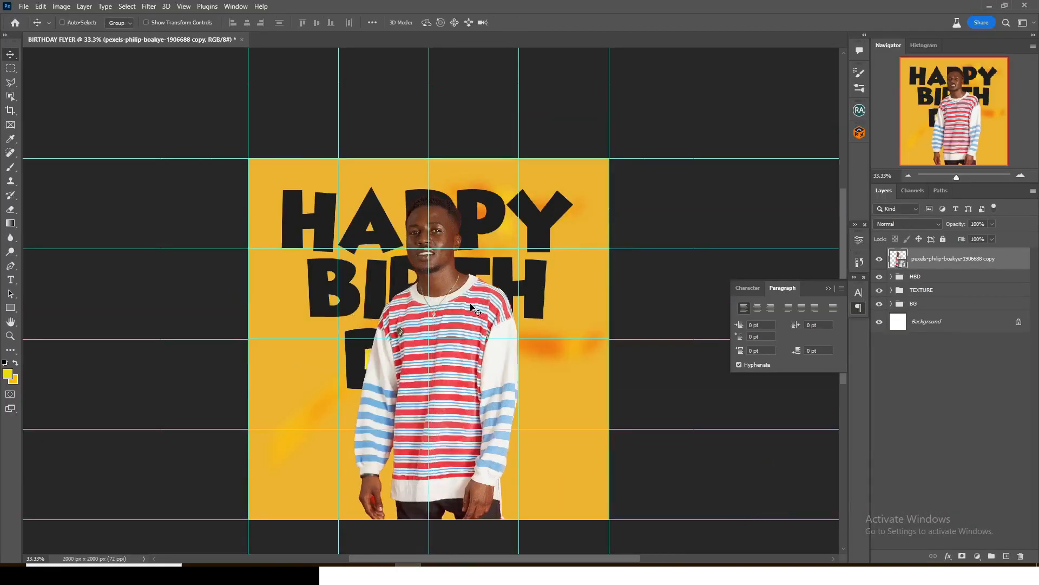
key("ctrl+g")
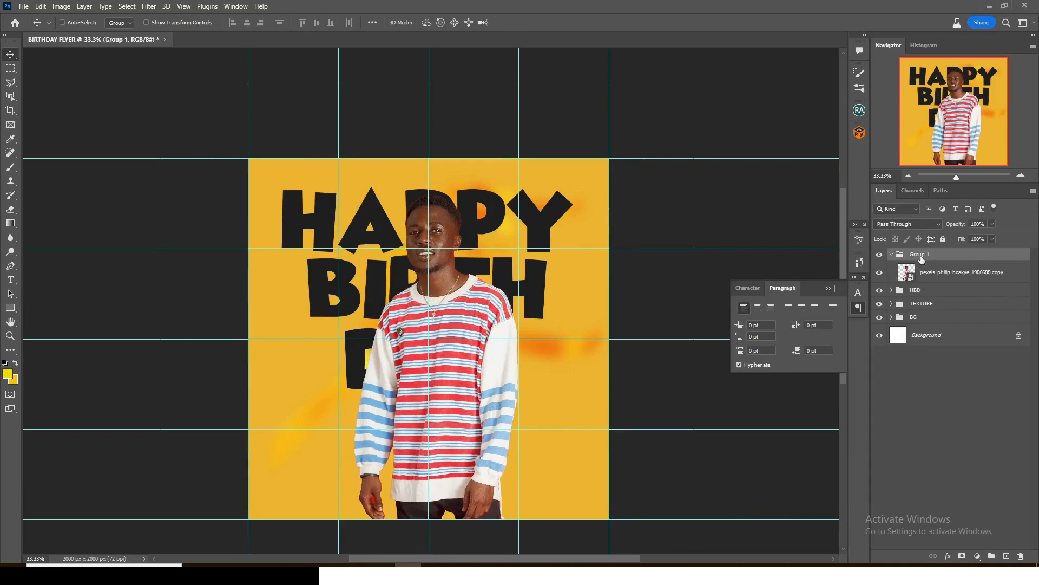
key("Return")
- Add an empty layer above the man's photo inside the IMAGE group and clip it to the photo
left_click(920, 280)
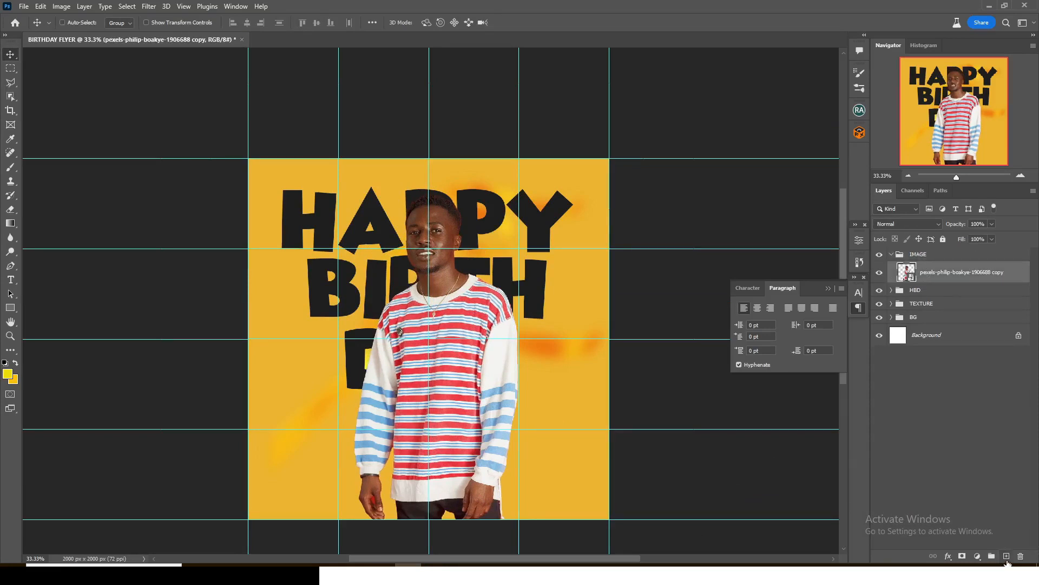
left_click(1006, 556)
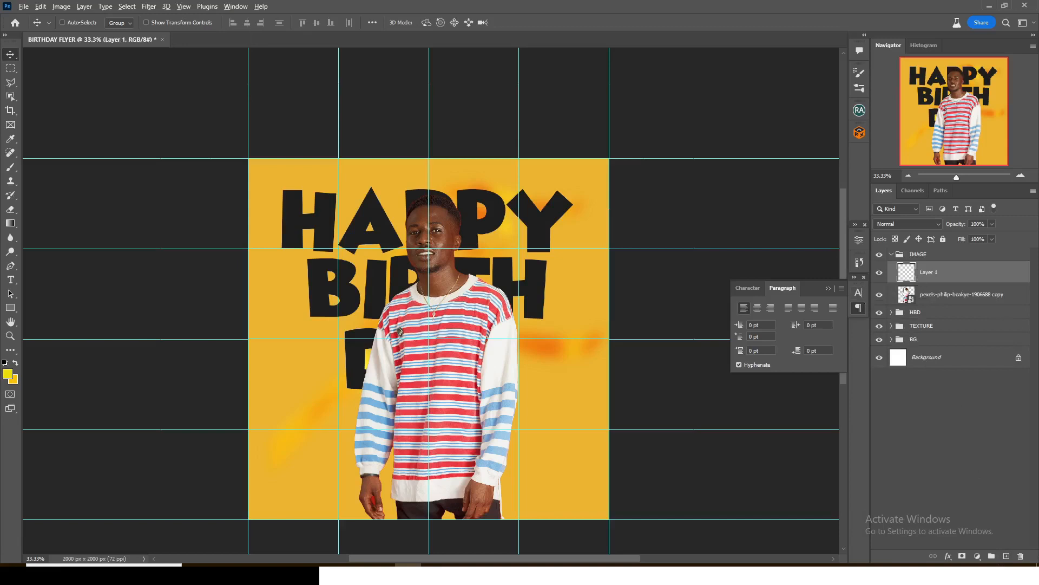
left_click(904, 282, "alt")
- Paint black shading over the man's sweater with a 900 px brush at 34% opacity
key("b")
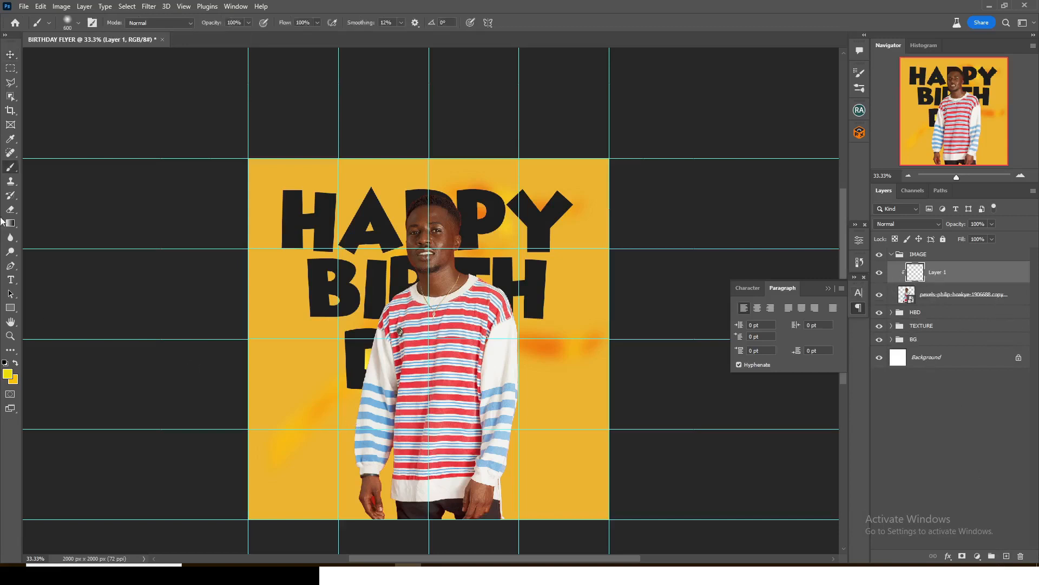
left_click(8, 373)
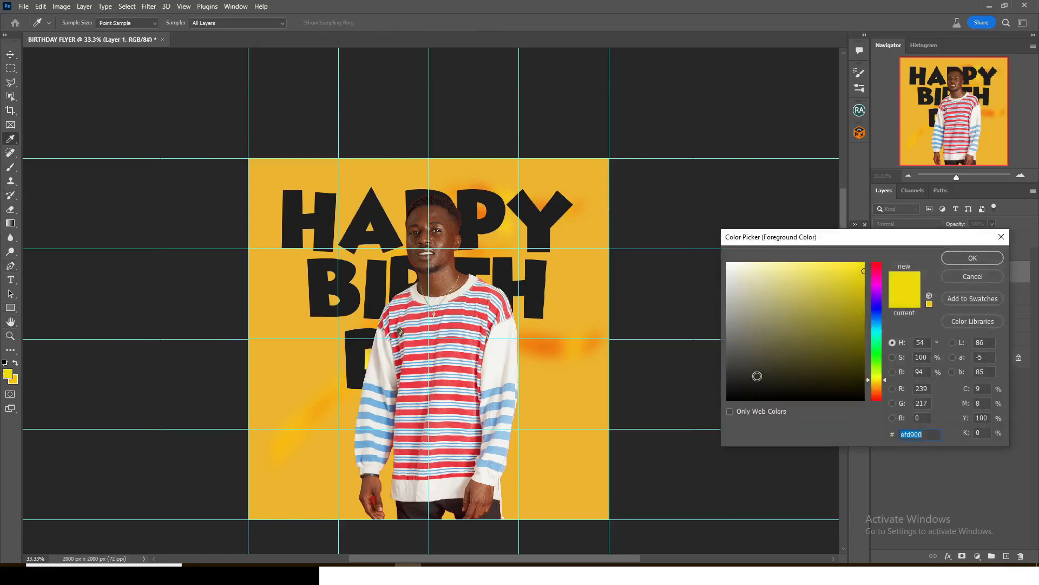
left_click_drag(757, 376, 708, 411)
left_click(976, 256)
left_click(247, 23)
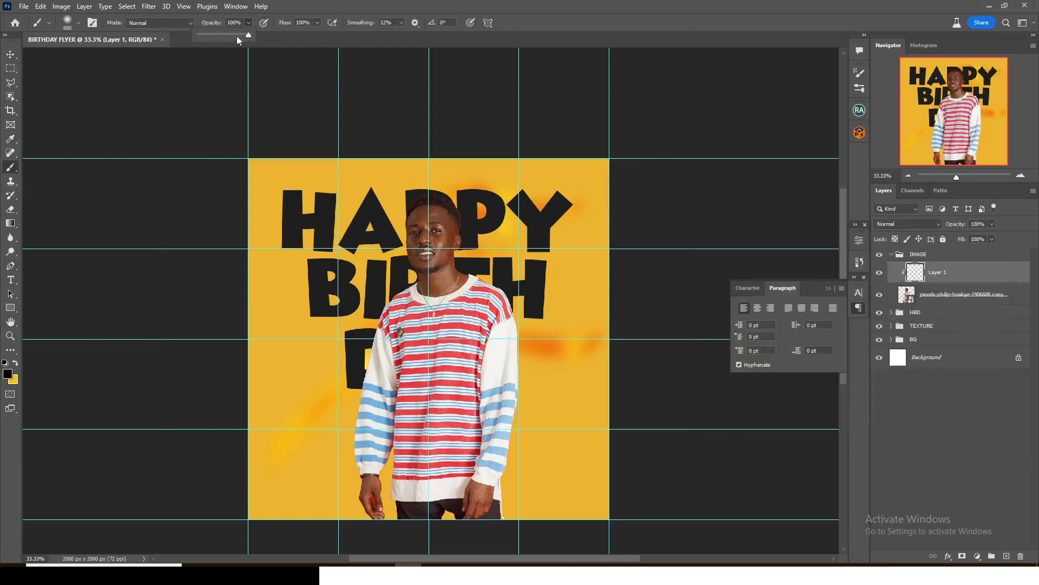
left_click(214, 34)
key("bracketright")
key("bracketright")
key("bracketright")
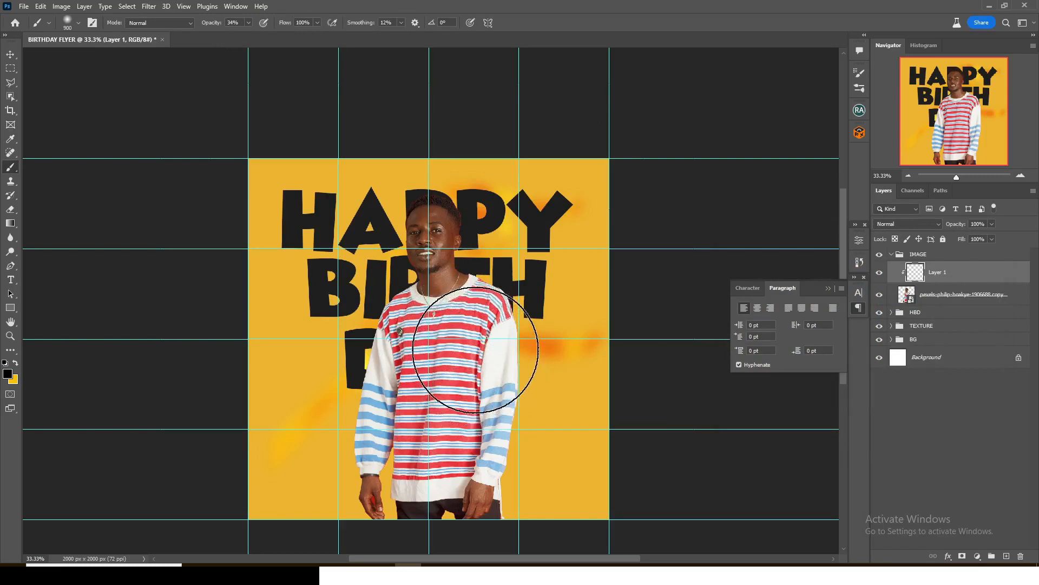
mouse_move(476, 349)
left_mouse_down()
mouse_move(302, 383)
mouse_move(515, 347)
left_mouse_up()
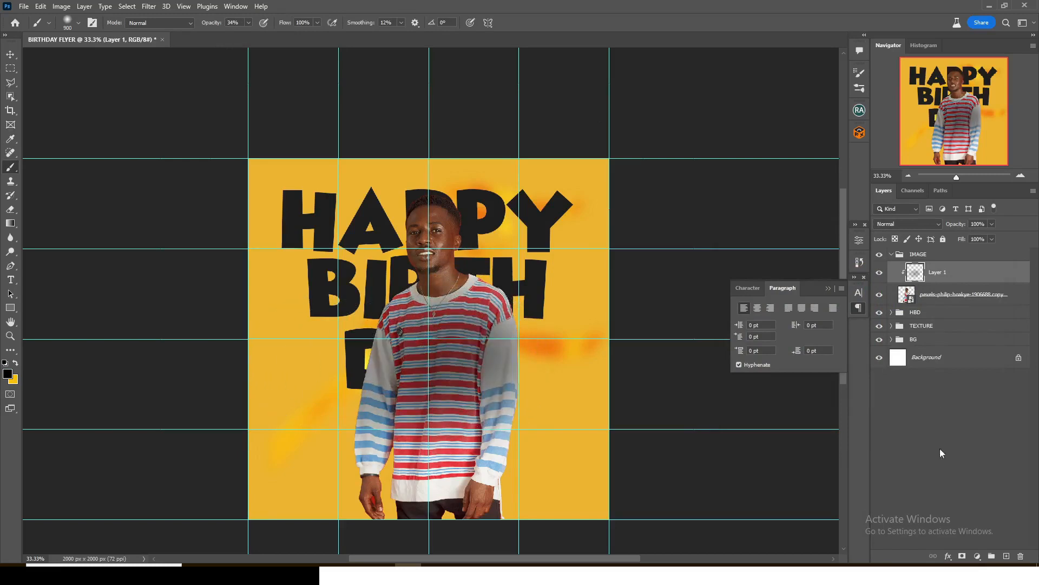
- Add a layer mask to the shading layer and dab it near the man's shoulder with a 200 px brush
left_click(962, 556)
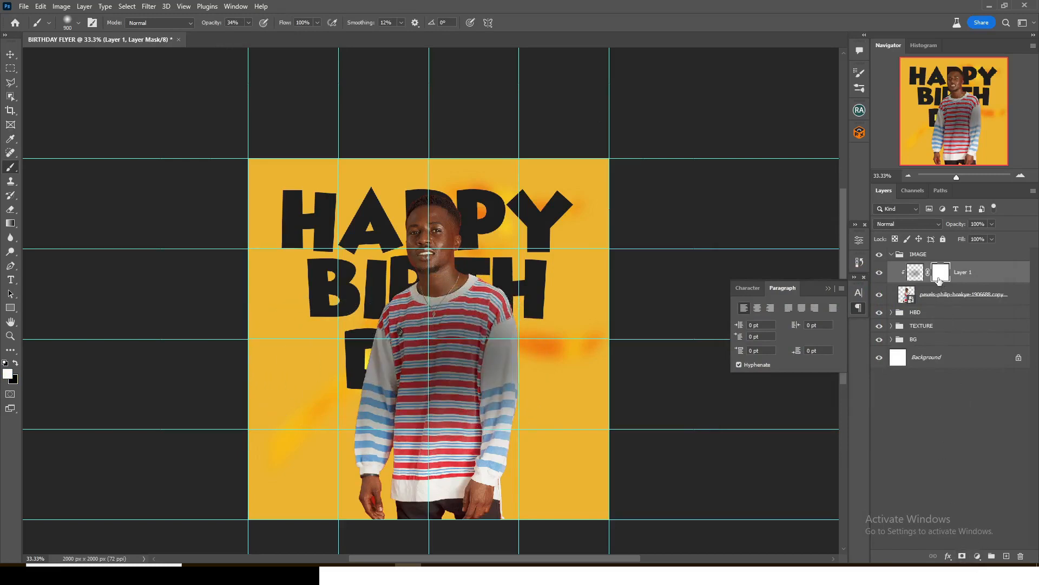
left_click(587, 293, "alt")
key("bracketleft")
key("bracketleft")
key("bracketleft")
key("bracketleft")
key("bracketleft")
key("bracketleft")
key("bracketleft")
left_click(483, 286)
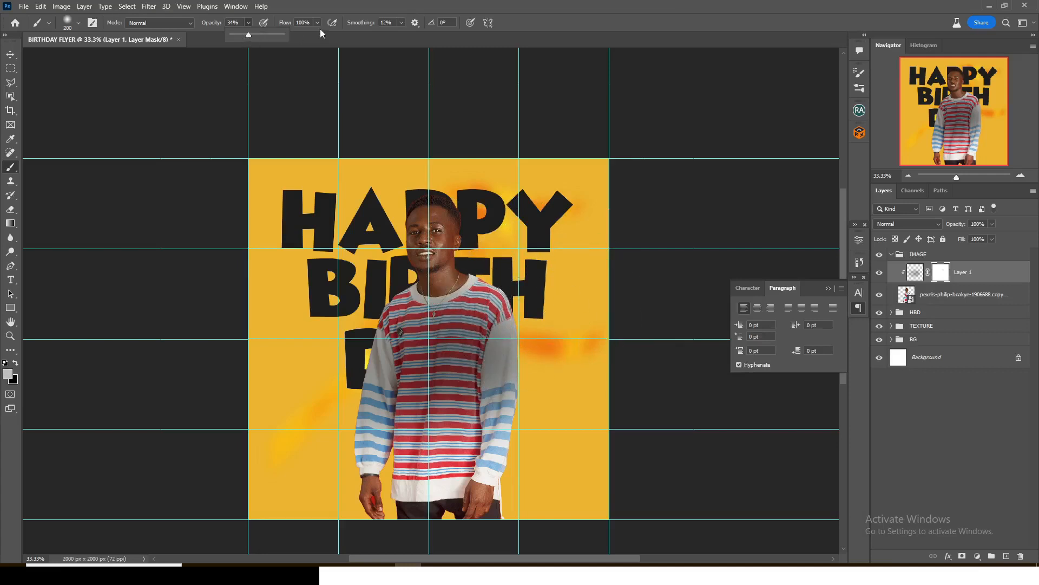
- Paint the background's yellow along both shoulders on a new clipped layer and set its blend mode to Color Dodge
left_click(1006, 556)
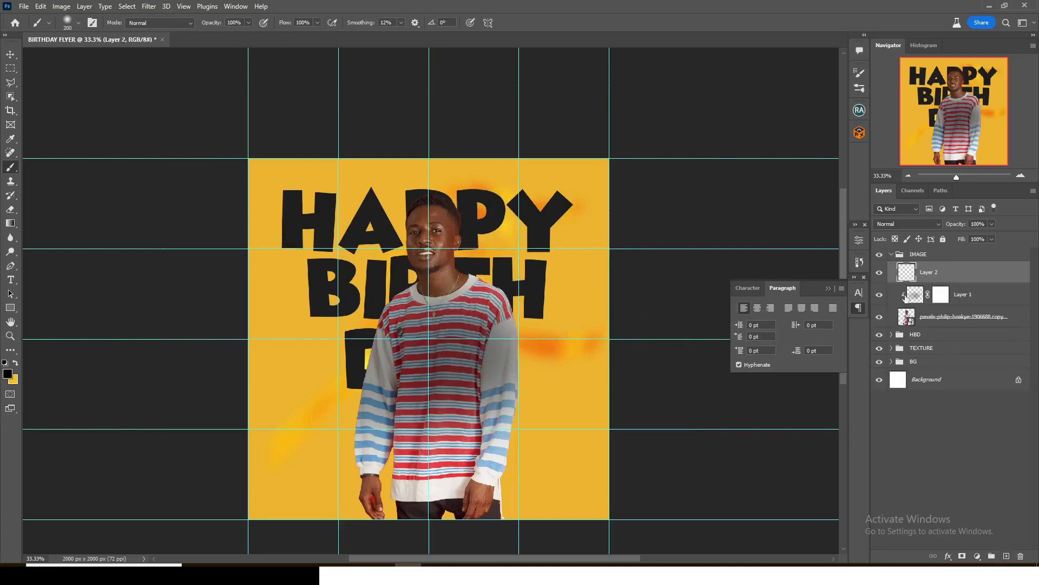
left_click(907, 281, "alt")
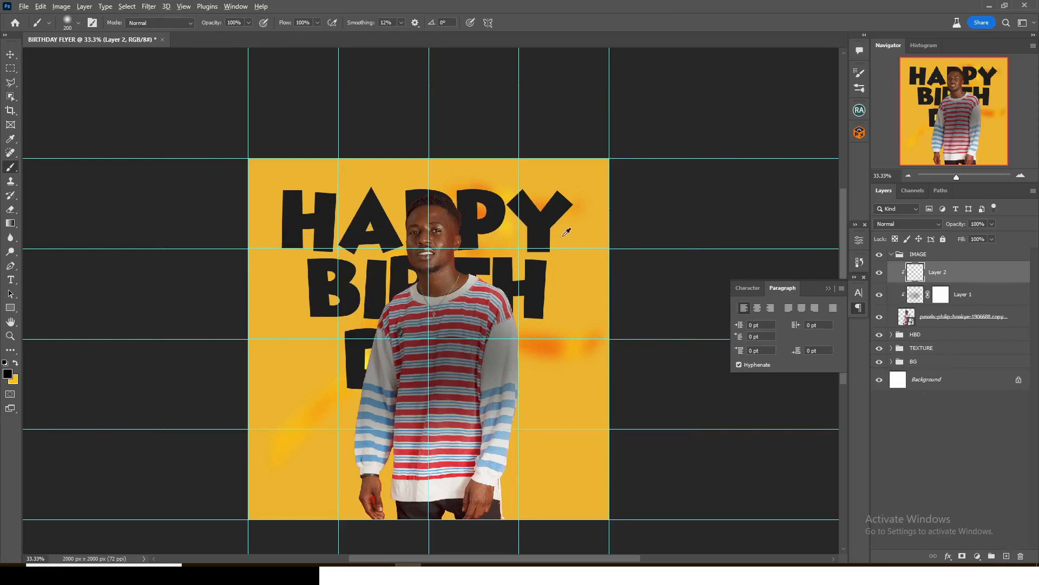
left_click_drag(472, 274, 499, 298)
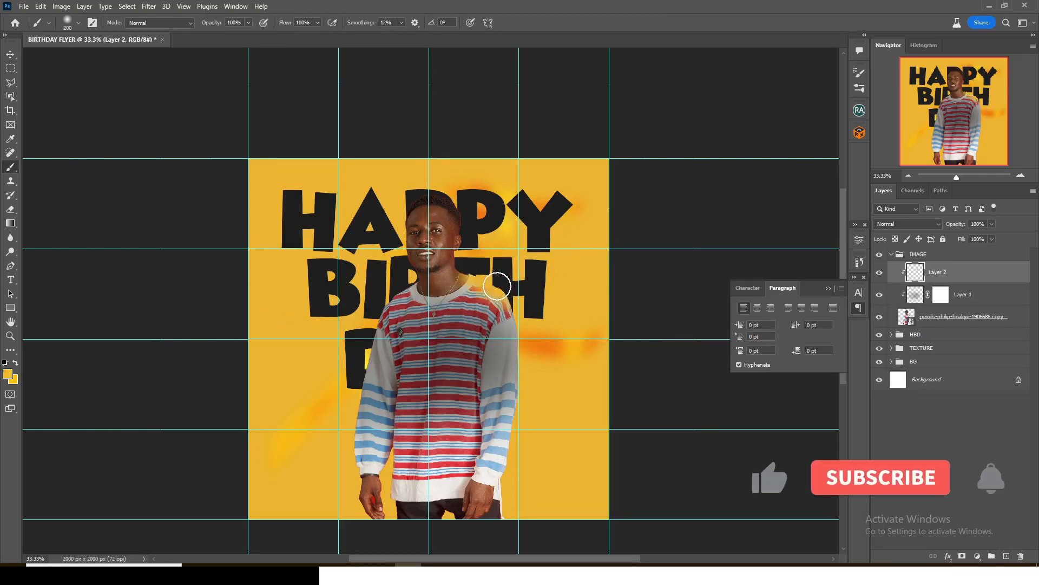
left_click_drag(413, 276, 379, 312)
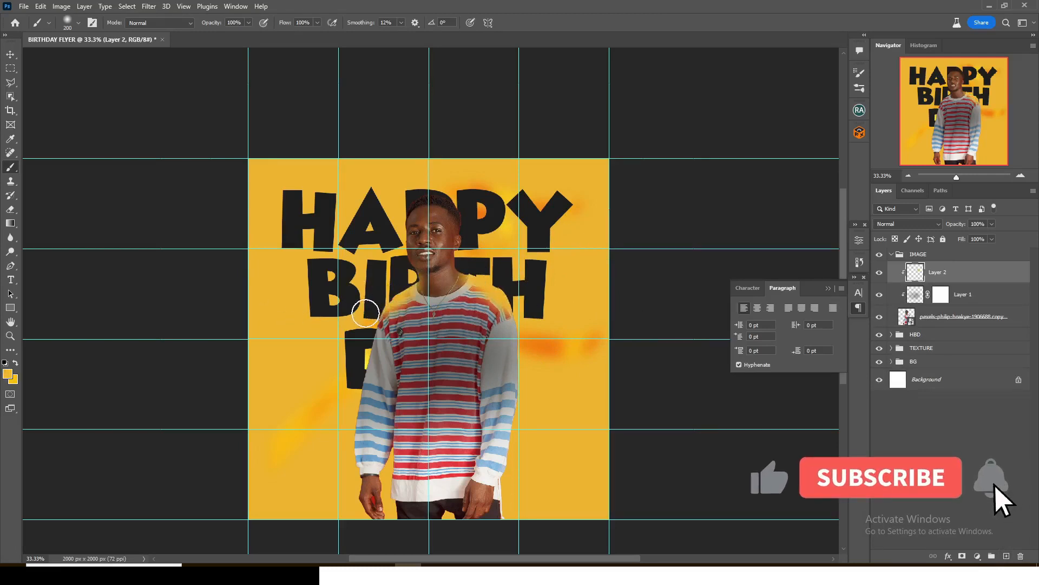
left_click(894, 223)
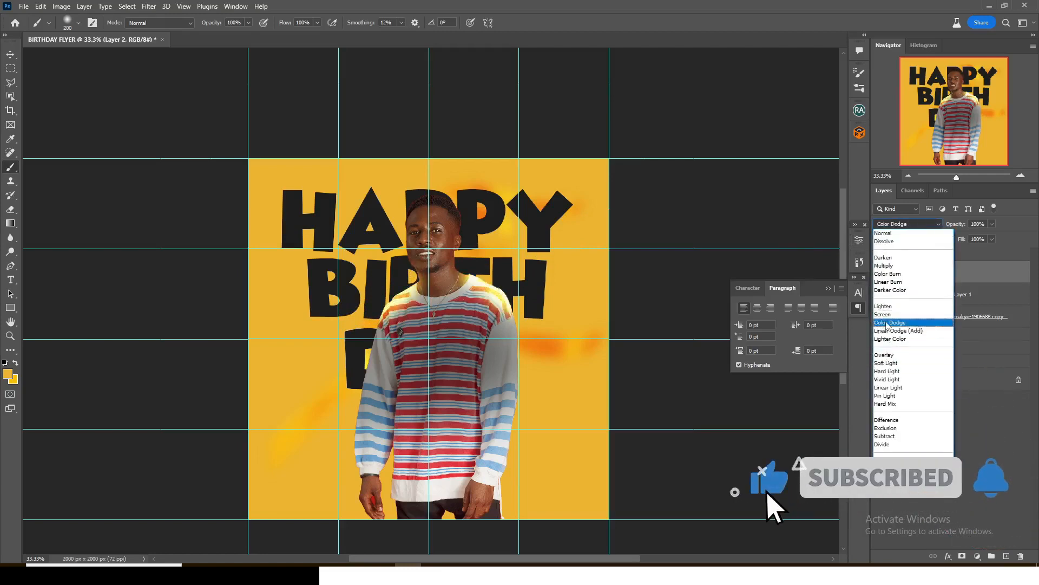
left_click(887, 324)
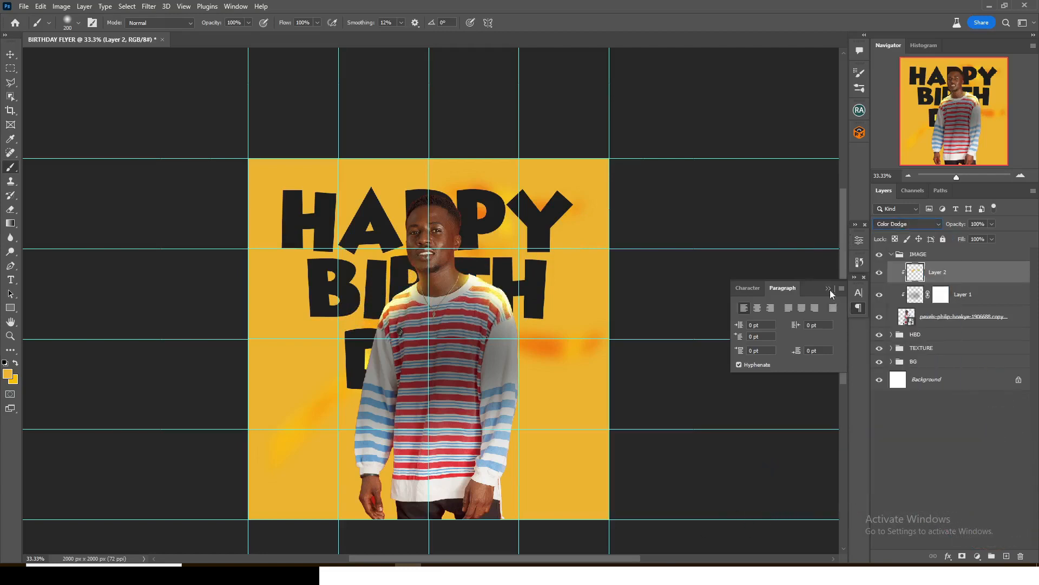
- Duplicate the HBD group and move the copy above the IMAGE group
key("ctrl+plus")
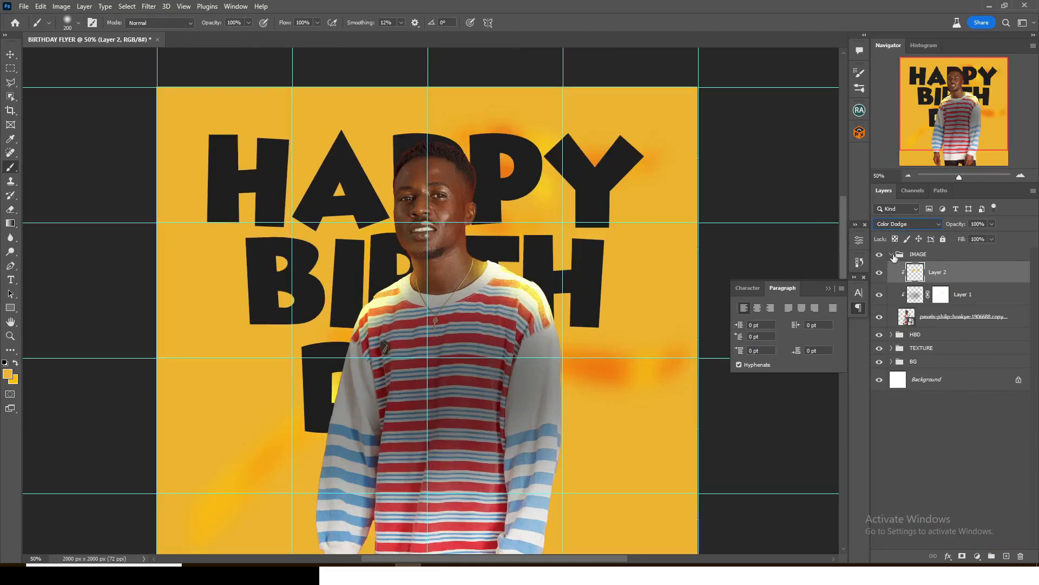
left_click(891, 254)
left_click(915, 269)
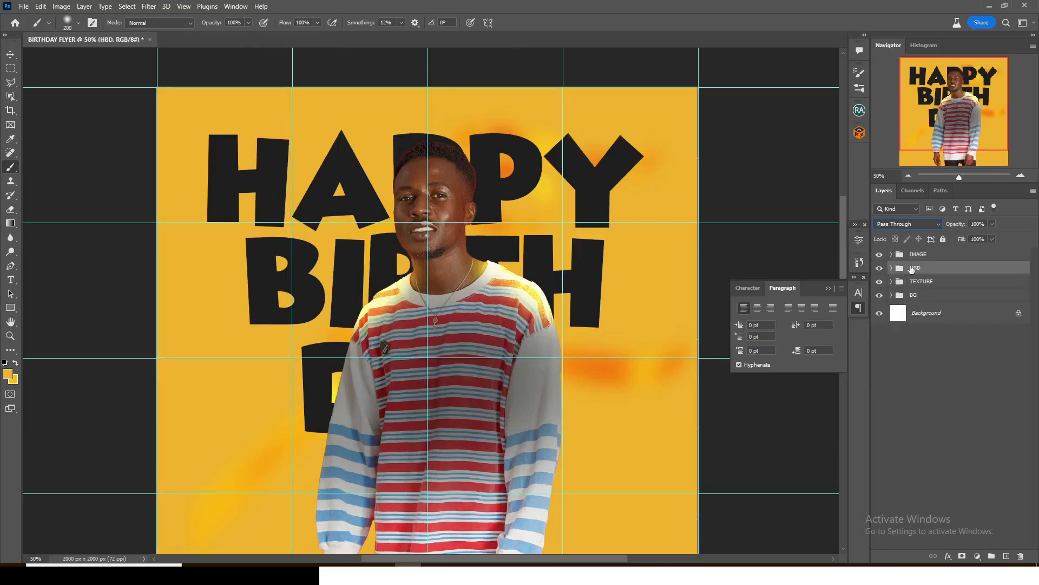
key("ctrl+j")
left_click_drag(919, 286, 920, 251)
- Scale the duplicated HBD lettering down to about 48% and centre it on the man's chest
key("ctrl+t")
left_click_drag(645, 128, 562, 189)
left_click_drag(478, 230, 488, 331)
left_click_drag(572, 292, 539, 315)
left_click_drag(492, 345, 500, 343)
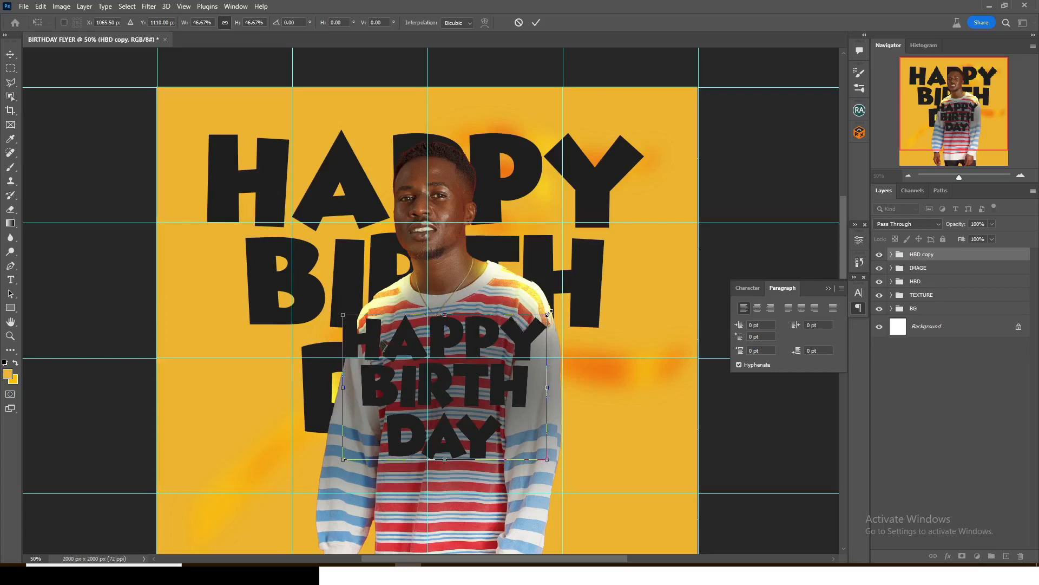
left_click_drag(548, 313, 551, 311)
key("Return")
key("b")
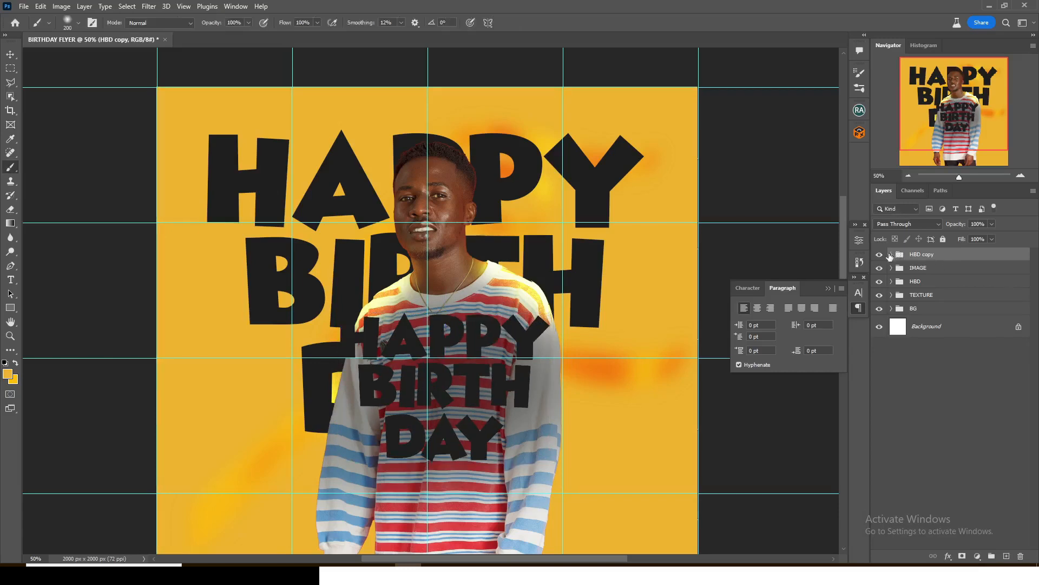
- Colour the small HAPPY text in the HBD copy group #FFDE00
left_click(890, 255)
left_click(913, 298)
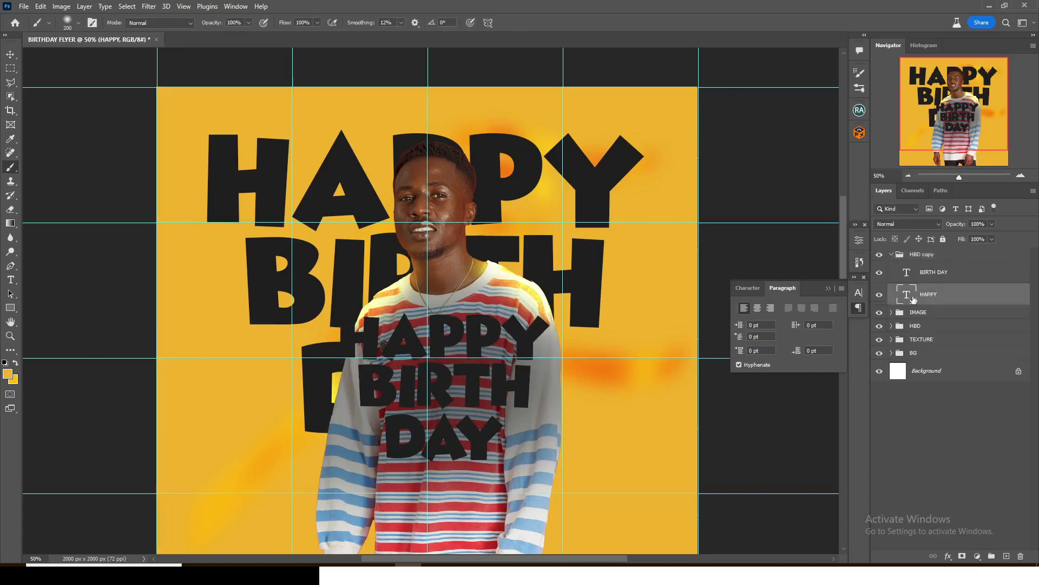
left_click(747, 288)
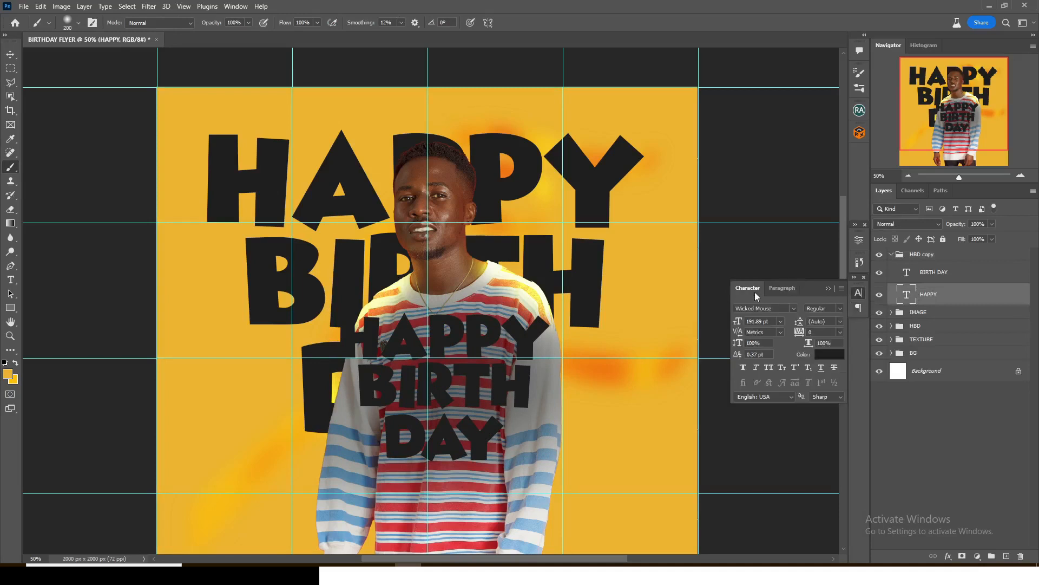
left_click(833, 363)
type("ff")
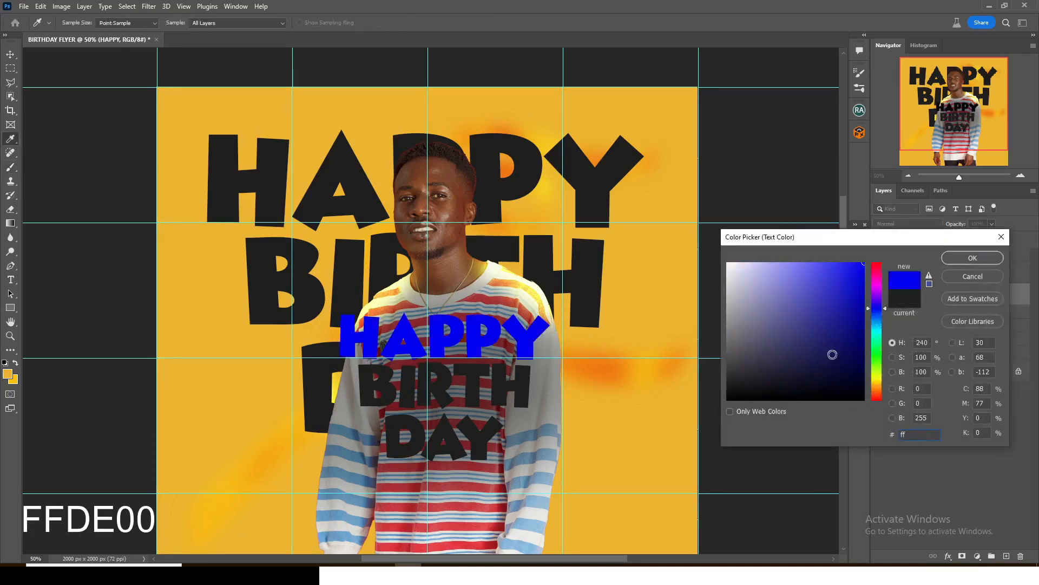
type("de00")
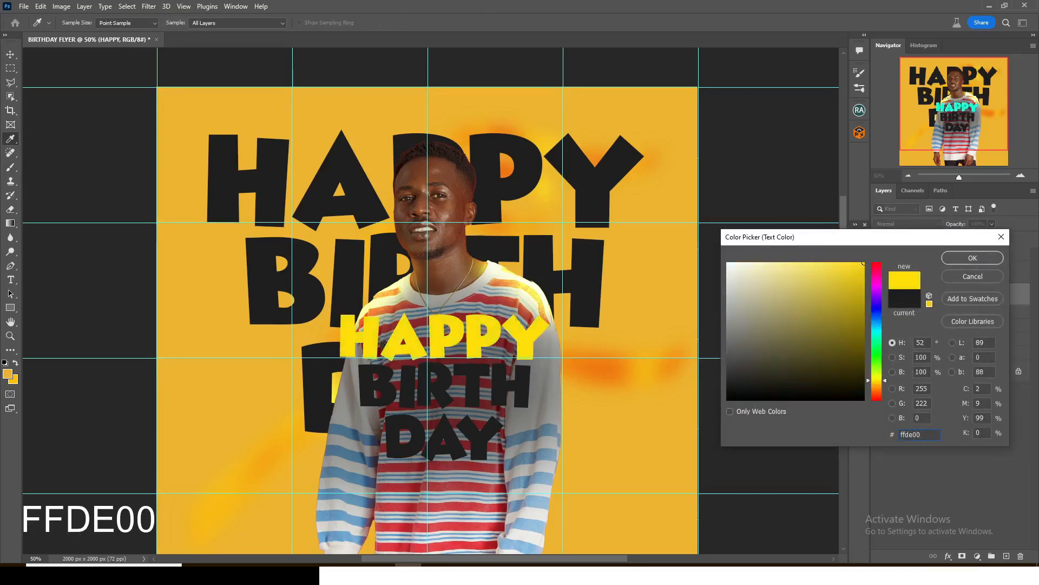
left_click(973, 258)
- Colour the small BIRTH DAY text in the HBD copy group #30FB43
left_click(928, 273)
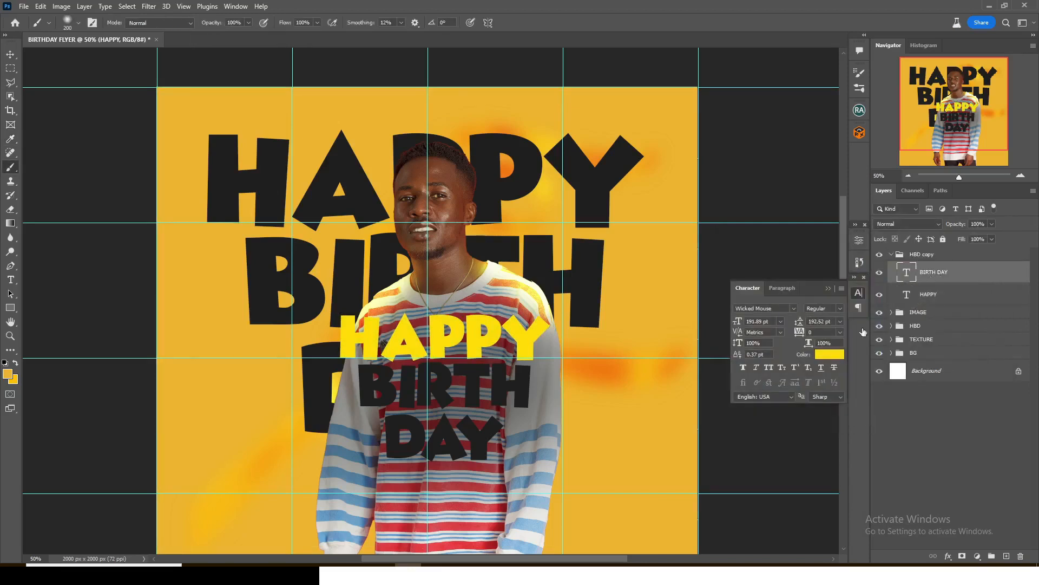
left_click(827, 354)
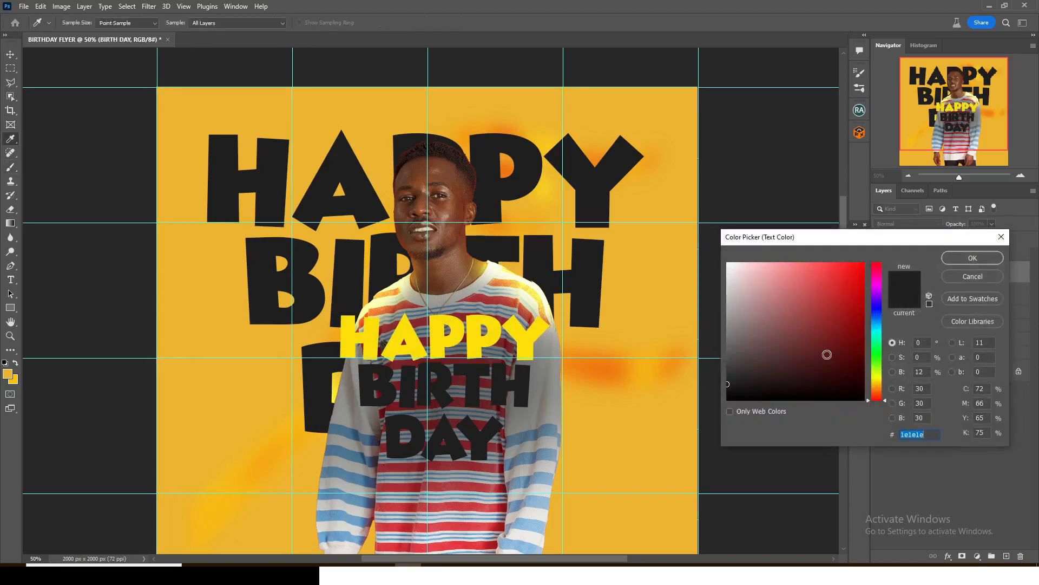
type("30f")
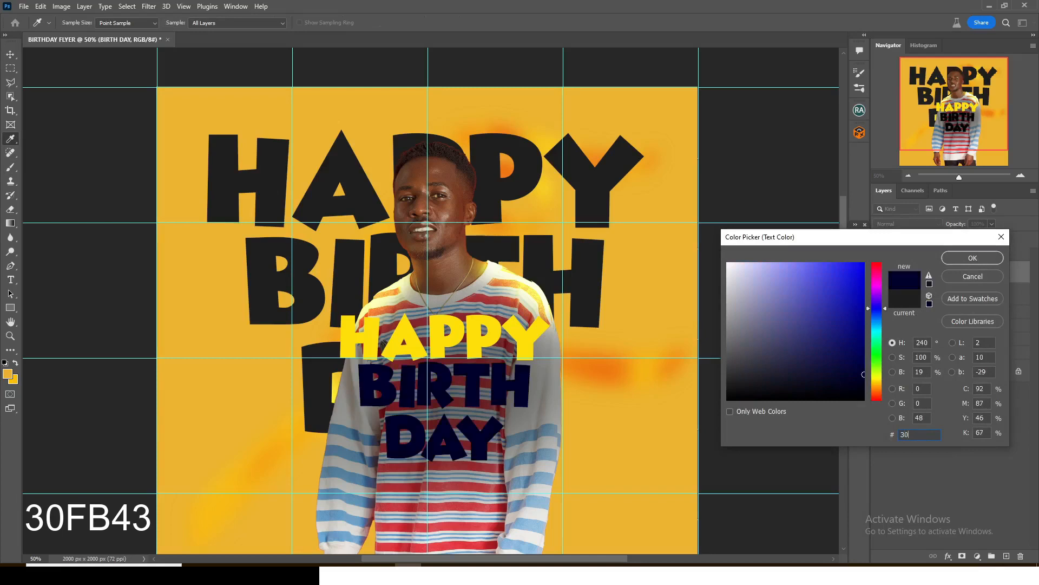
type("b43")
key("Return")
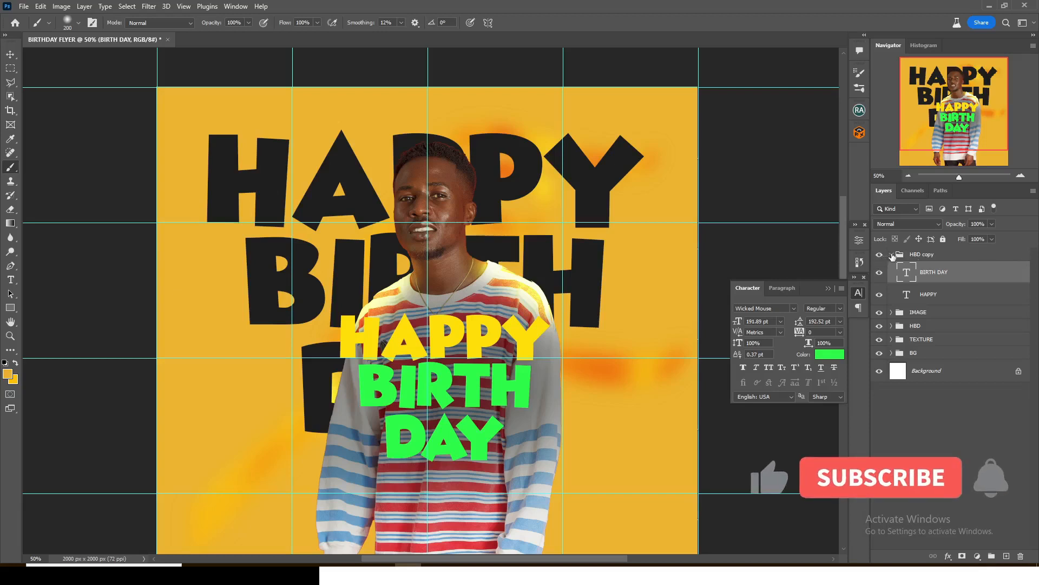
- Collapse the HBD copy group and rename it HBD
left_click(892, 254)
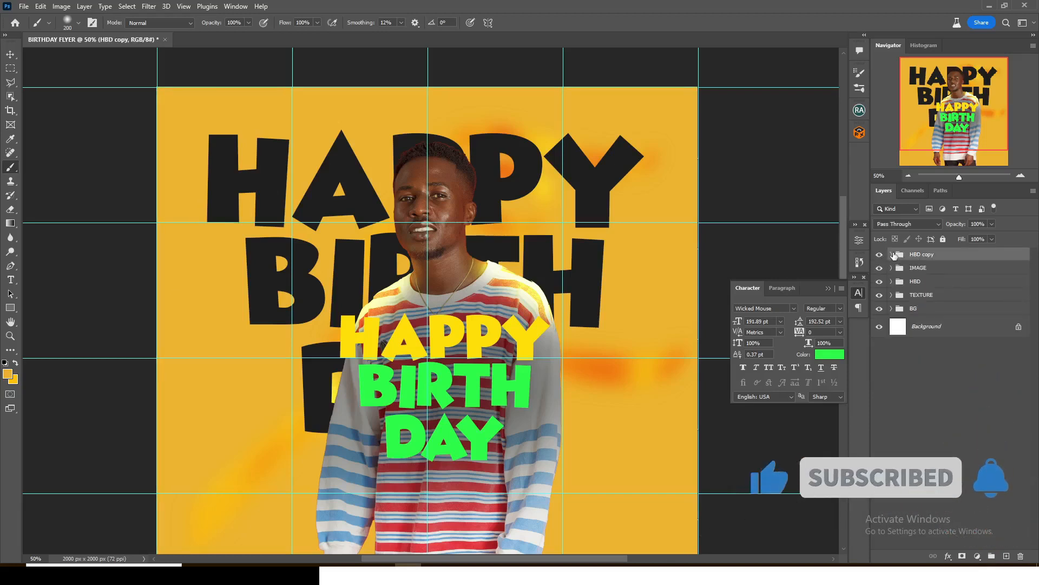
double_click(921, 254)
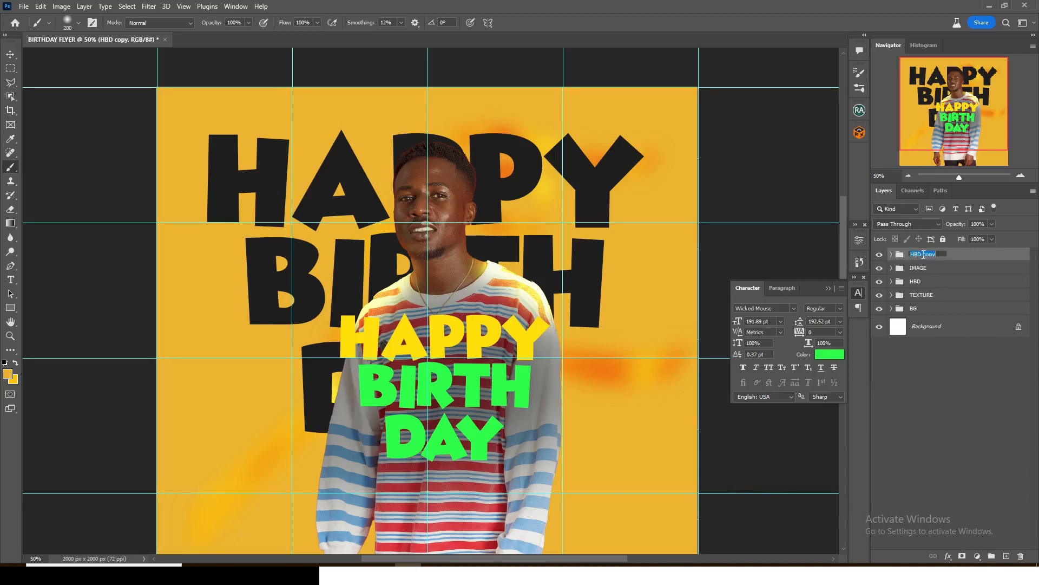
key("Return")
- Add a black drop shadow to the small lettering group with 100% opacity, distance 0 px, spread 3%, size 7 px and a contour preset
double_click(1021, 258)
left_click(647, 322)
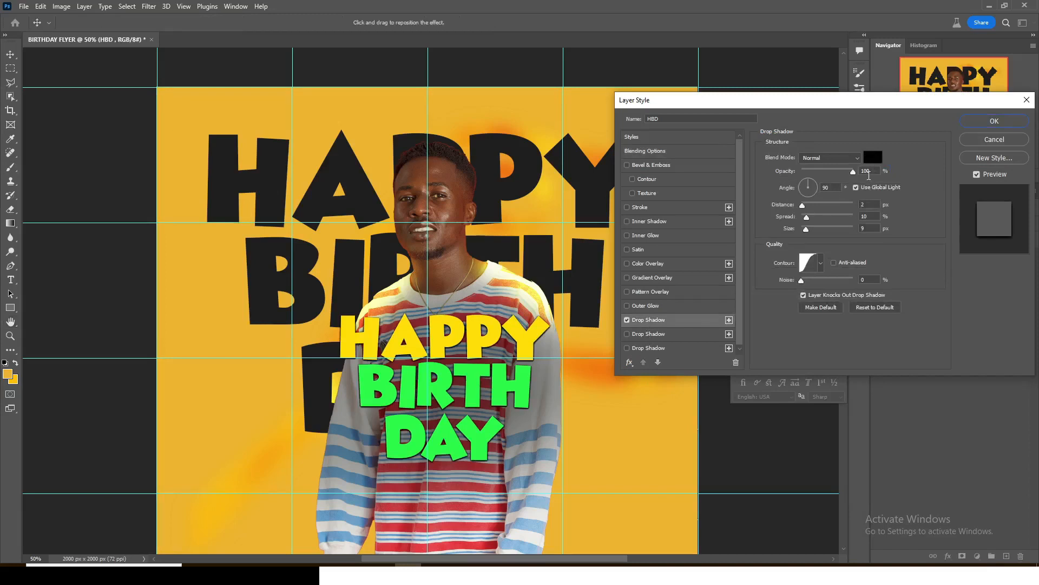
type("0")
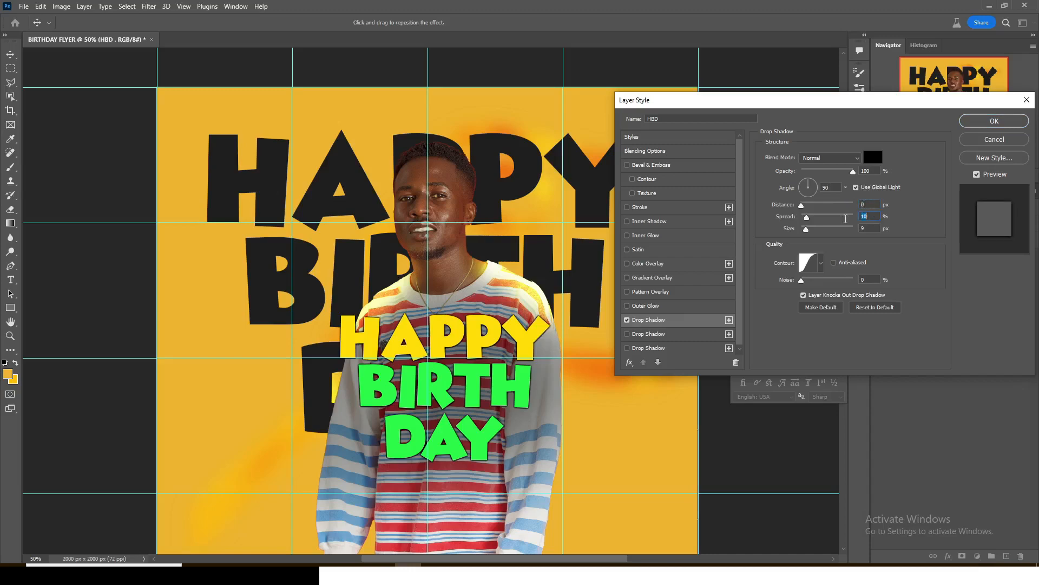
type("0")
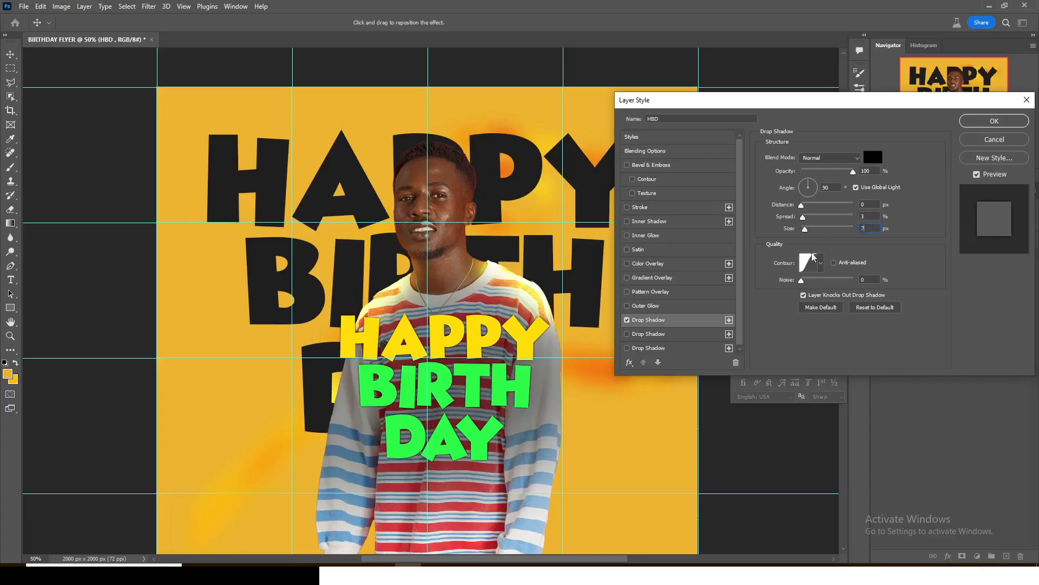
left_click(1038, 159)
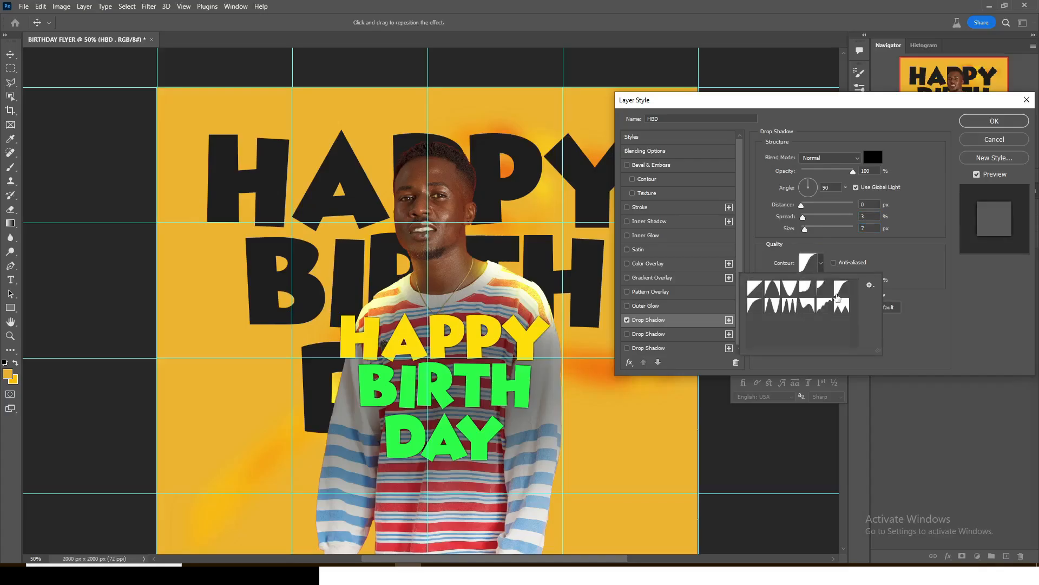
double_click(837, 296)
- Give the small lettering group an inner glow in Linear Dodge (Add), 56% opacity, colour #F8E66D and size 18 px
left_click(649, 237)
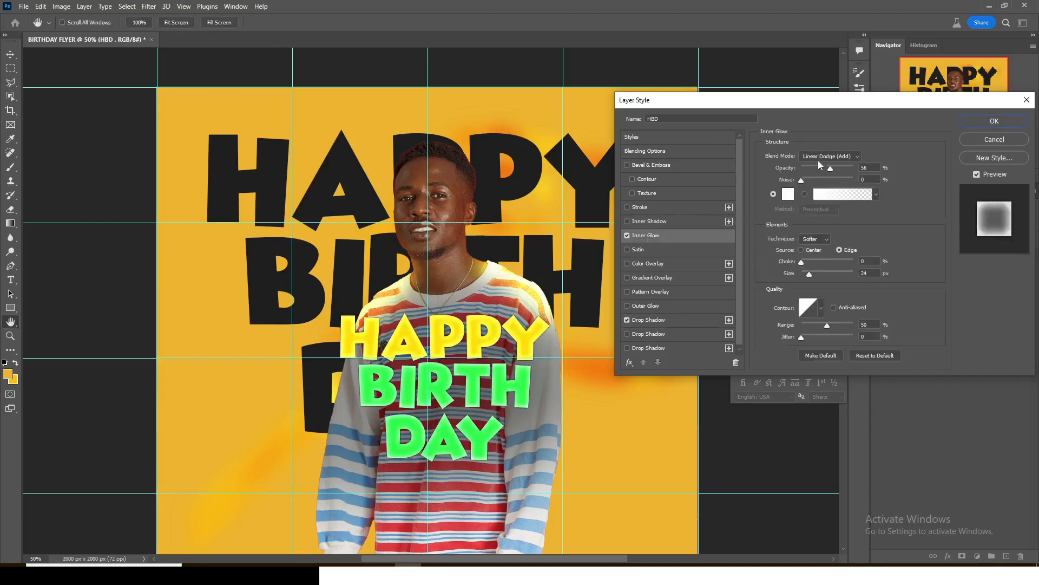
left_click(874, 169)
left_click(788, 194)
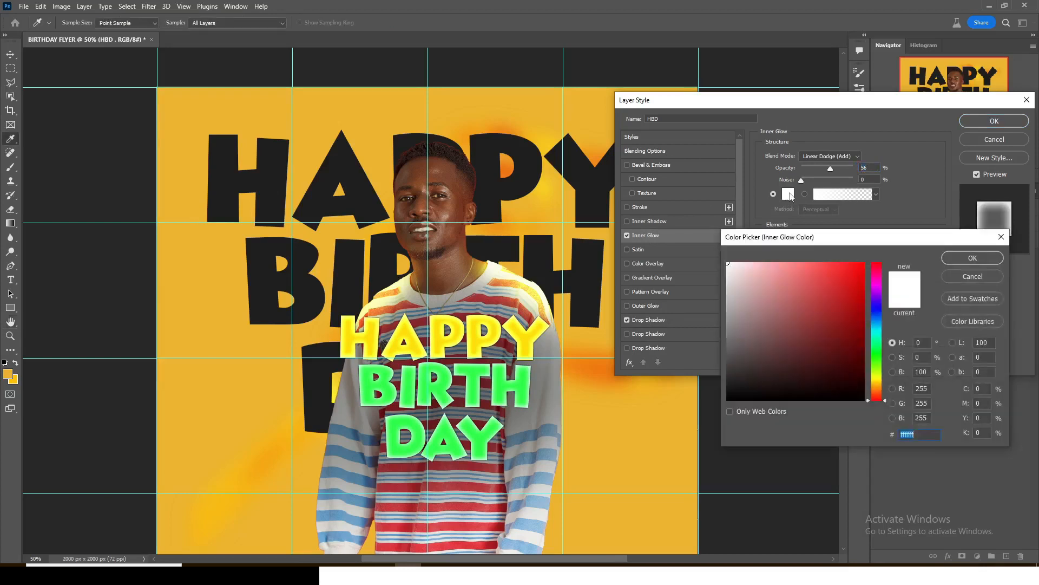
left_click(528, 341)
left_click(804, 264)
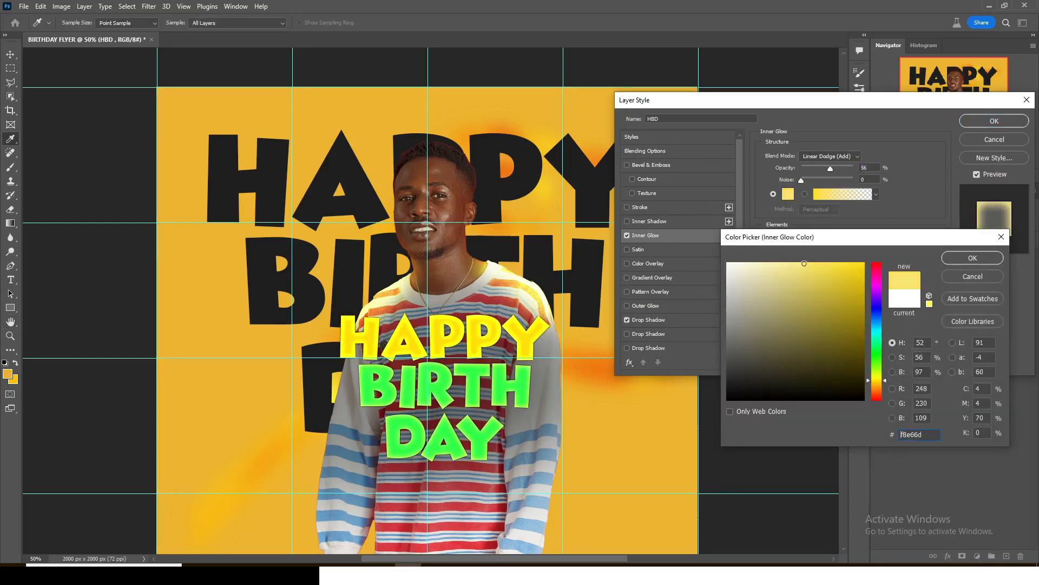
left_click(965, 260)
left_click_drag(814, 275, 809, 275)
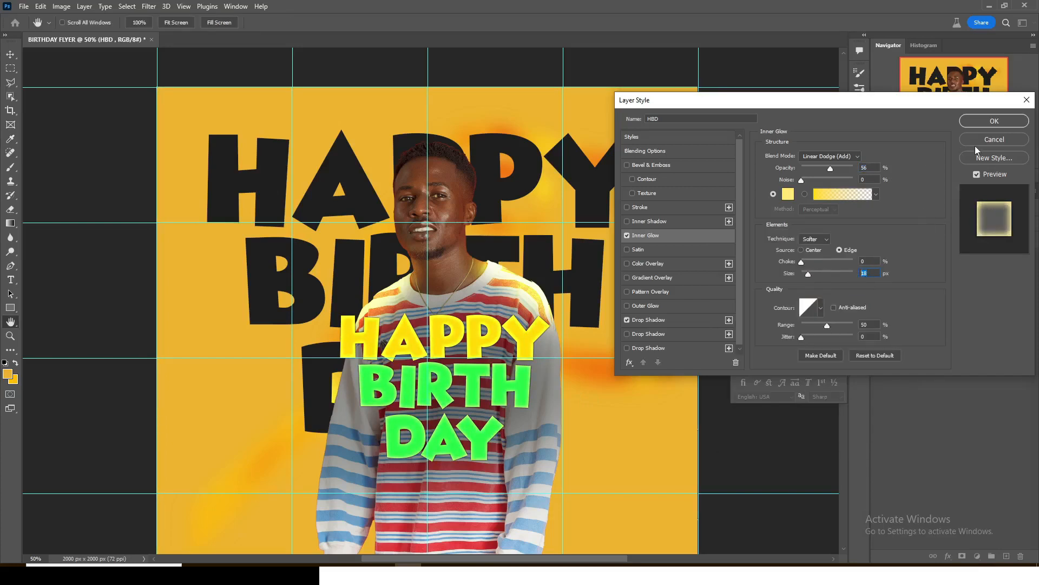
left_click(988, 122)
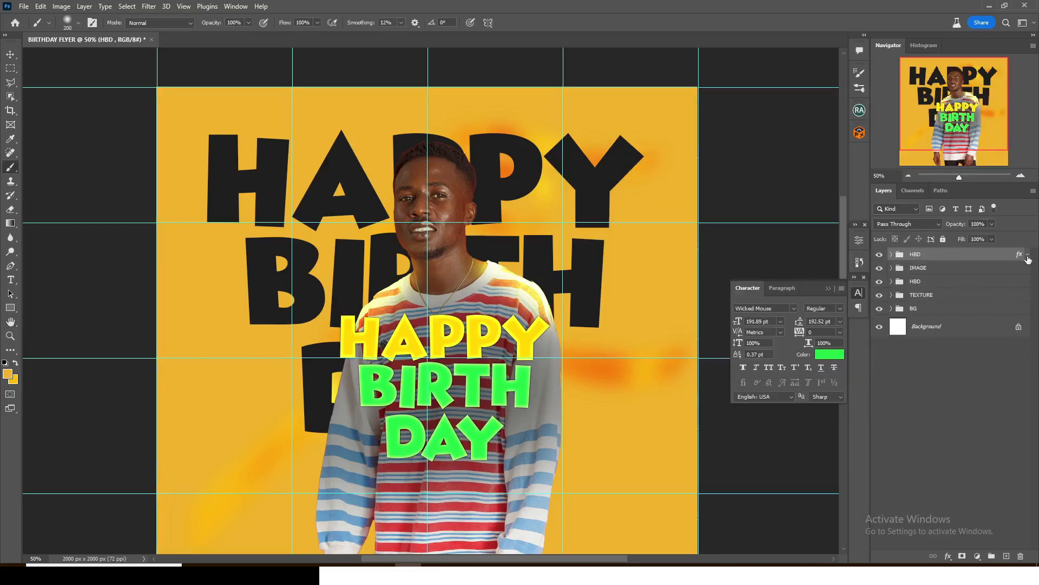
- Create a new layer above the large HBD lettering group and put it in a group named GLOW
key("ctrl+minus")
left_click(912, 282)
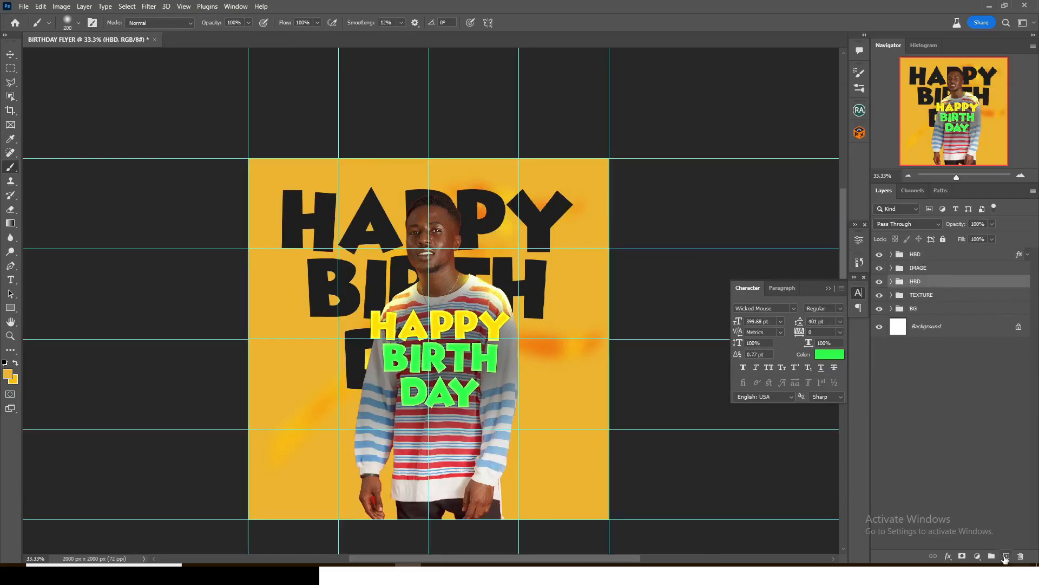
left_click(1006, 556)
key("ctrl+g")
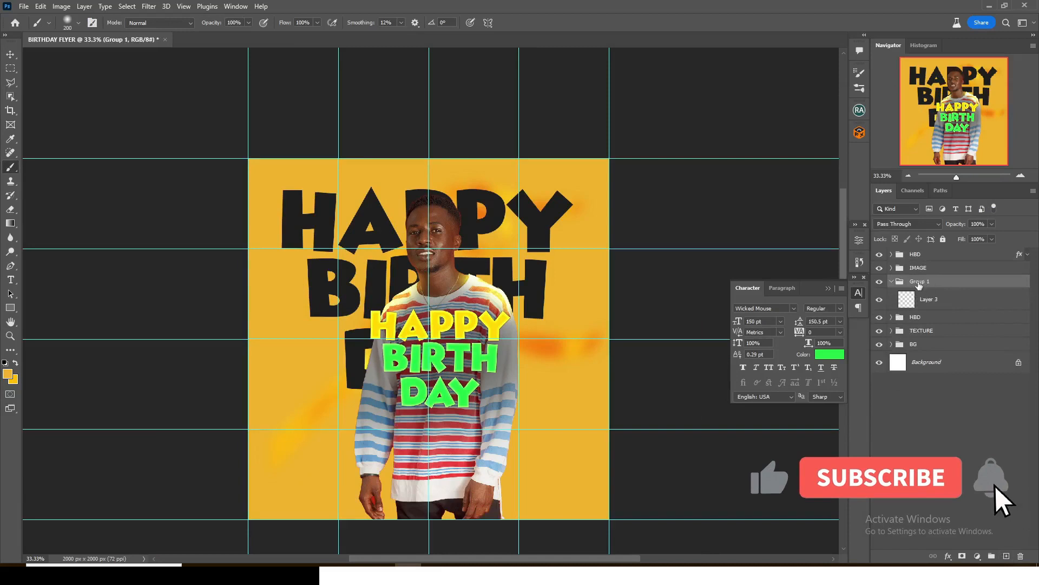
double_click(927, 282)
type("GLOW")
key("Return")
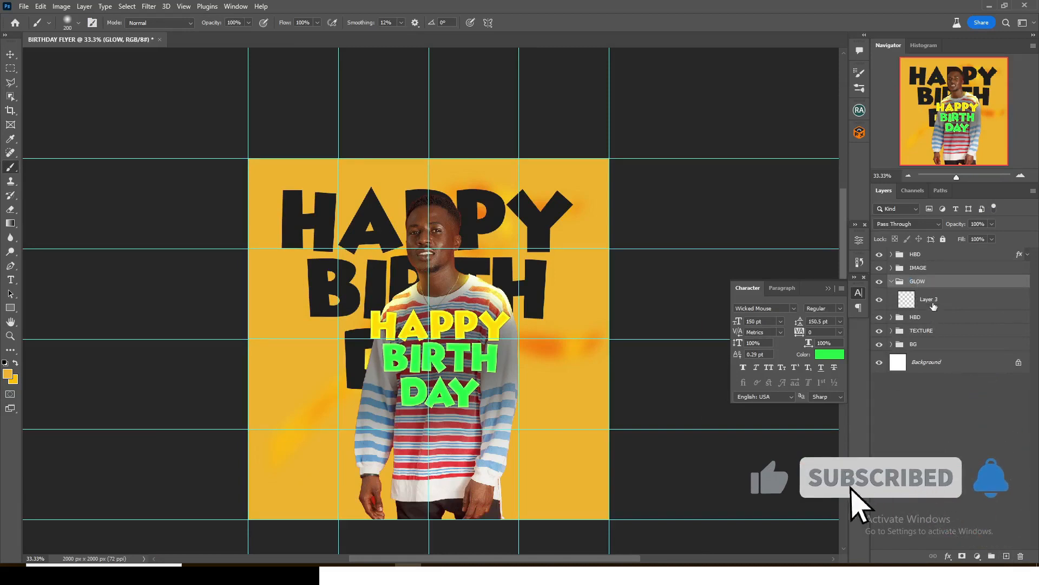
- Paint soft #FFDE00 glow spots behind both of the man's shoulders on the GLOW group's layer with a 600 px brush
left_click(929, 296)
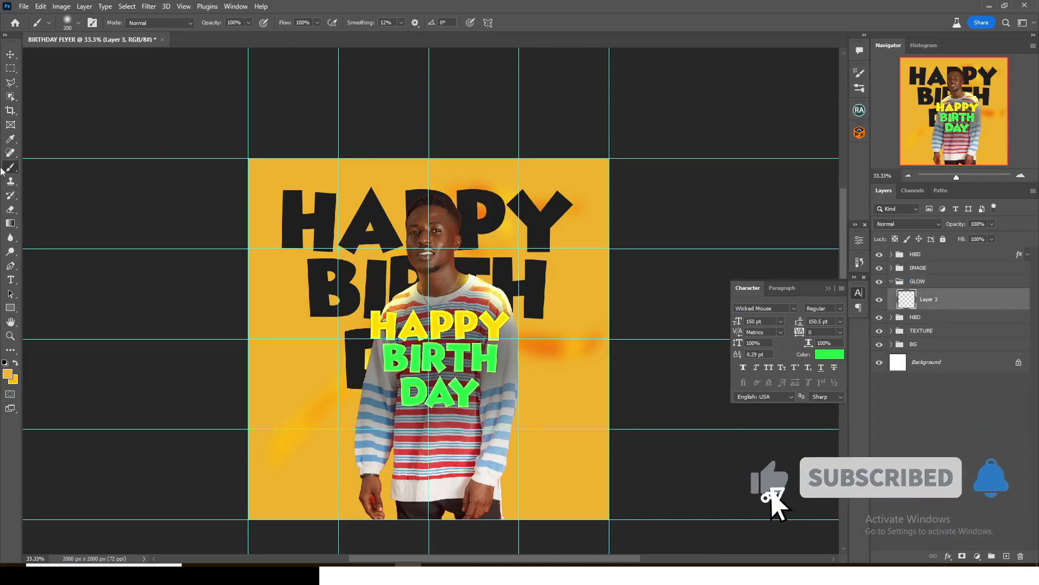
left_click(8, 373)
left_click(391, 324)
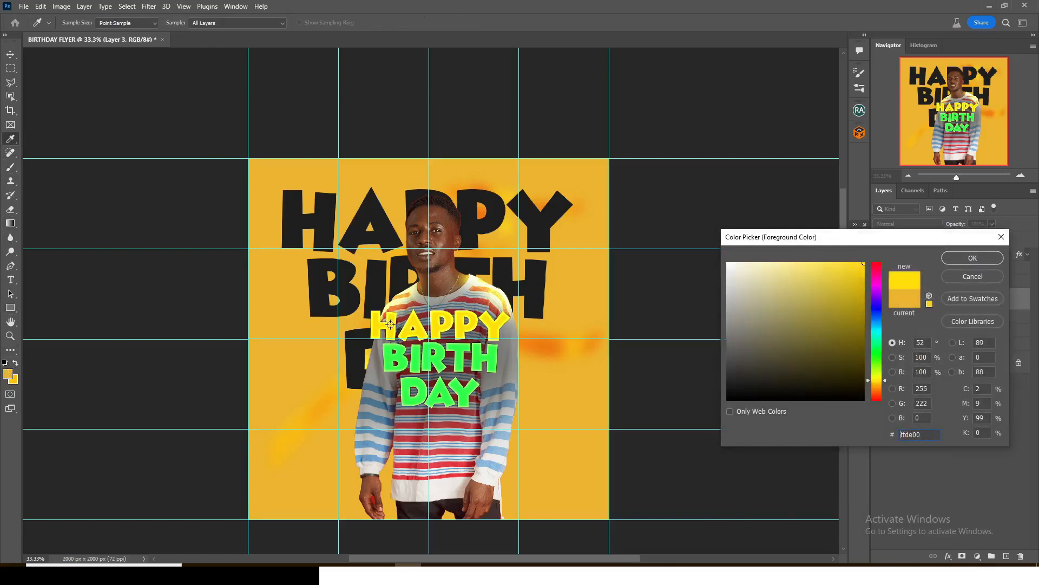
left_click(969, 259)
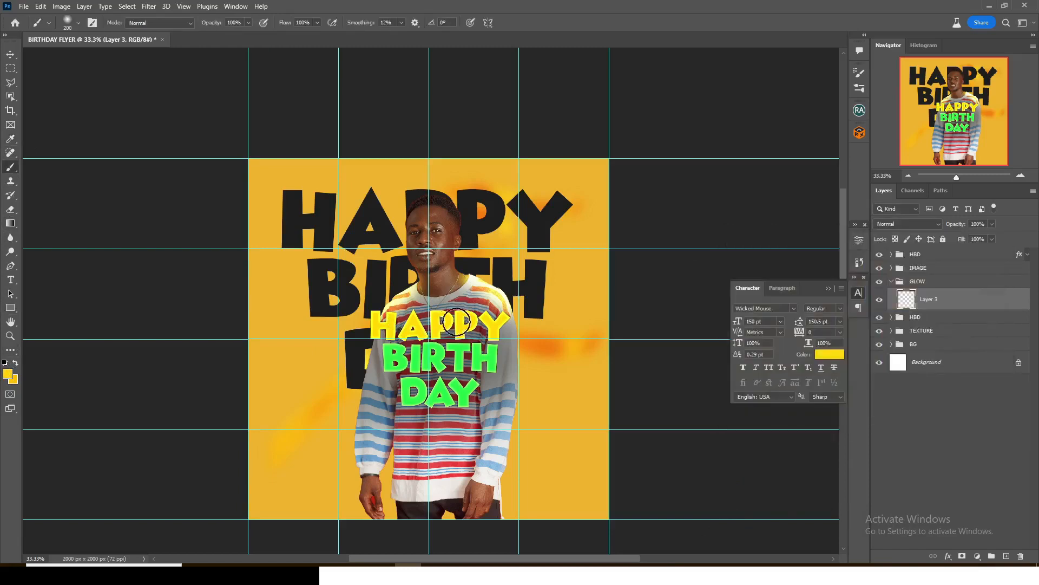
key("]")
key("]")
key("]")
key("]")
left_click(396, 287)
left_click(464, 300)
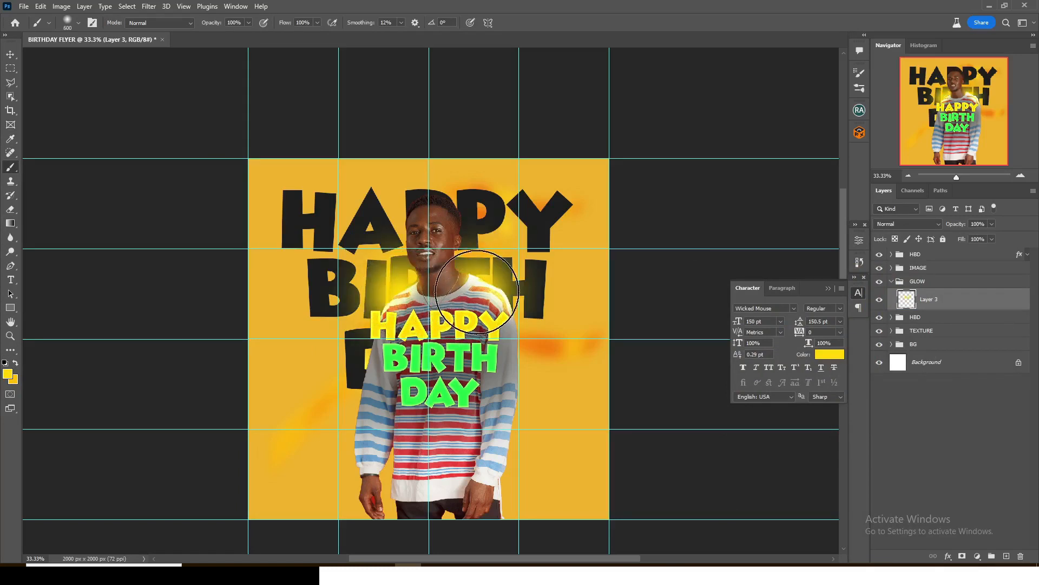
- Set the painted glow layer's blend mode to Linear Dodge (Add)
left_click(911, 226)
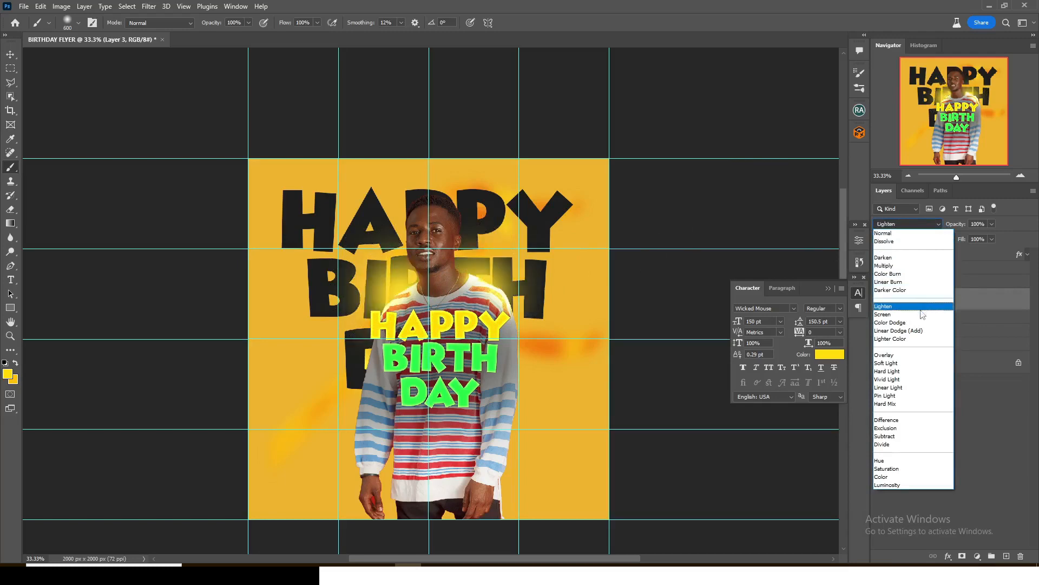
left_click(903, 330)
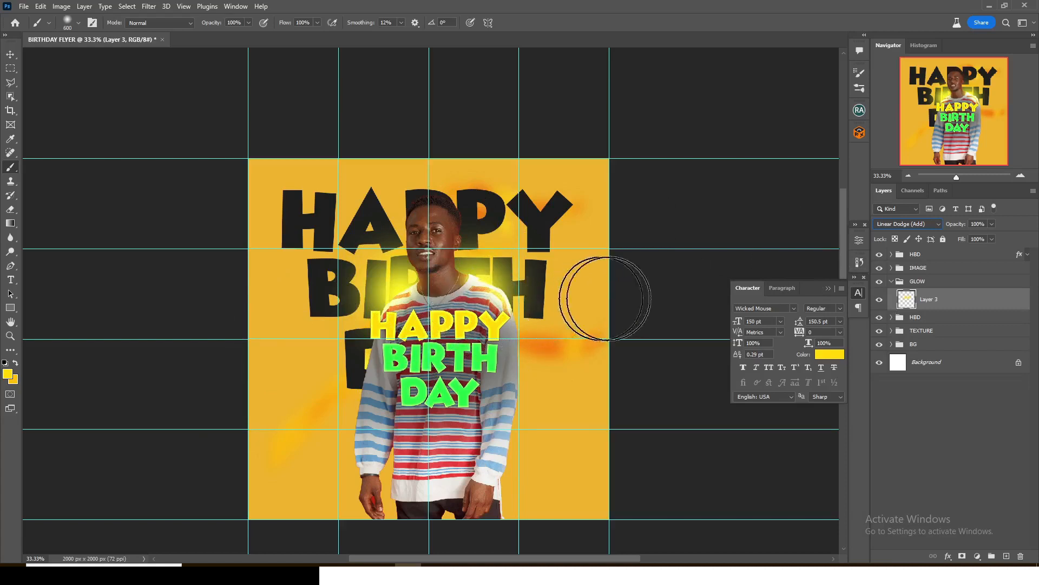
left_click(889, 282)
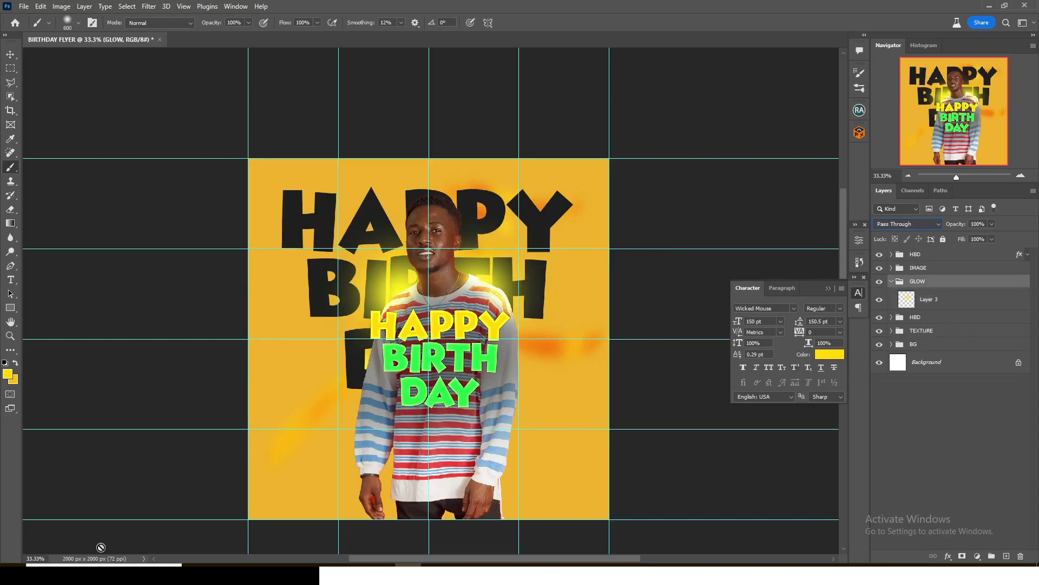
- Draw a horizontal bar about 2822 by 181 px across the flyer behind the man's waist and fill it white
key("u")
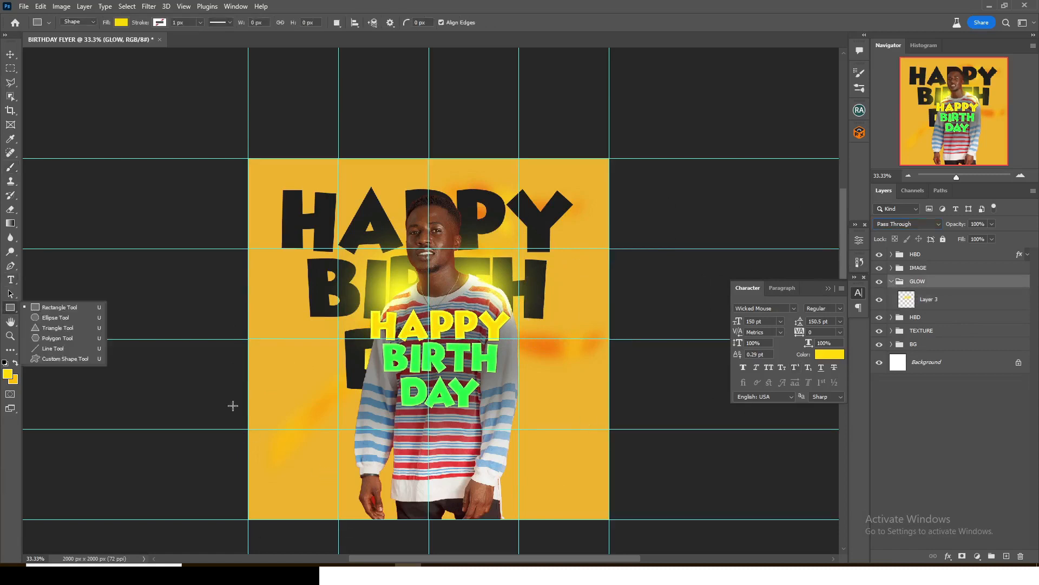
left_click_drag(233, 404, 746, 437)
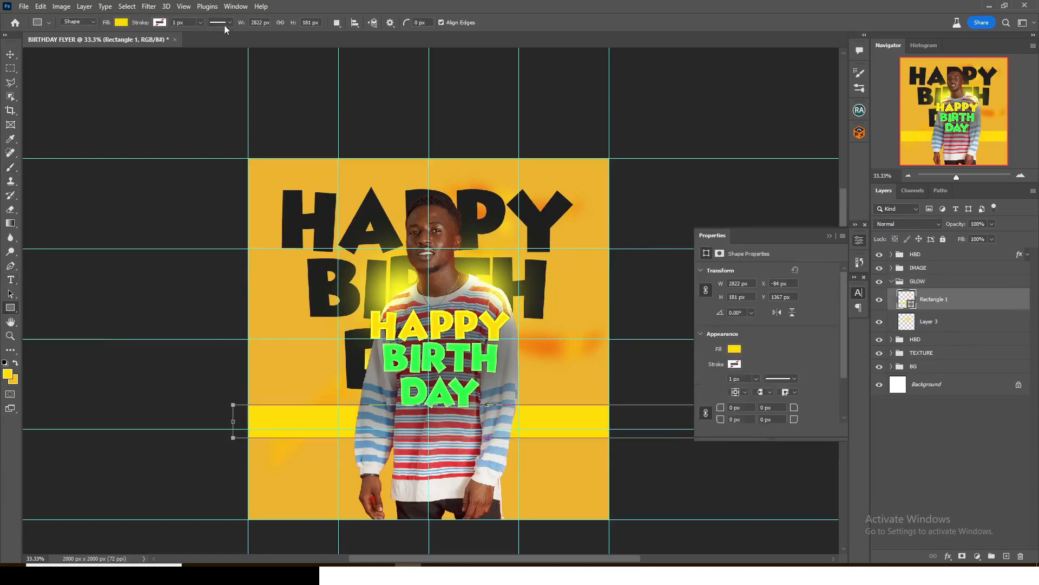
left_click(160, 23)
left_click(122, 22)
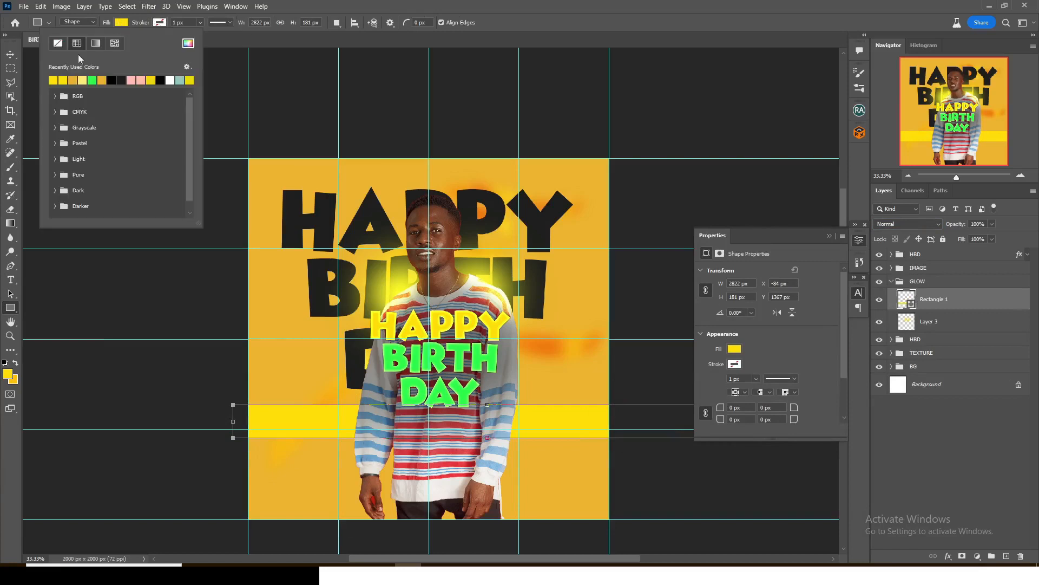
left_click(188, 44)
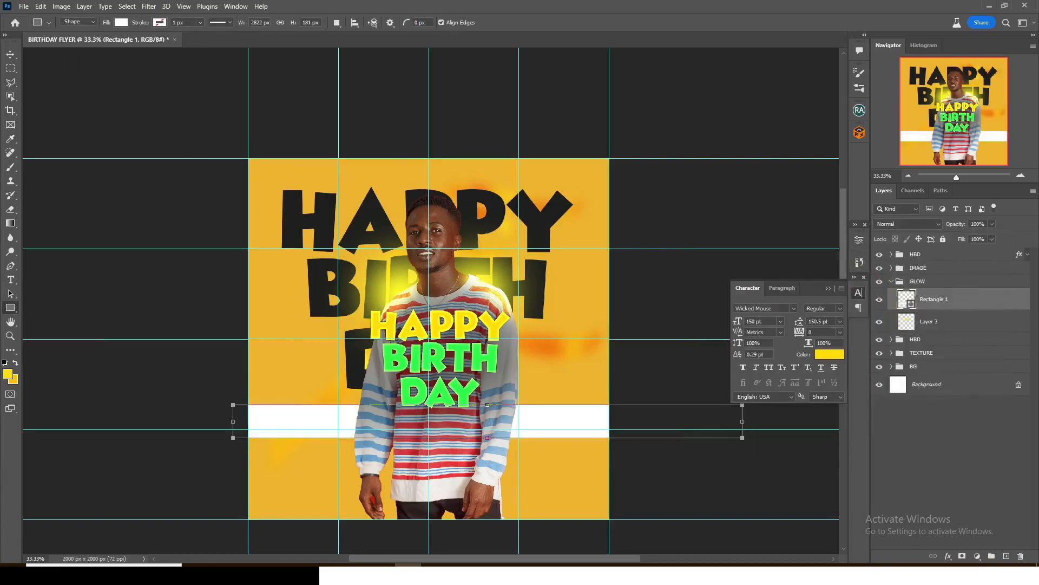
- Duplicate the white bar three times, move the original down to the flyer's bottom edge and raise the topmost copy slightly
key("ctrl+j")
key("ctrl+j")
key("ctrl+j")
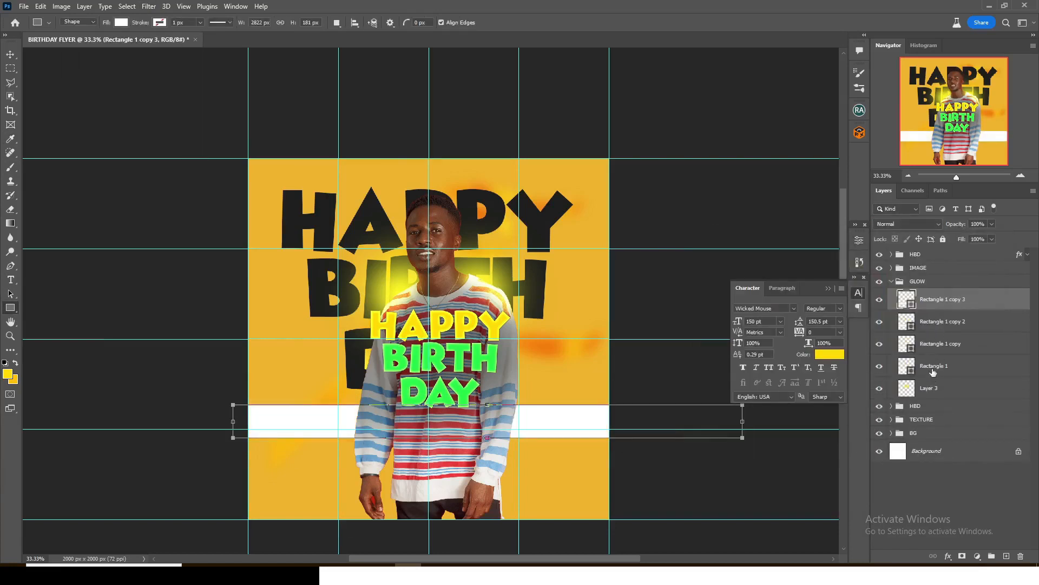
left_click(932, 369)
key("v")
left_click_drag(554, 441, 553, 551)
left_click(930, 301)
left_click_drag(539, 427, 539, 412)
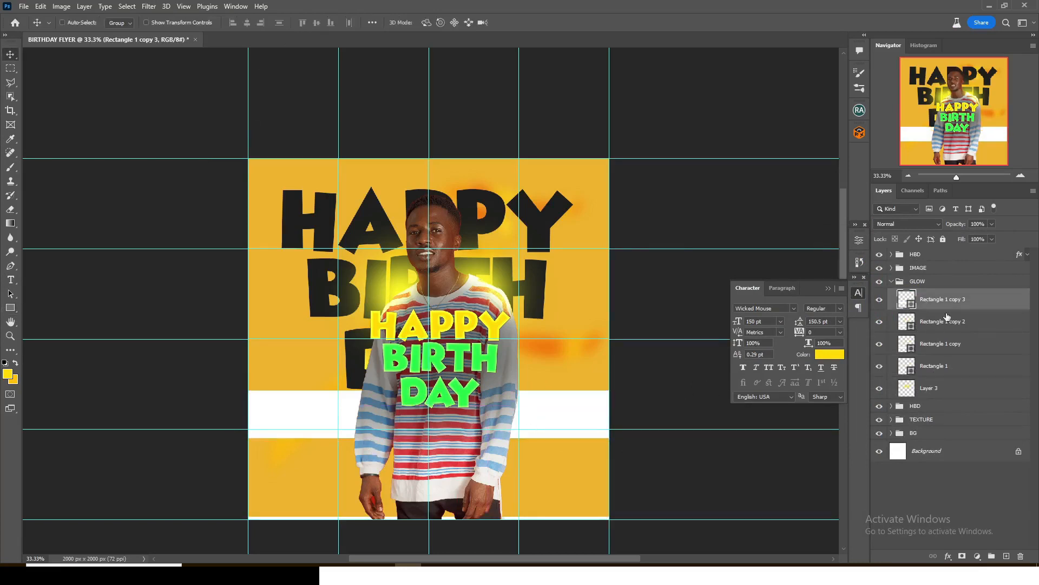
- Distribute the four white bars evenly in the vertical direction
left_click(939, 374, "shift")
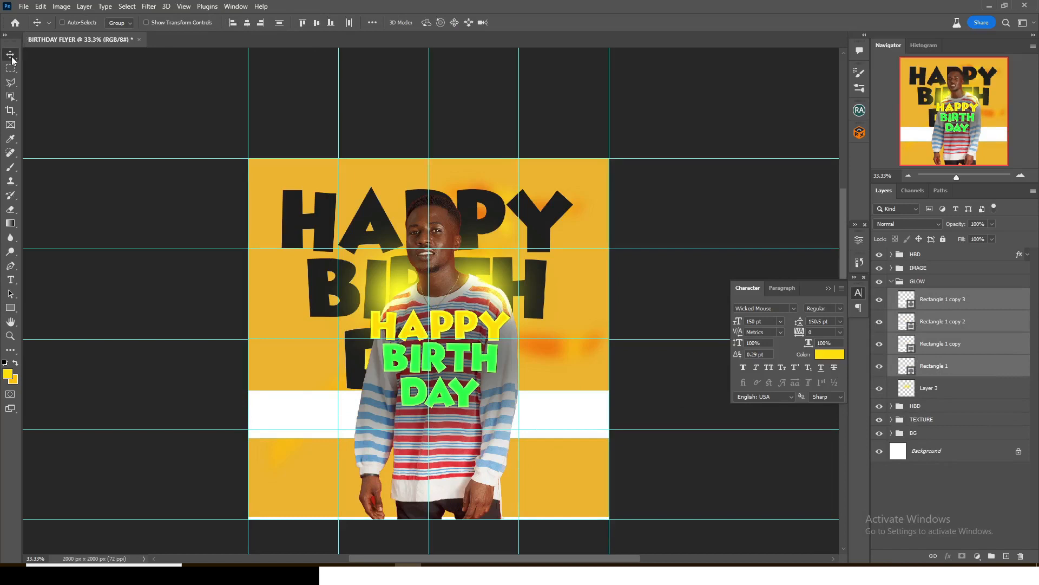
left_click(280, 24)
left_click(938, 282)
- Group the four white bars and name the group BARS
left_click(944, 299)
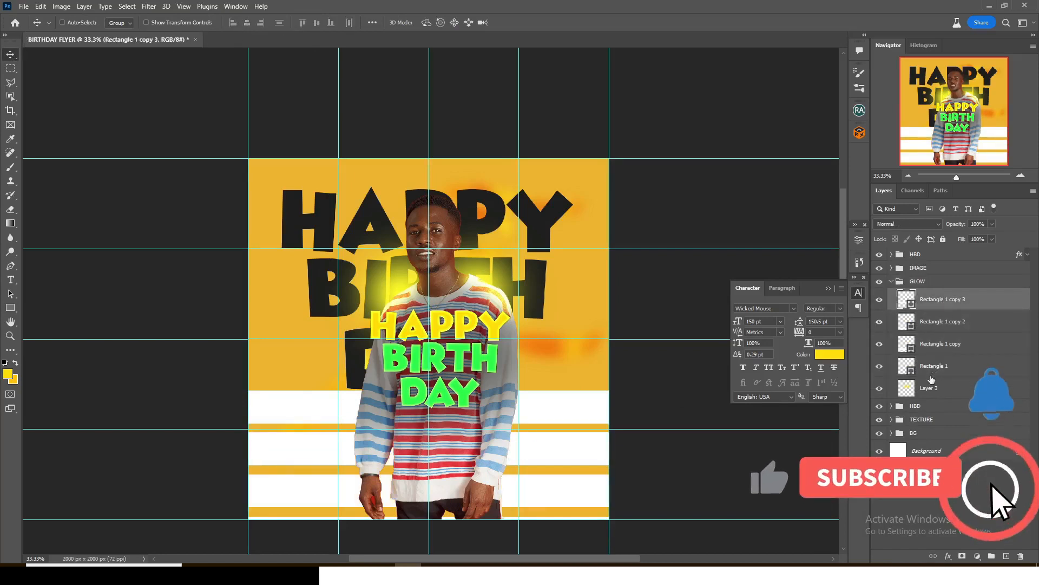
left_click(936, 368, "shift")
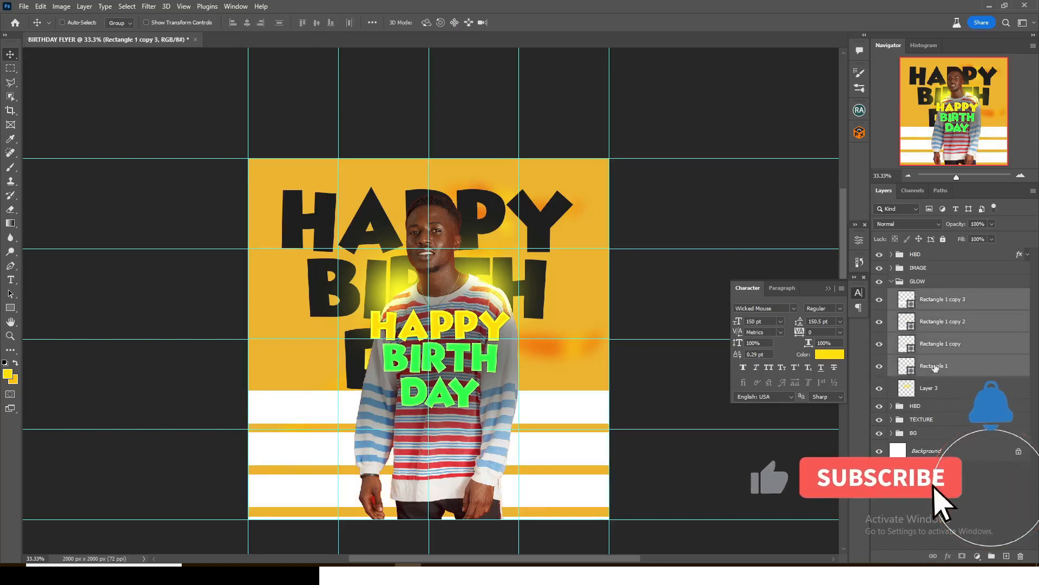
key("ctrl+g")
double_click(924, 281)
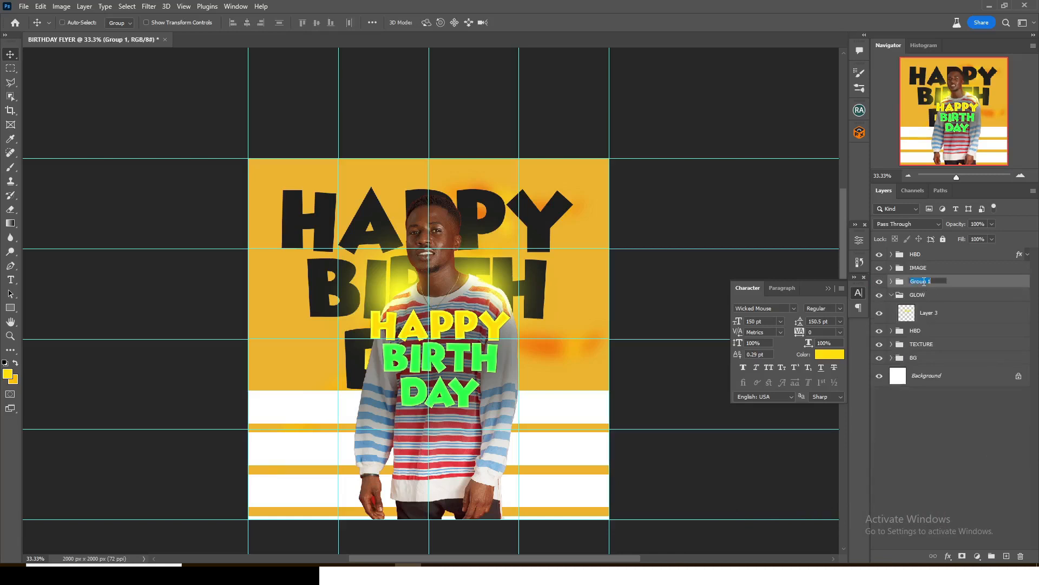
type("BARS")
key("Return")
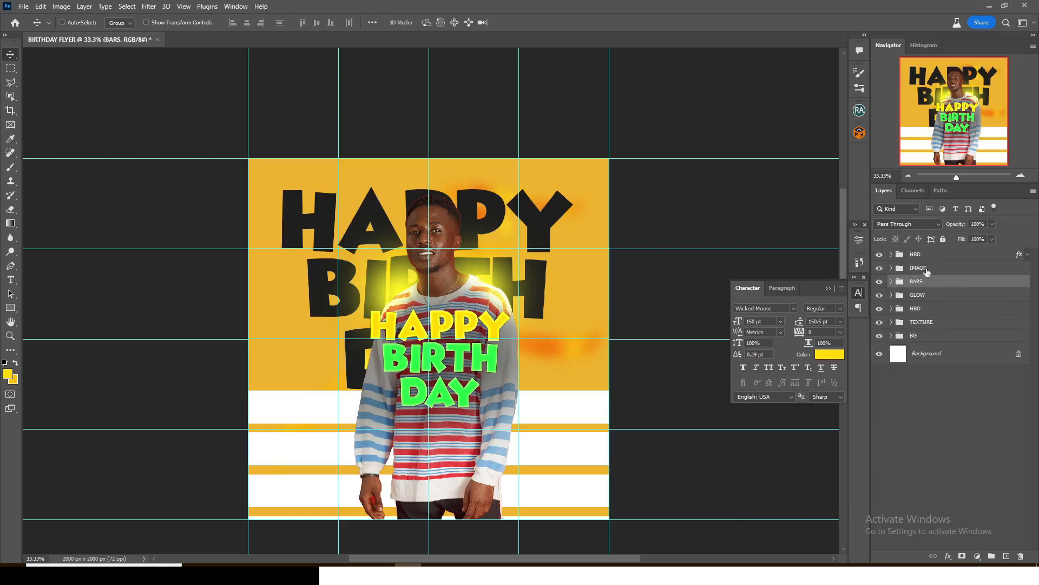
- Rotate both HBD groups, BARS and GLOW together slightly counter-clockwise, leaving the IMAGE group out
left_click(880, 254)
left_click(880, 255)
left_click(919, 257)
left_click(919, 268, "ctrl")
left_click(920, 282, "ctrl")
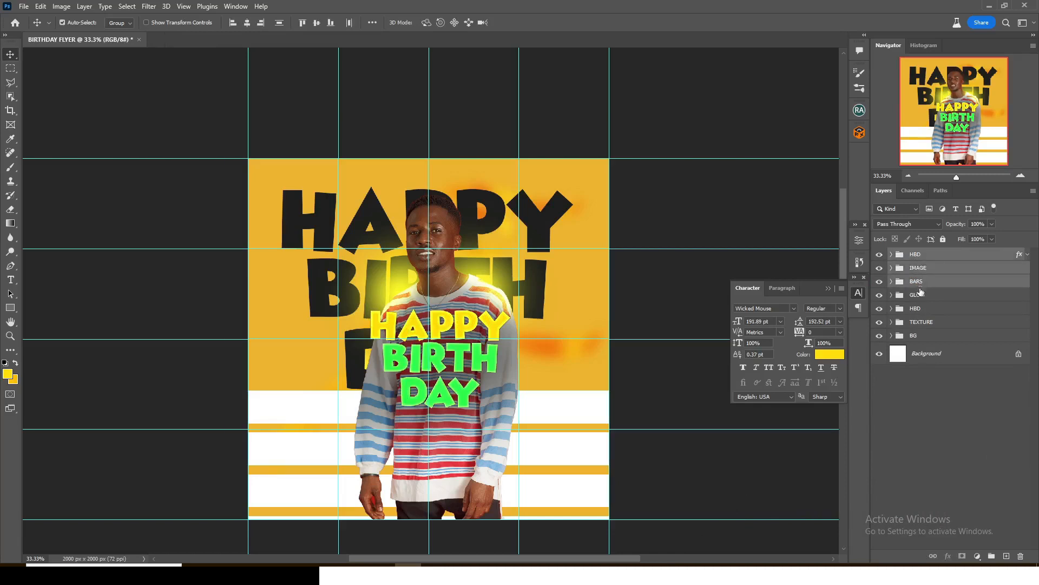
left_click(919, 297, "ctrl")
left_click(921, 308, "ctrl")
left_click(931, 268, "ctrl")
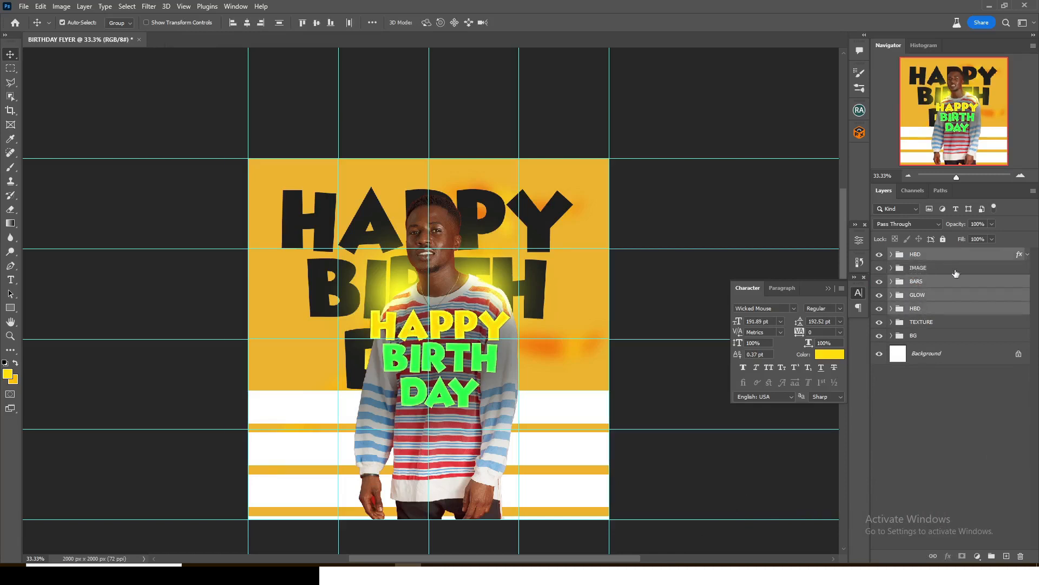
key("ctrl+t")
left_click_drag(748, 181, 604, 256)
key("Return")
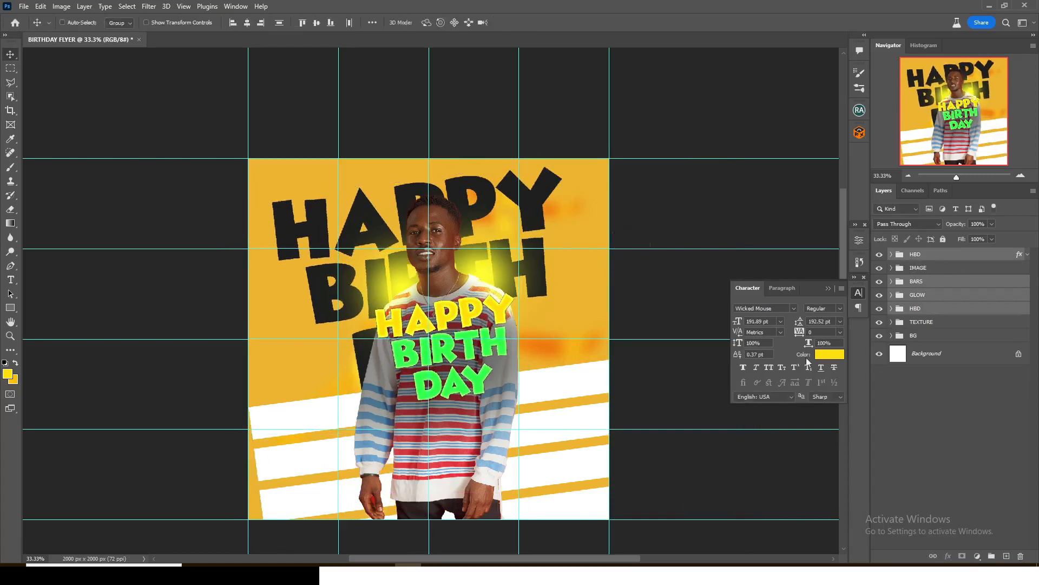
- Move the BARS group left and slightly down so the white bars span the flyer's full width
left_click(918, 281)
left_click_drag(570, 445, 517, 470)
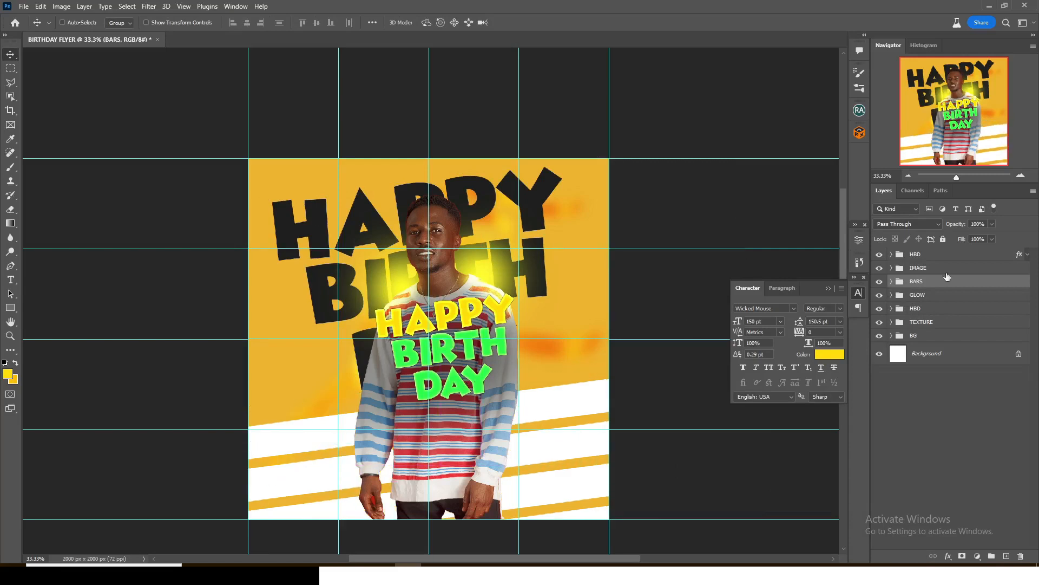
- Draw a circle about 1127 px in diameter over the man's torso with the Ellipse tool and fill it with black (#000000)
left_click(938, 255)
key("t")
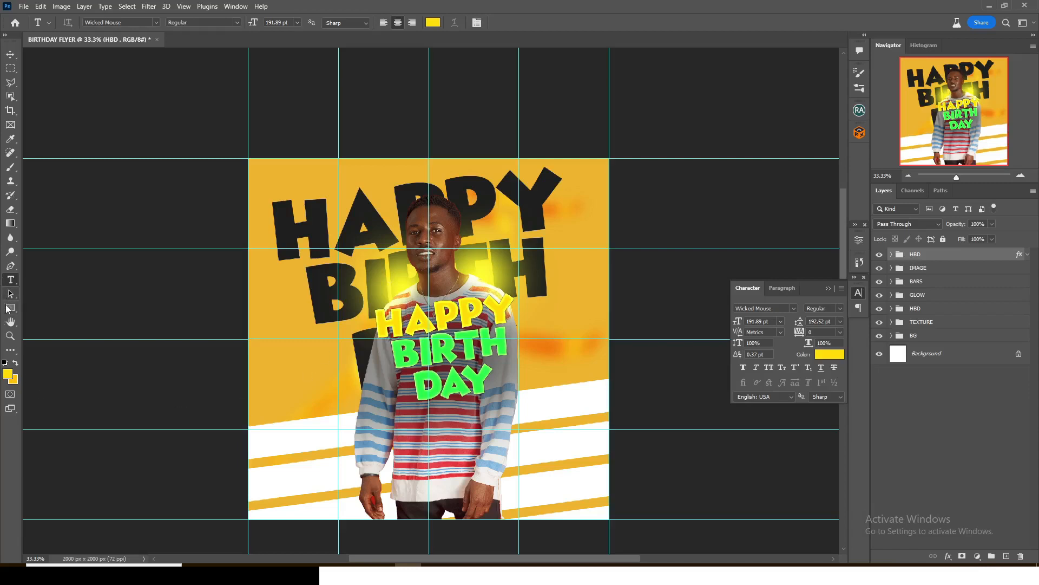
right_click(11, 308)
left_click(43, 319)
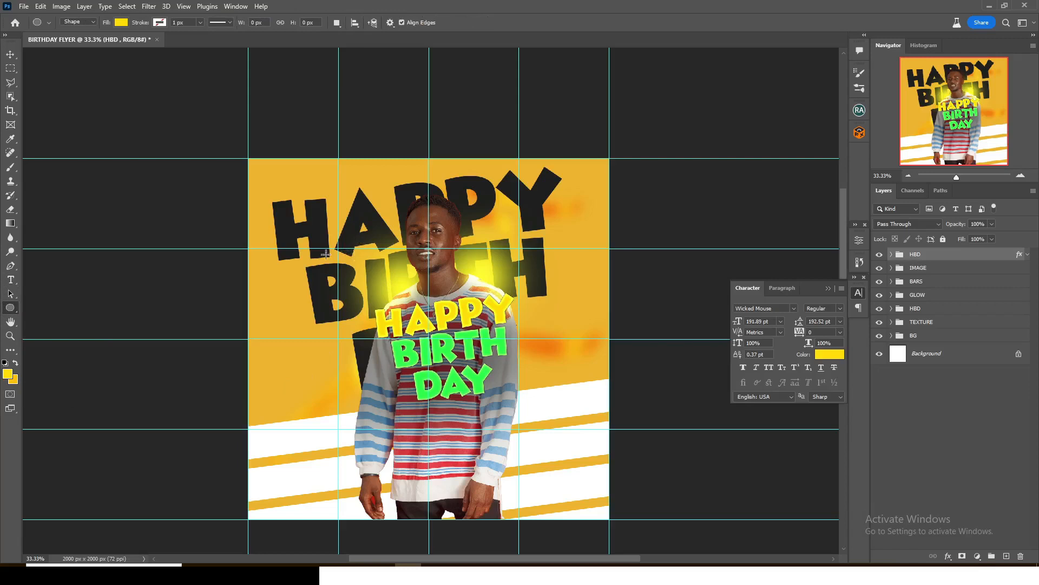
left_click_drag(294, 276, 497, 478)
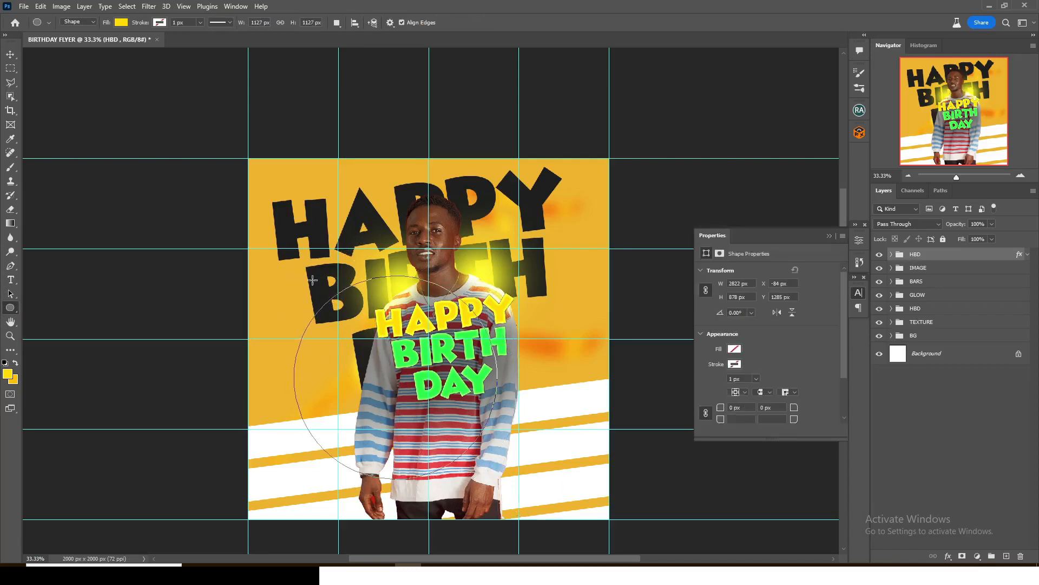
left_click(830, 237)
double_click(899, 261)
left_click_drag(752, 392, 705, 420)
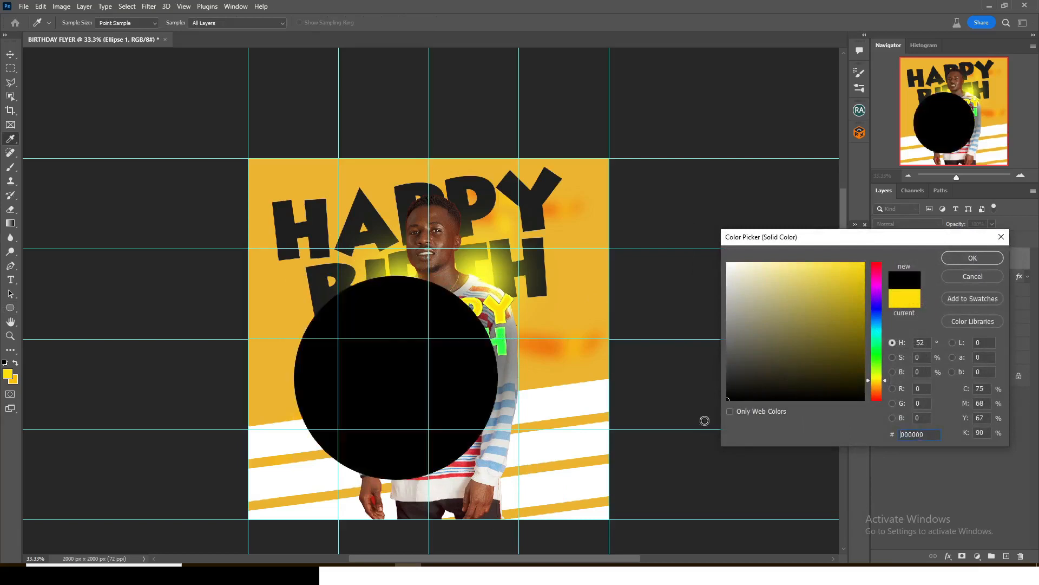
key("Return")
- Place the black circle's layer between the IMAGE and BARS groups and shift the circle behind the man's torso
mouse_move(923, 265)
left_mouse_down()
mouse_move(917, 336)
mouse_move(920, 286)
left_mouse_up()
key("v")
left_click_drag(355, 322, 428, 329)
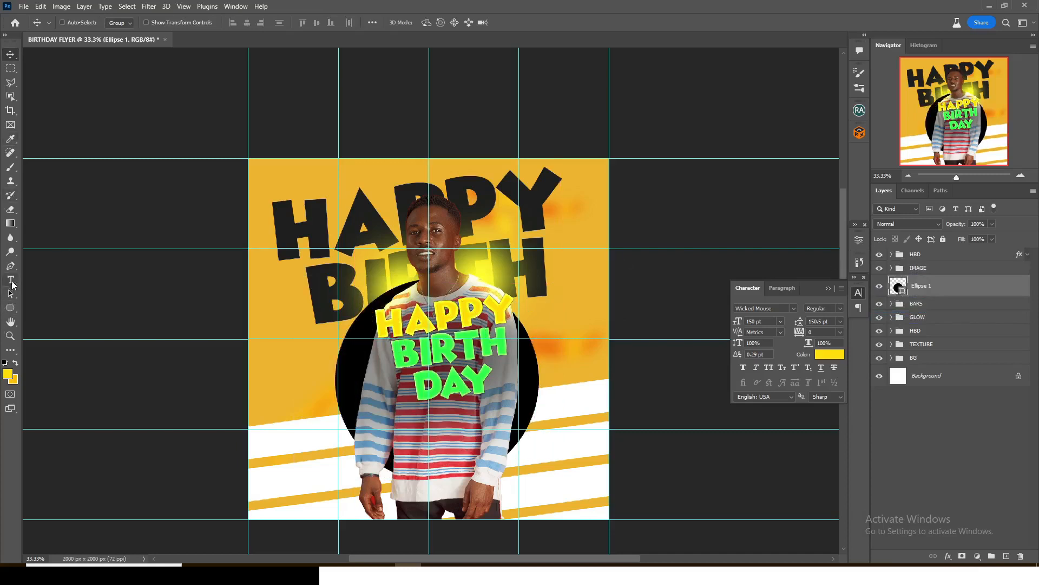
- Start path text on the circle's outline and paste in the repeated celebrant's name line copied from the Notepad file
left_click(11, 282)
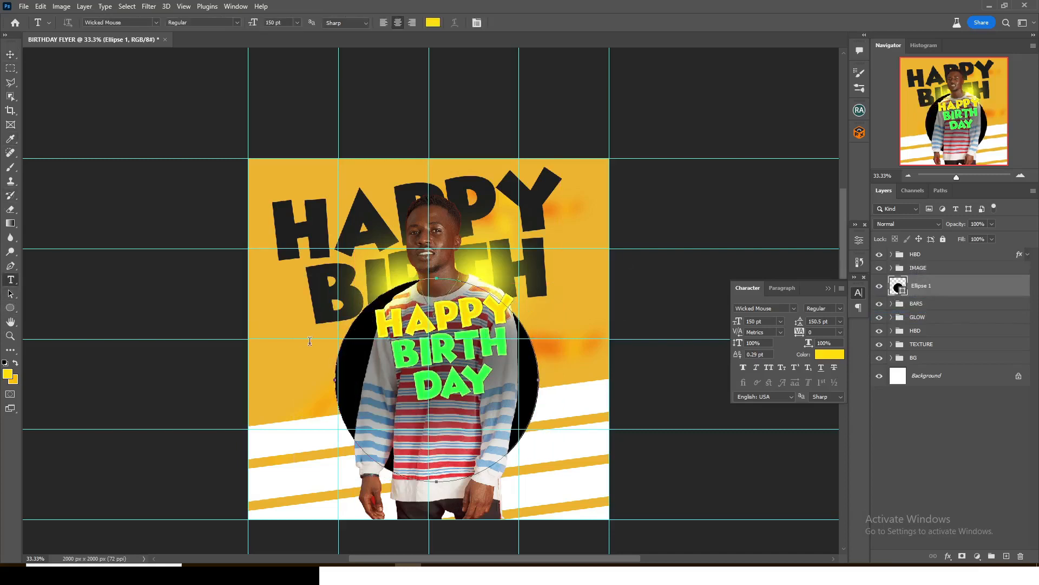
left_click(336, 384)
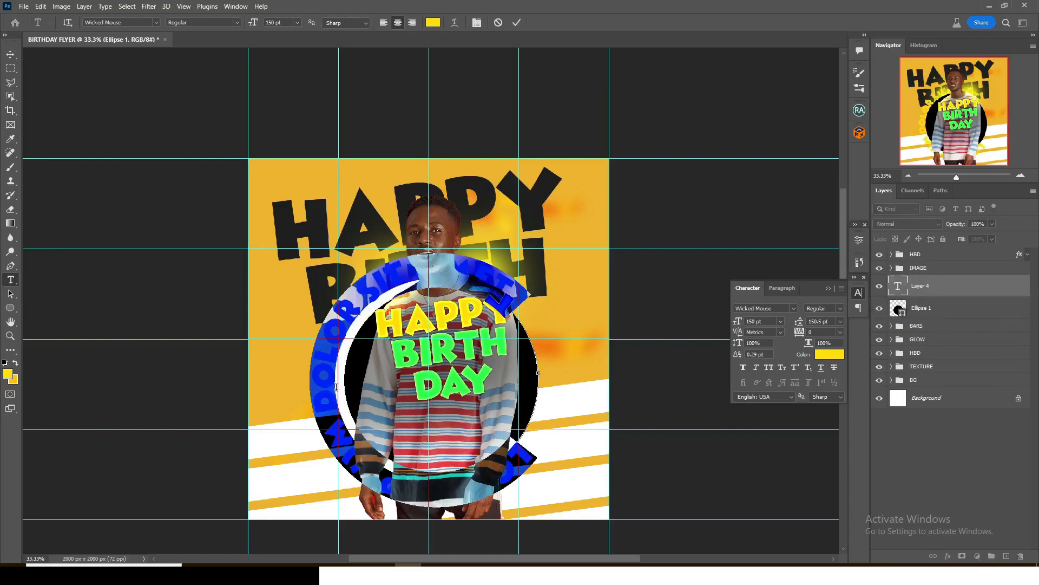
key("alt+Tab")
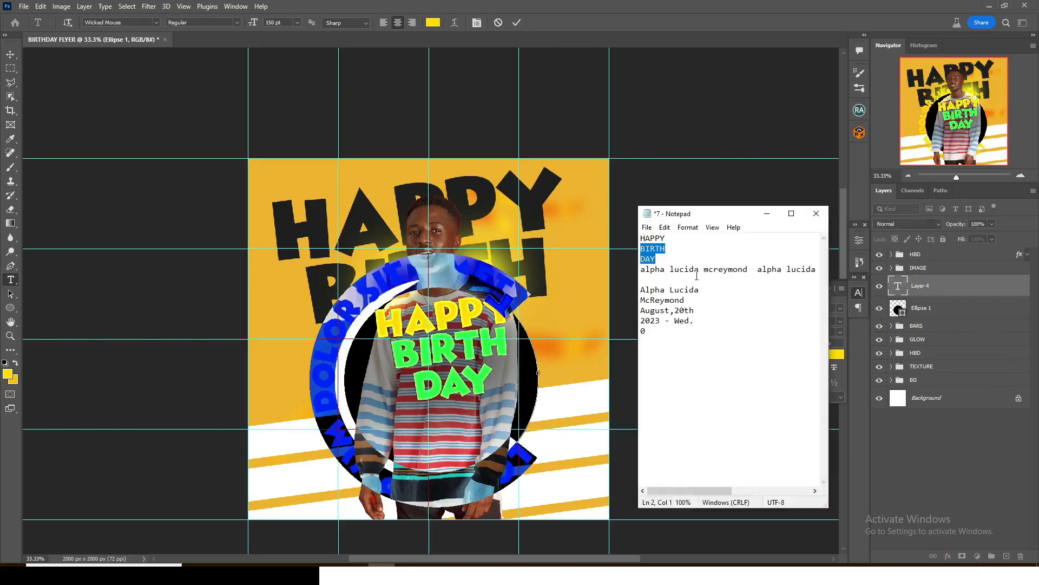
triple_click(642, 269)
key("alt+Tab")
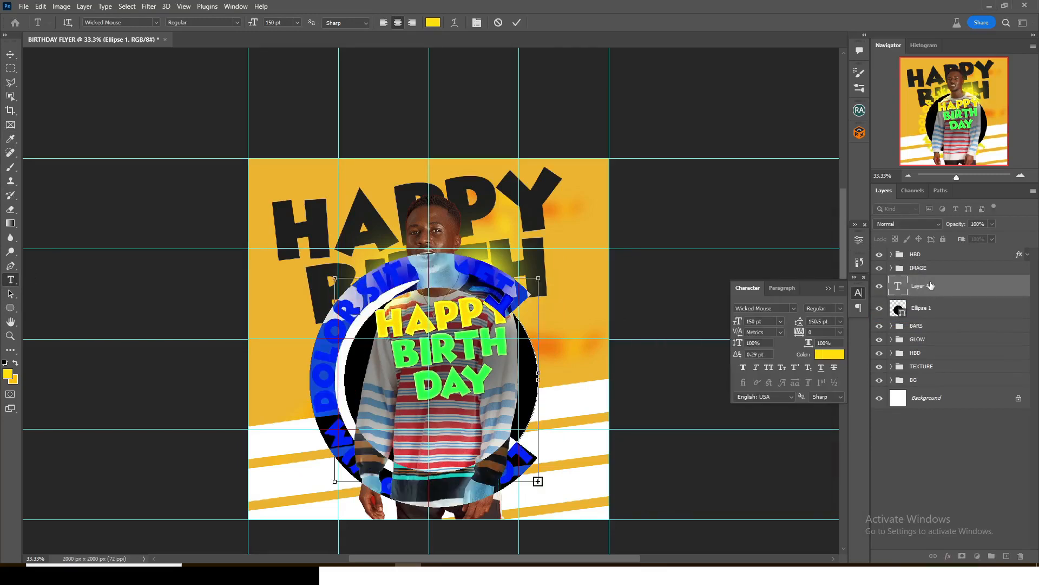
key("ctrl+v")
key("ctrl+Return")
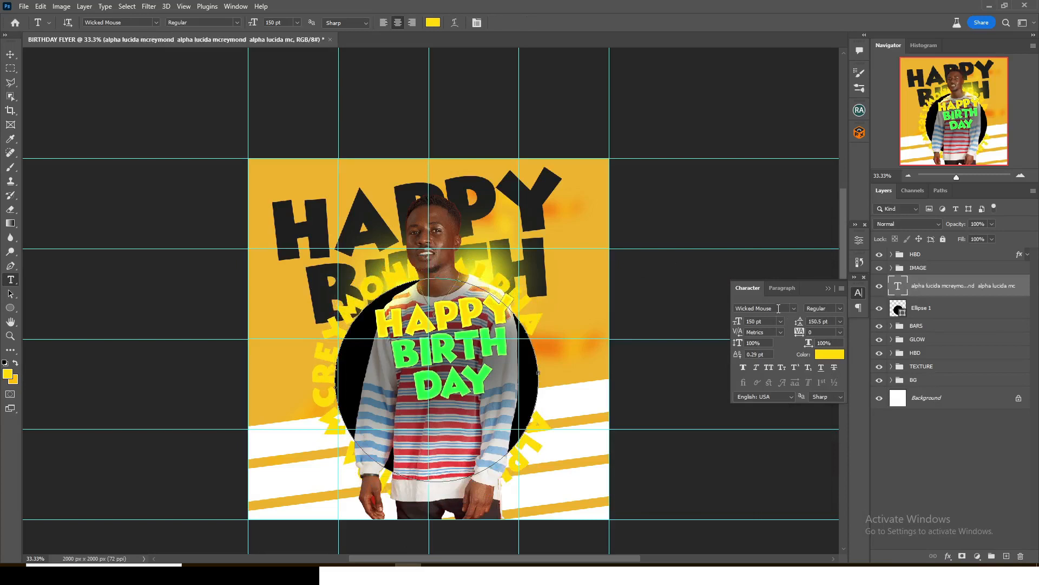
- Set the circular name text to Franklin Gothic Book Regular in all caps
left_click(779, 308)
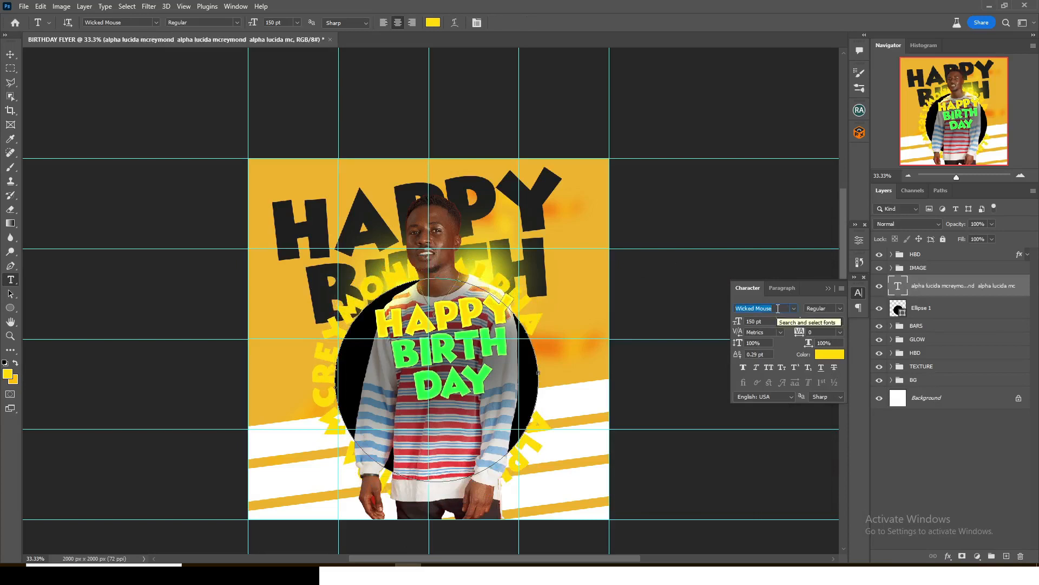
type("FRAN")
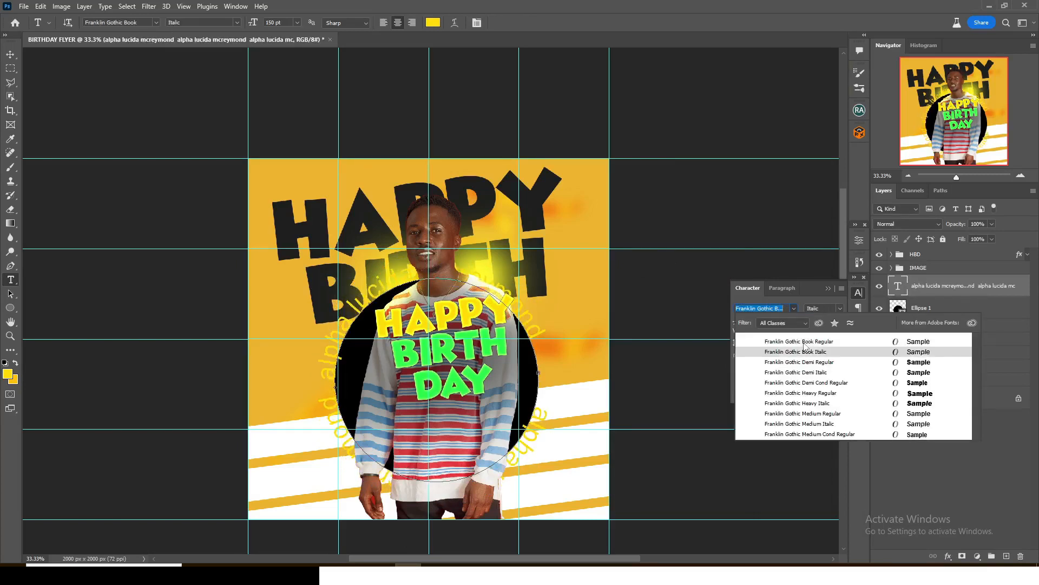
left_click(804, 342)
left_click(768, 367)
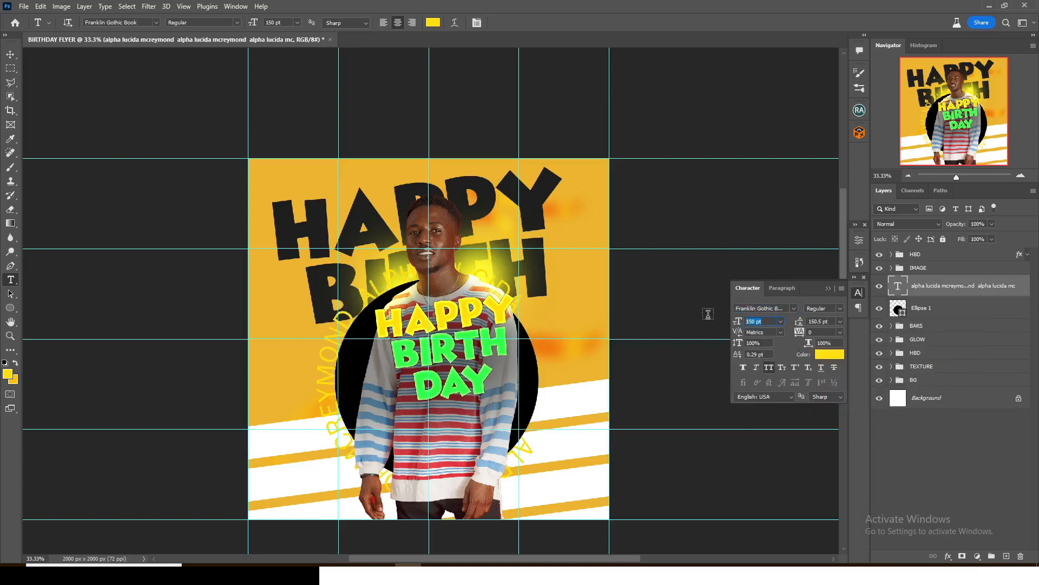
- Set the circular name text's size to 105 pt and its colour to white
type("120")
key("Return")
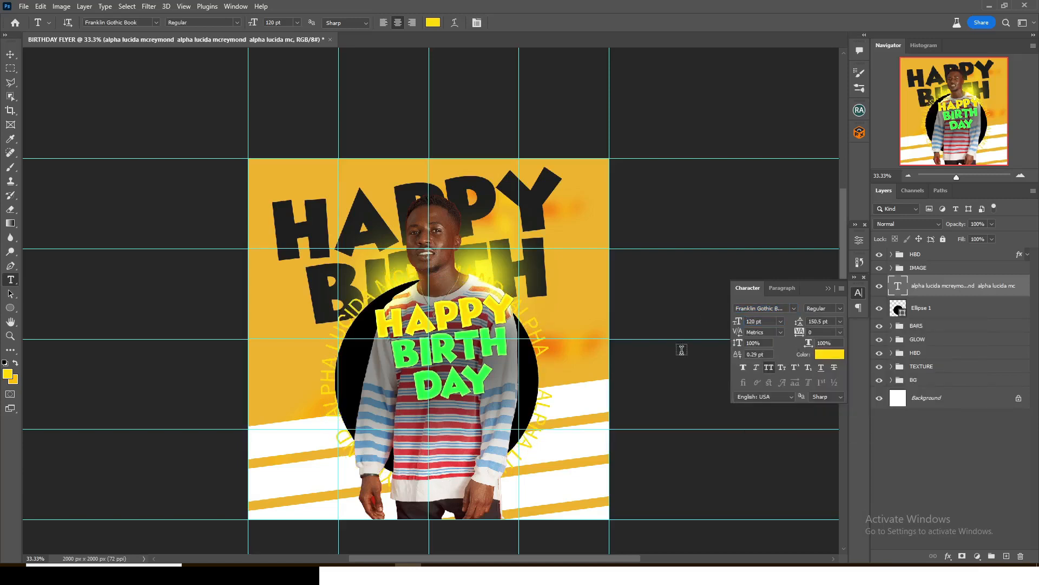
left_click_drag(759, 321, 706, 310)
type("10")
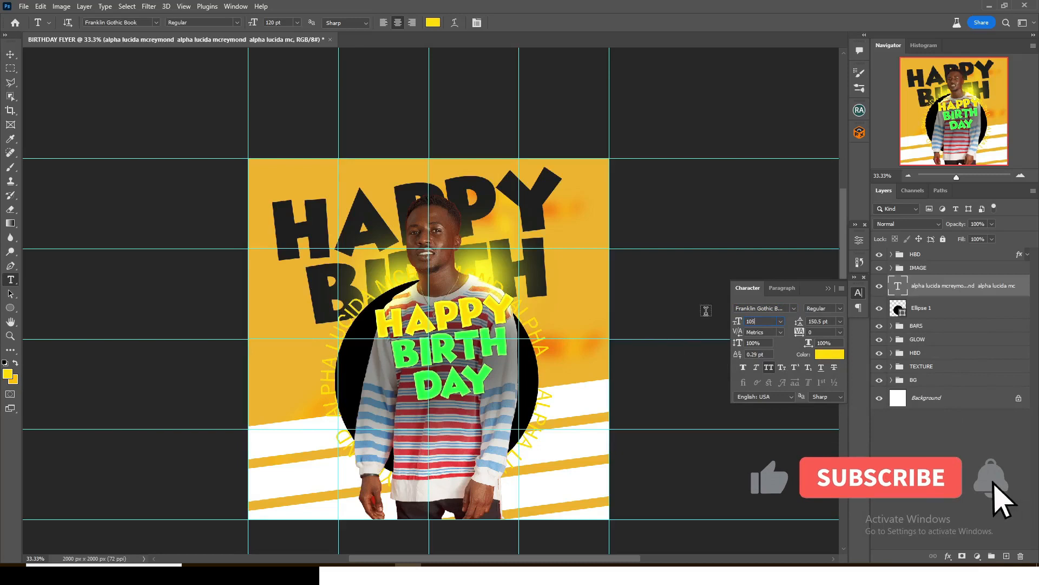
type("5")
key("Return")
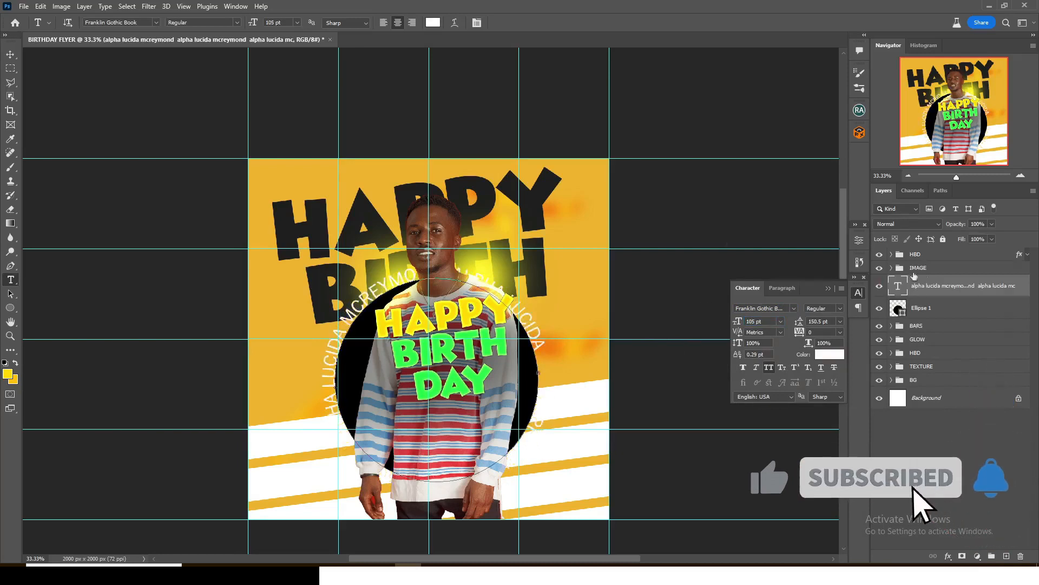
- Delete the black circle's layer and rotate the circular name text clockwise around the man
left_click(922, 314)
key("Delete")
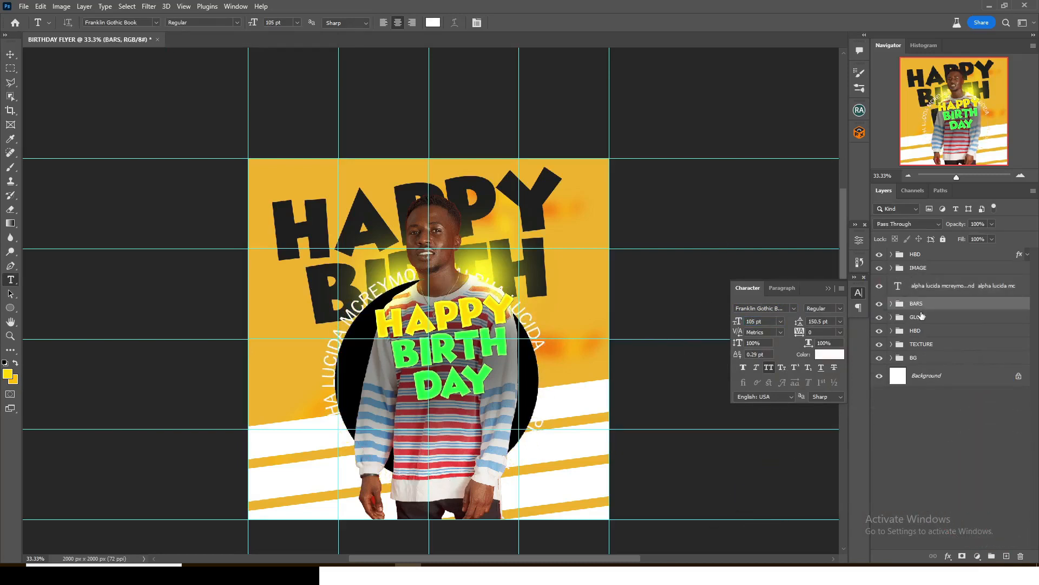
left_click(938, 291)
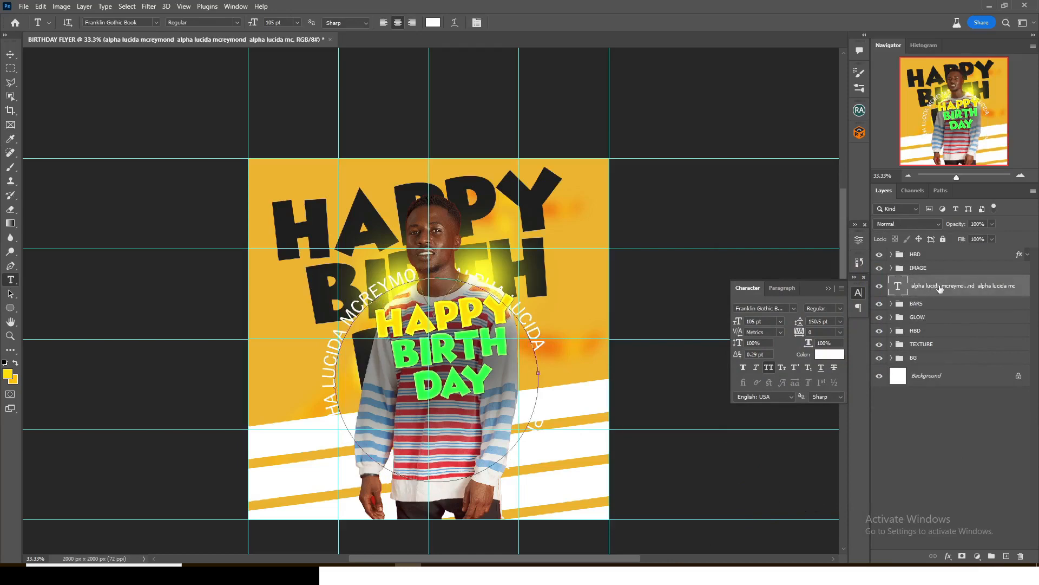
key("ctrl+t")
left_click_drag(559, 255, 583, 349)
key("Return")
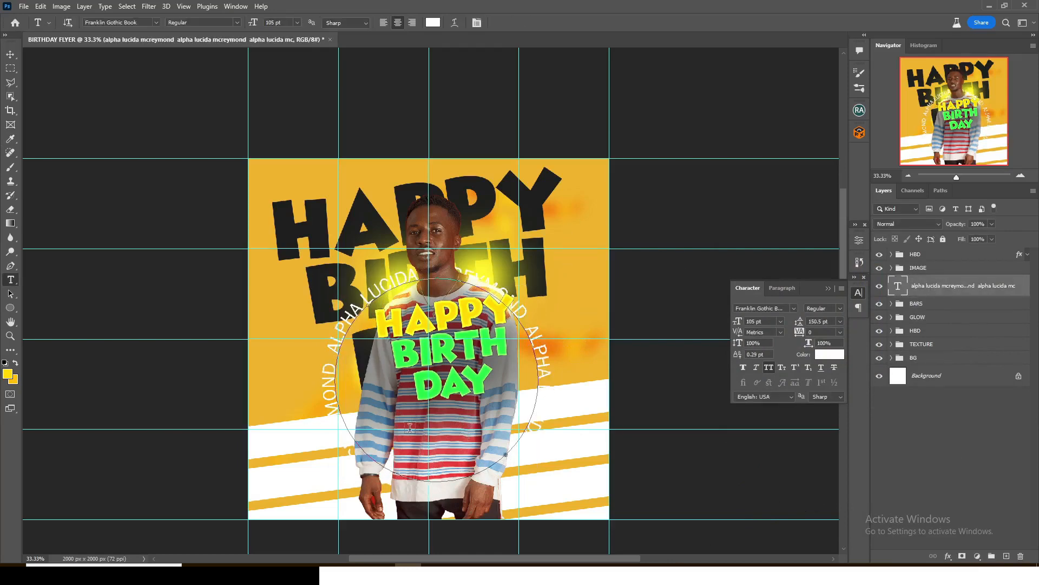
- Group the circular name text, name the group "round name" and collapse it
key("ctrl+g")
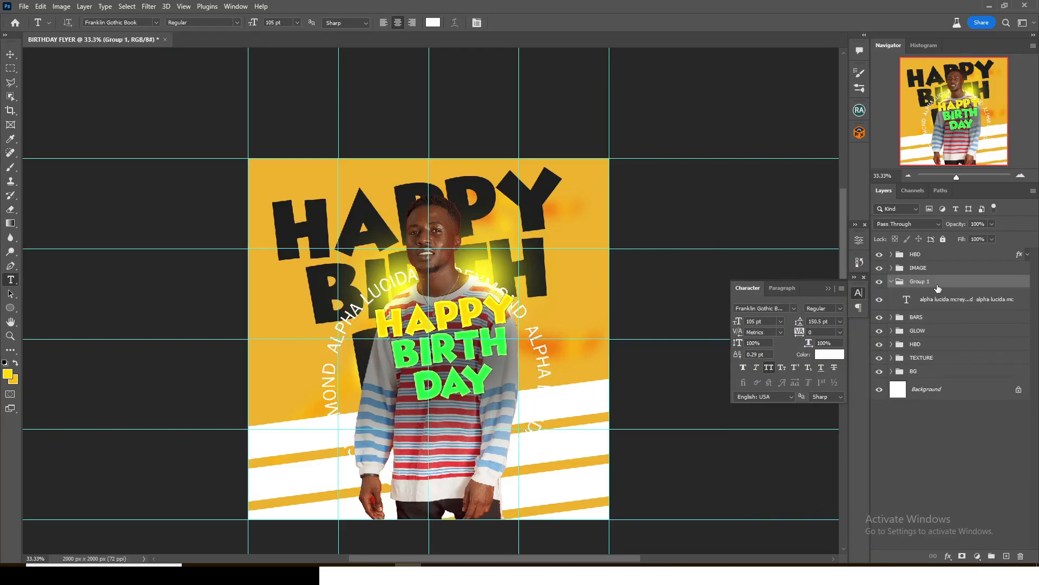
double_click(914, 282)
key("Return")
left_click(892, 282)
- Add a 2 px black outside stroke to the round name group
double_click(1016, 285)
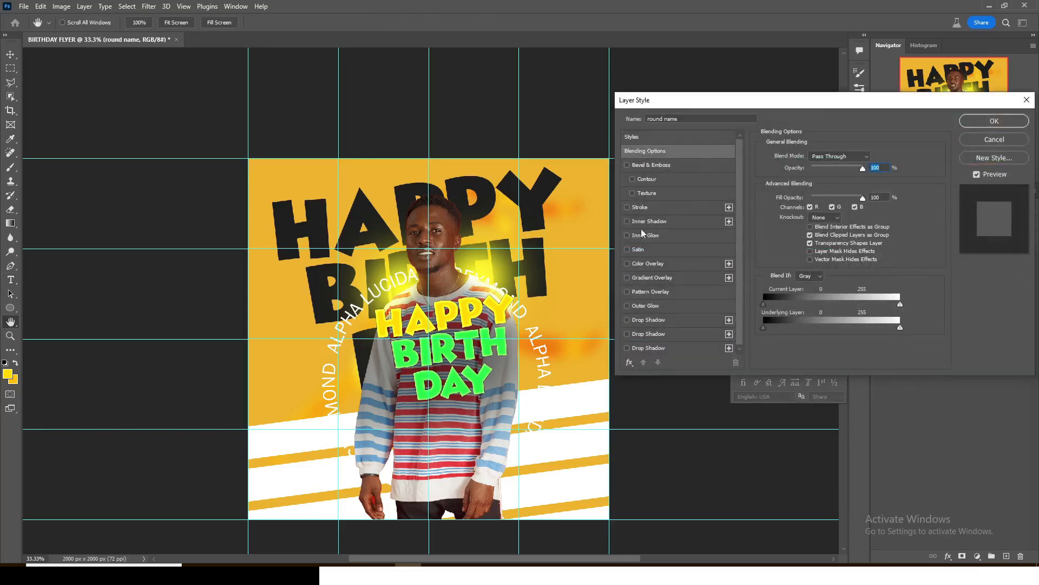
left_click(640, 206)
double_click(863, 156)
type("2")
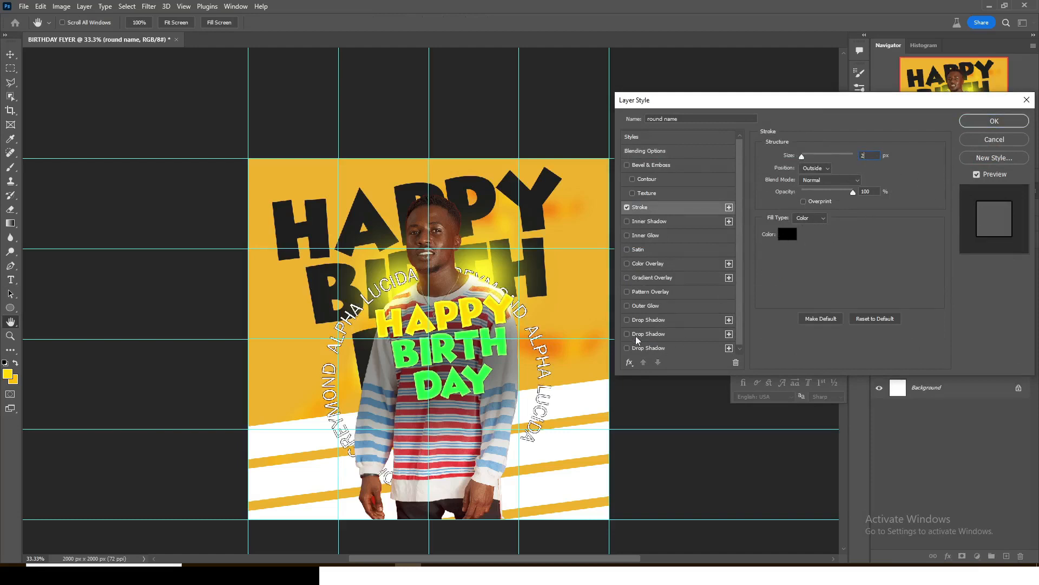
- Add a black drop shadow to the round name group with distance 2 px, spread 10% and size 9 px
left_click(645, 319)
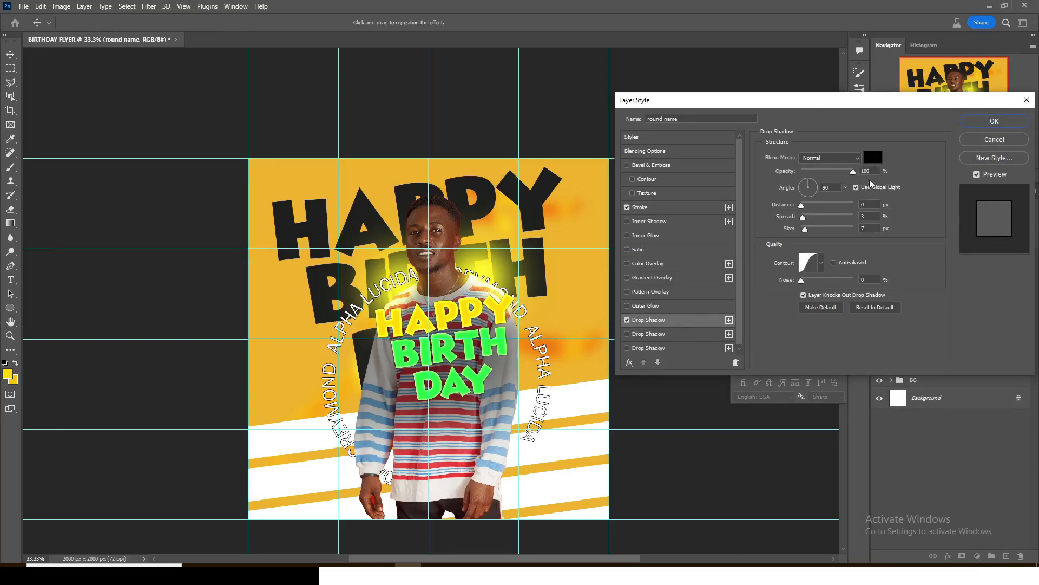
key("Tab")
type("10")
key("Tab")
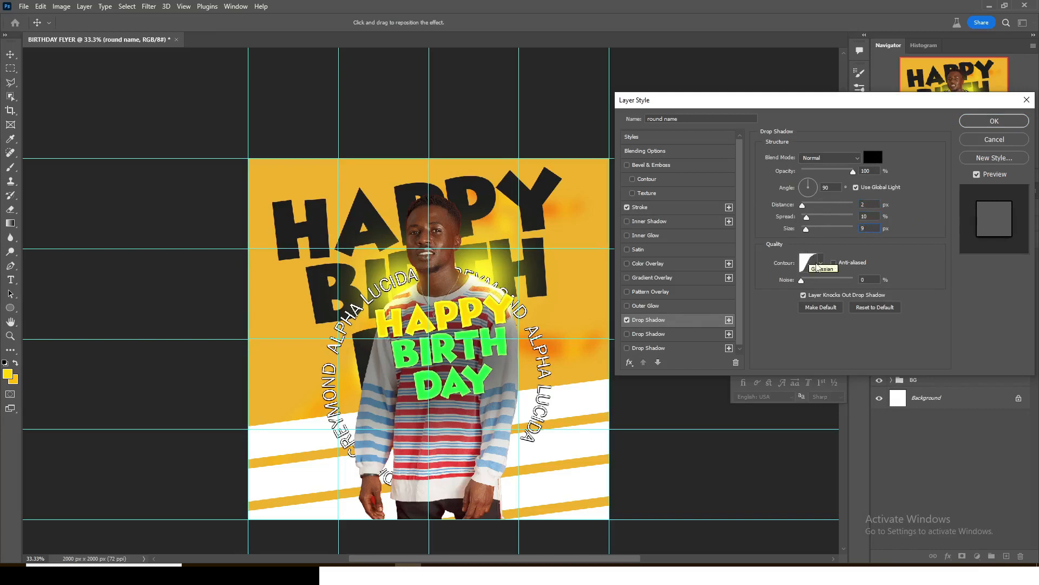
left_click(994, 123)
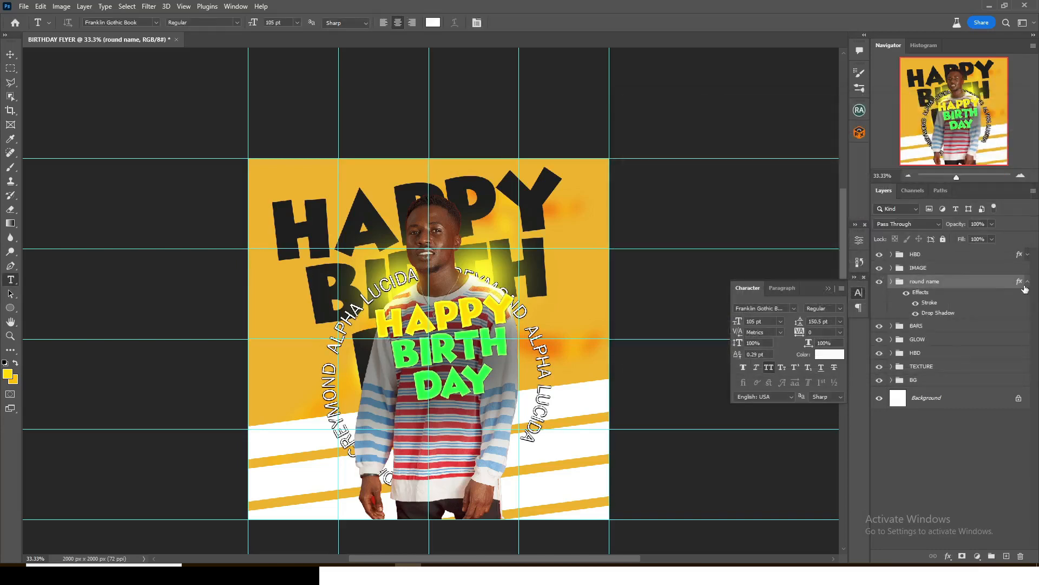
- Move the round name group below BARS in the layer order and rotate it slightly clockwise
left_click_drag(942, 287, 942, 299)
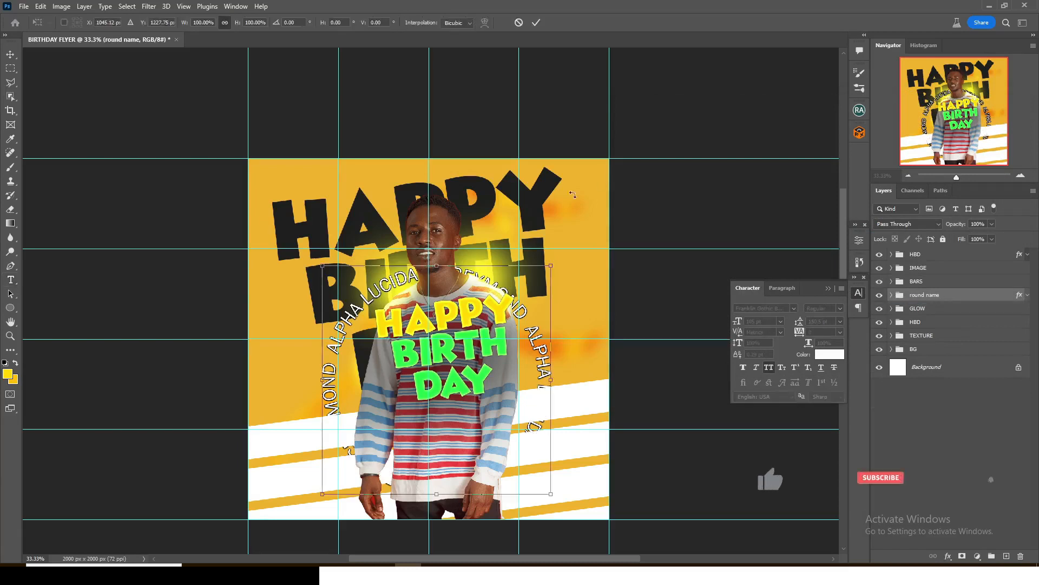
key("ctrl+semicolon")
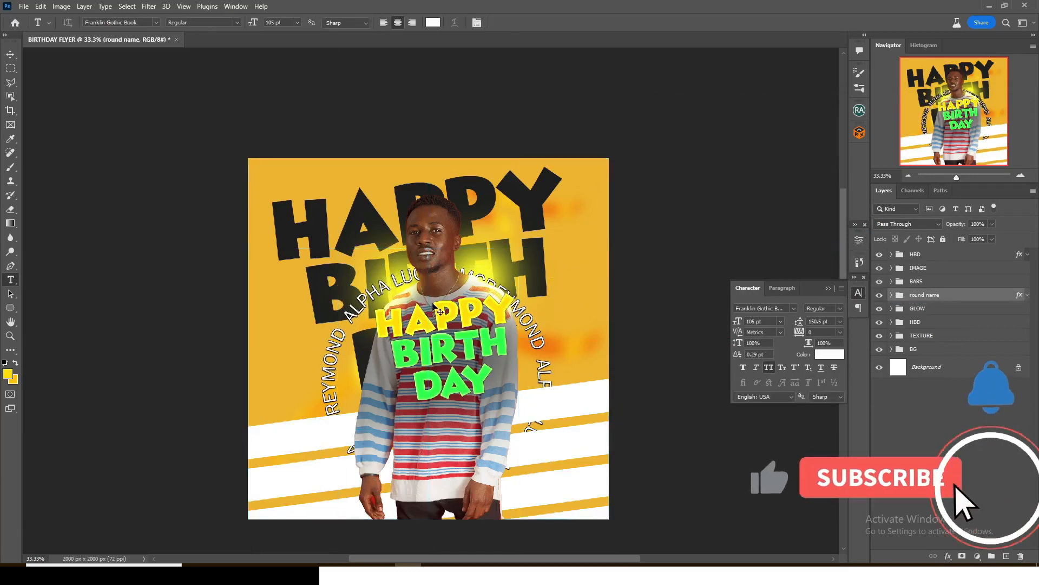
- Shift the IMAGE and top HBD groups slightly left, and move the round name group up behind the man's head
left_click(931, 266)
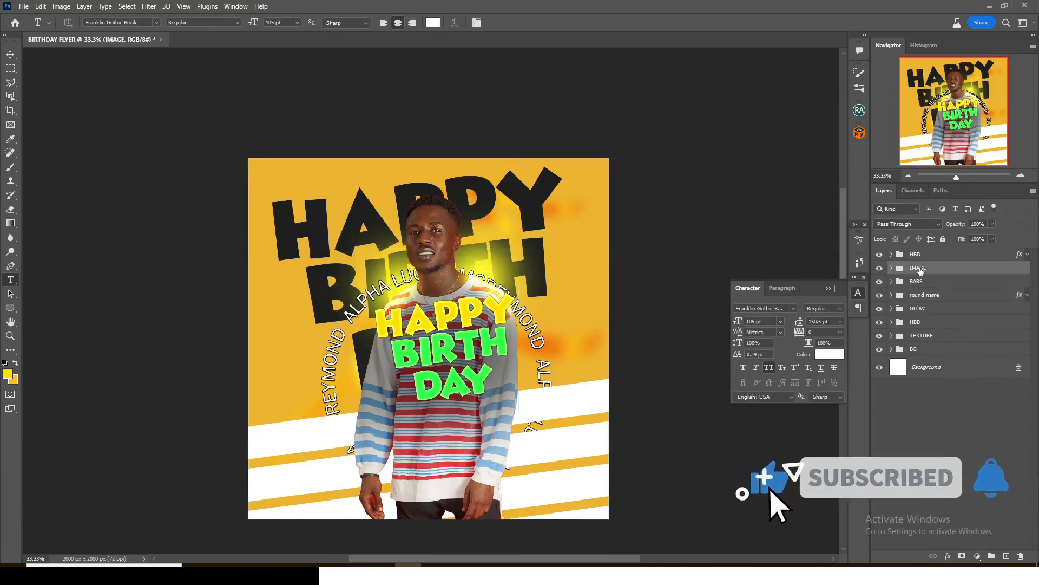
left_click(931, 259, "shift")
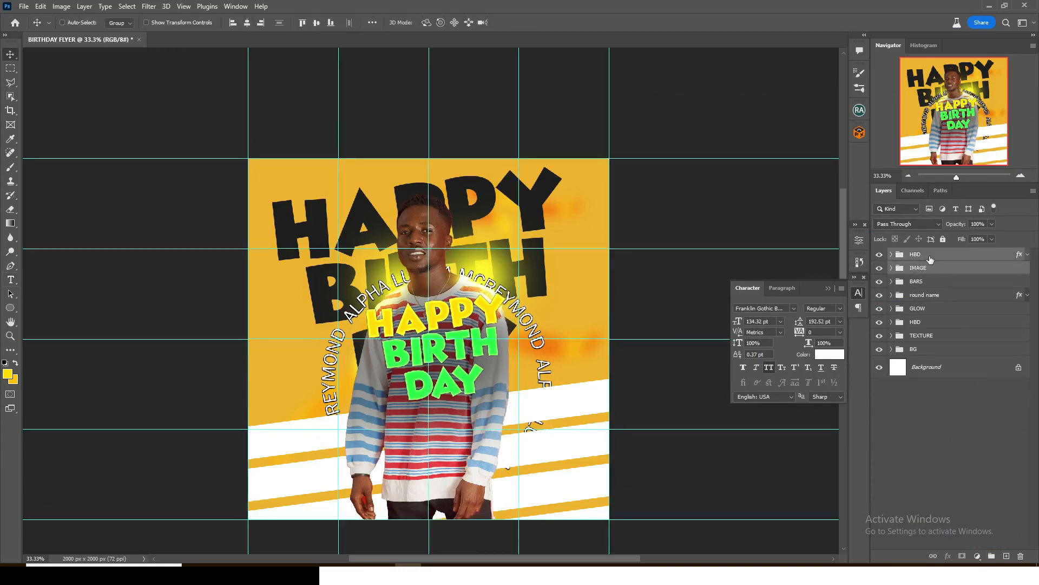
left_click(528, 334, "ctrl")
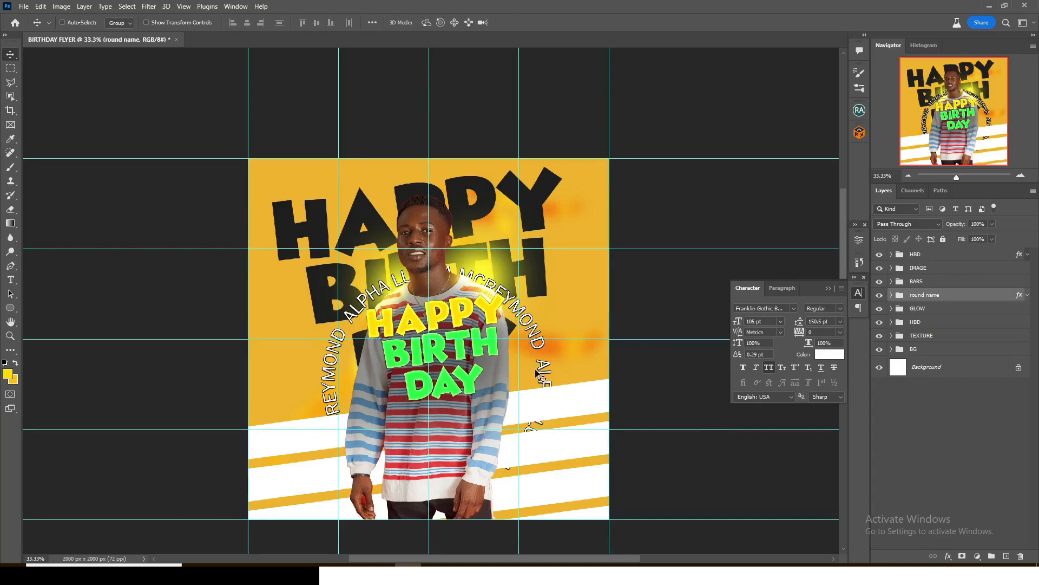
left_click_drag(537, 369, 539, 332)
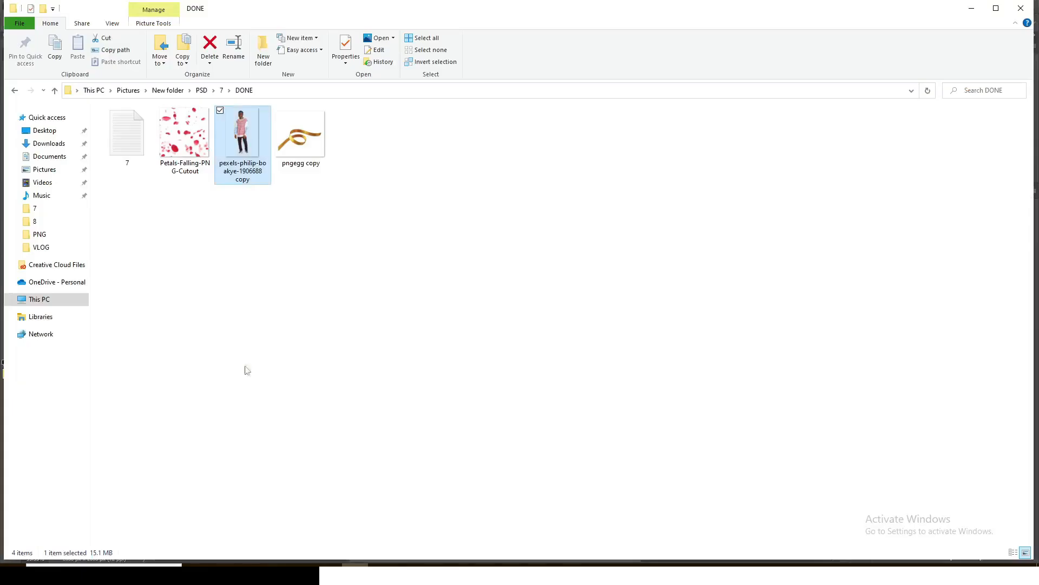
- Place Petals-Falling-PNG-Cutout from the DONE folder, enlarge it to cover the whole flyer and move its layer to the top
left_click_drag(179, 138, 409, 340)
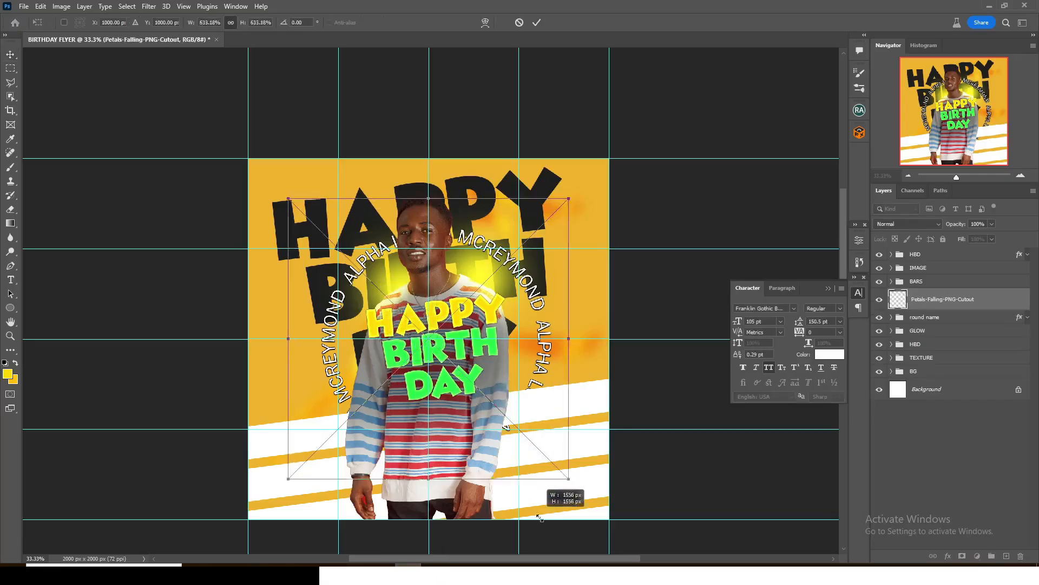
key("Return")
left_click_drag(920, 299, 923, 254)
key("ctrl+z")
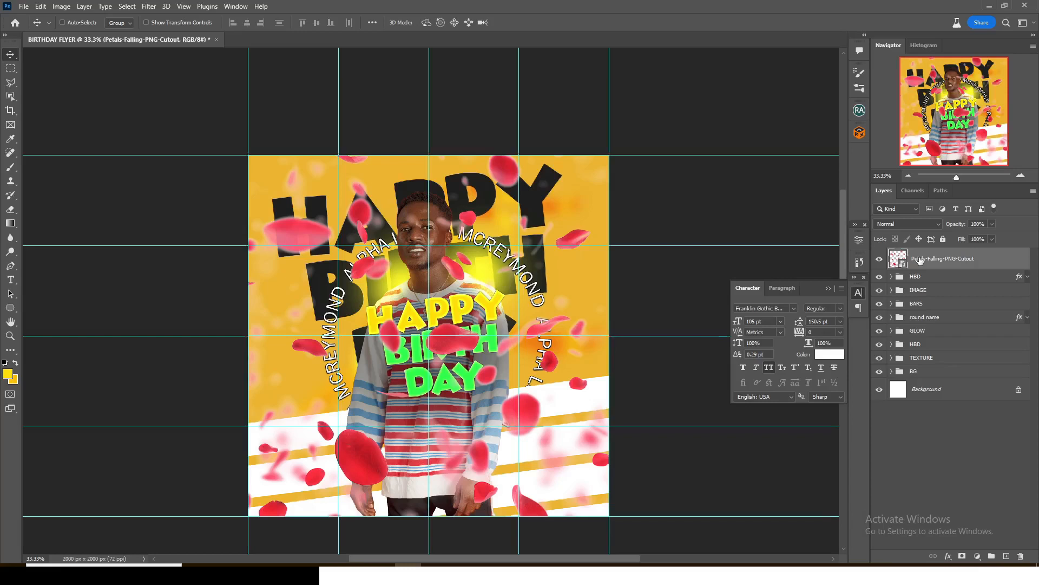
- Set the petals layer's blend mode to Divide and add a layer mask to it
left_click(901, 224)
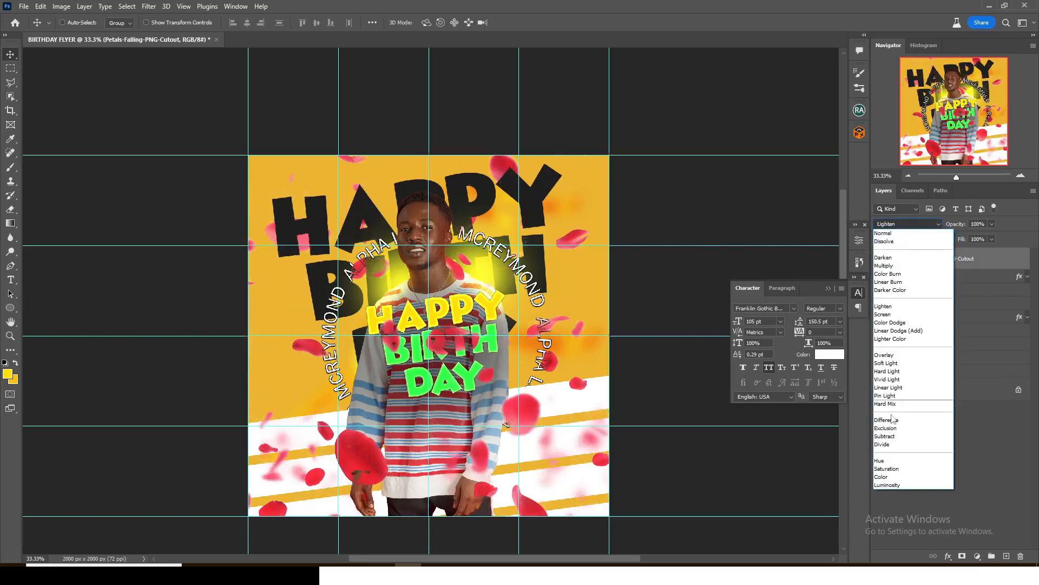
left_click(882, 444)
left_click(961, 556)
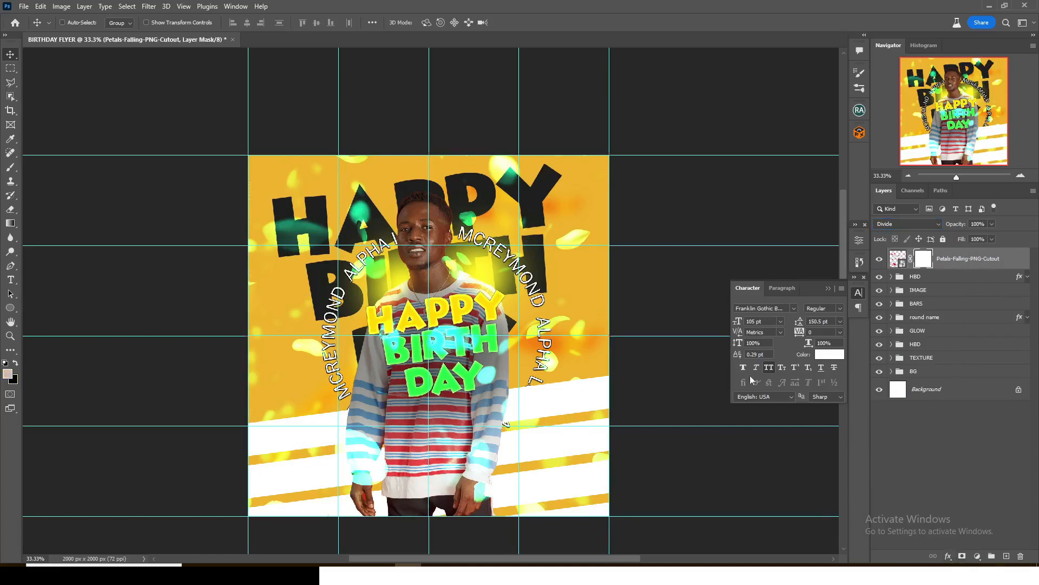
- Paint on the petals mask with a soft black brush to hide the petals over the man and the chest lettering
key("b")
right_click(479, 313)
key("Return")
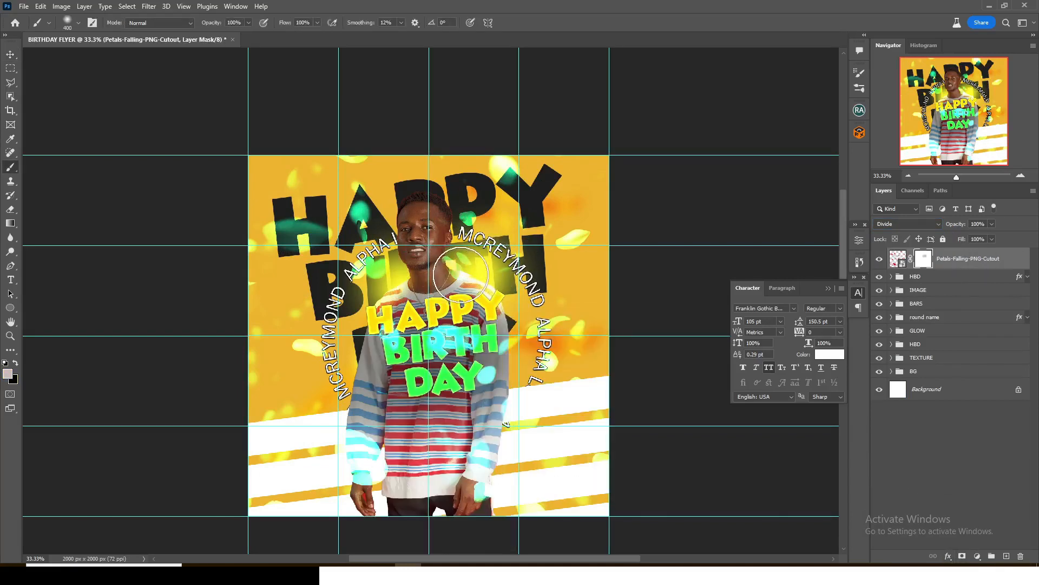
left_click(249, 23)
left_click(372, 5)
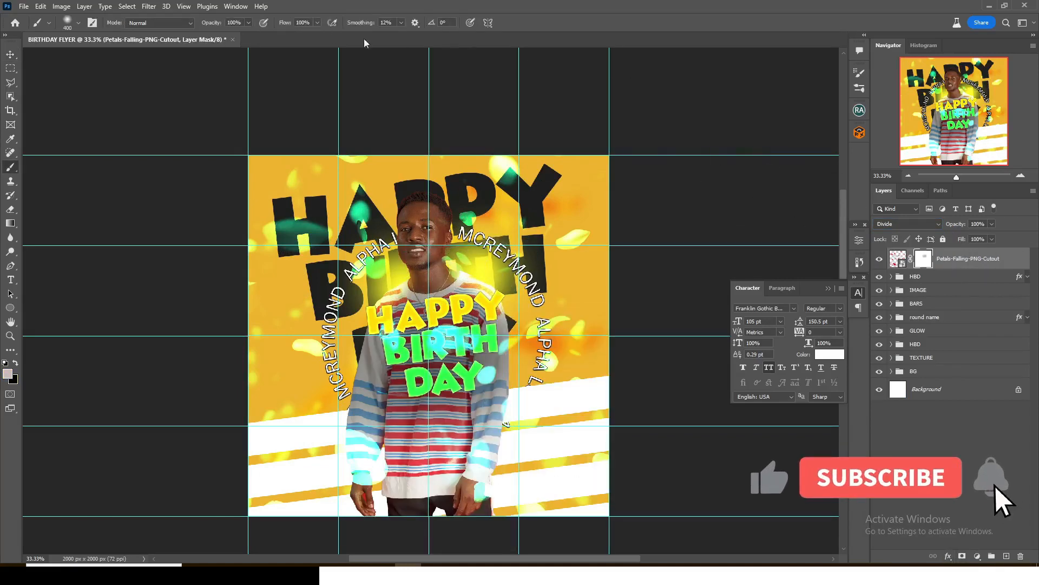
left_click(15, 364)
left_click(8, 373)
key("Return")
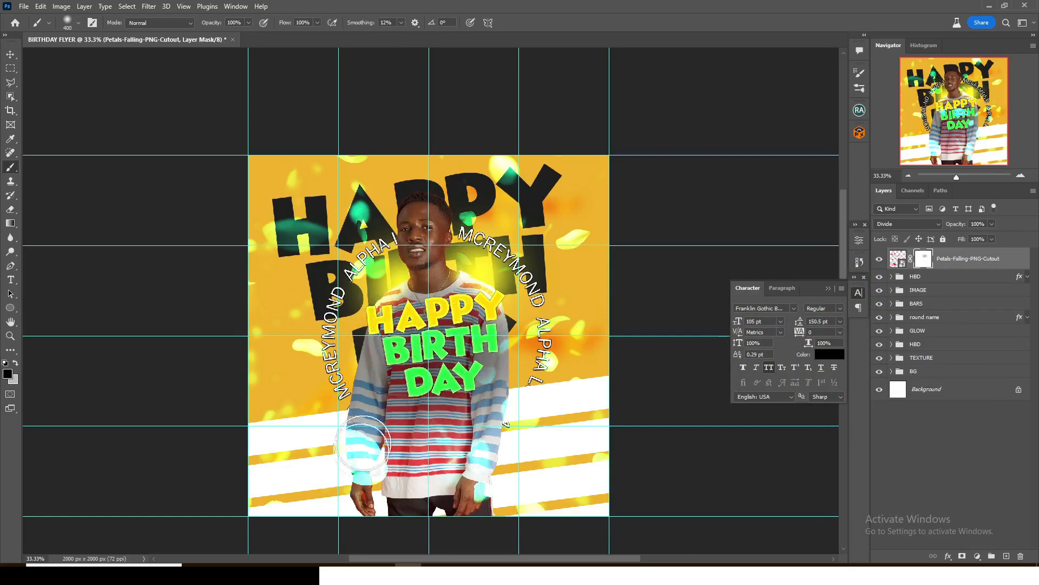
mouse_move(363, 445)
left_mouse_down()
mouse_move(384, 460)
mouse_move(482, 472)
mouse_move(472, 491)
mouse_move(497, 413)
mouse_move(469, 337)
mouse_move(475, 346)
mouse_move(450, 329)
left_mouse_up()
right_click(470, 268)
left_click(471, 267)
key("bracketleft")
mouse_move(470, 272)
left_mouse_down()
mouse_move(494, 299)
mouse_move(459, 325)
left_mouse_up()
- Put the petals layer into its own group named FLOWERS
left_click(960, 265)
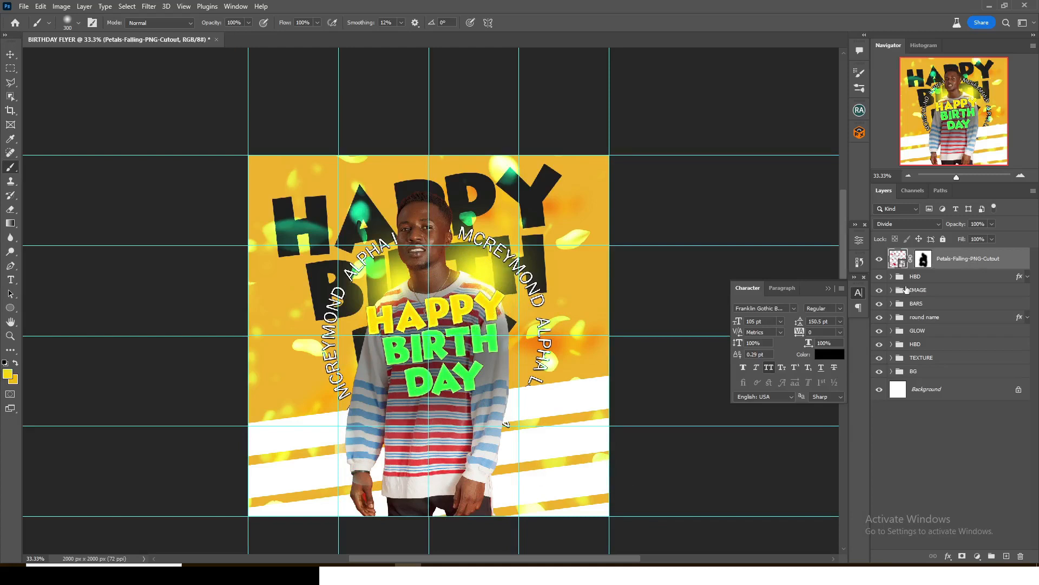
key("ctrl+g")
double_click(919, 254)
type("FLO")
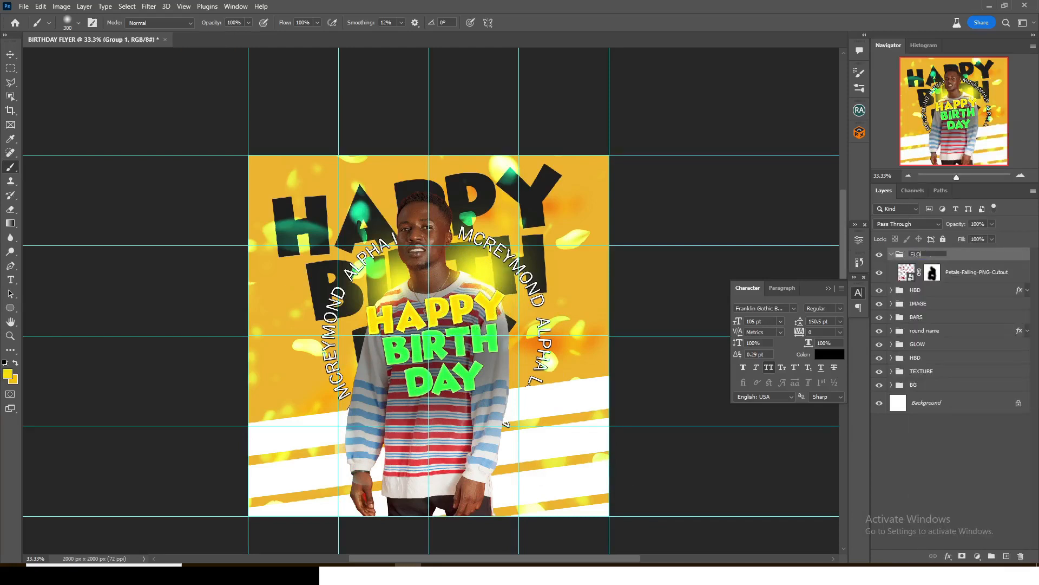
type("WER")
type("S")
- Apply a Gaussian Blur with a radius of 10 pixels to the petals layer, collapse the FLOWERS group and hide the guides
left_click(960, 272)
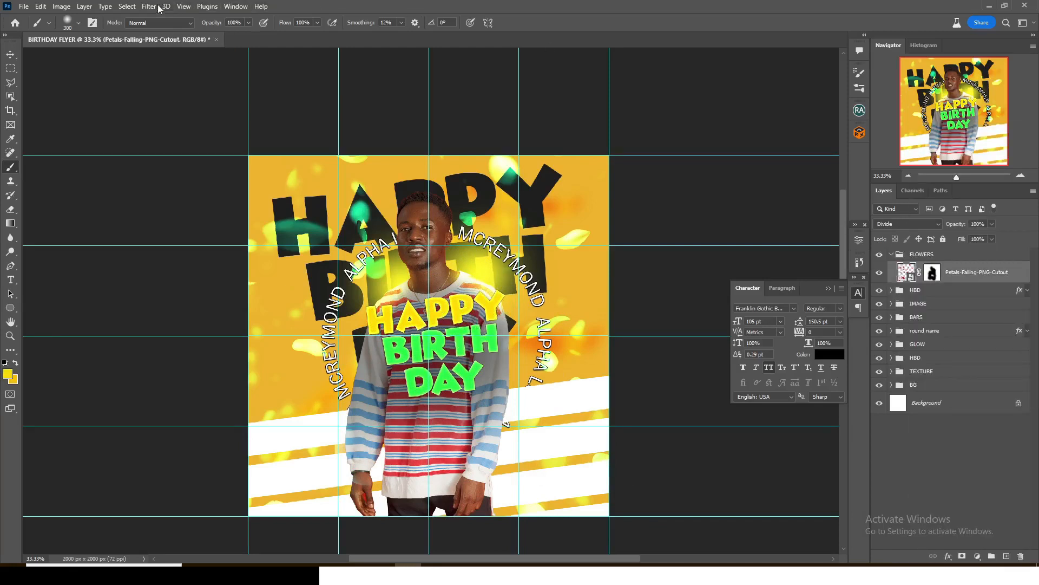
left_click(158, 8)
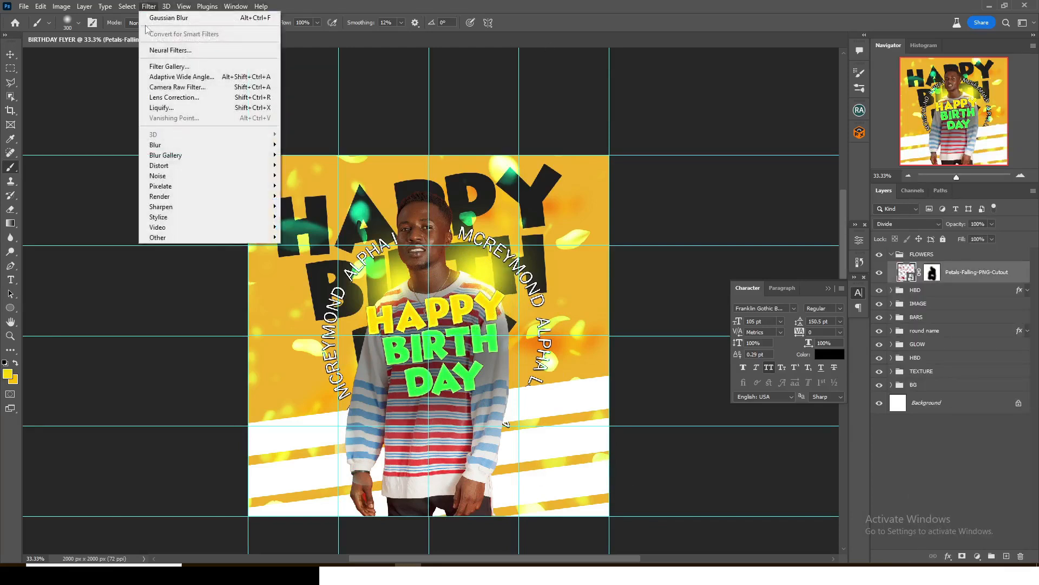
mouse_move(158, 145)
left_click(302, 190)
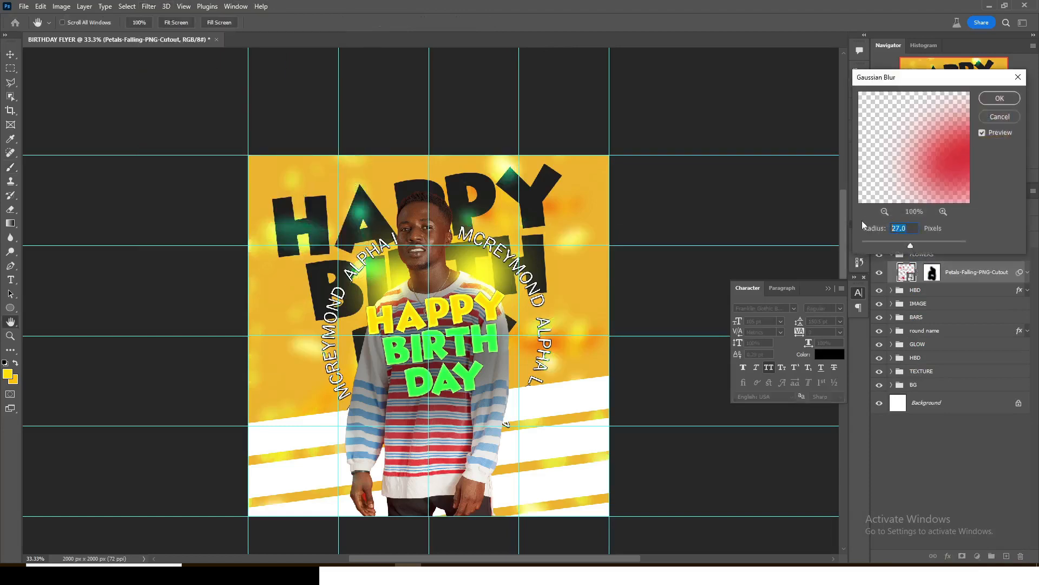
type("10")
left_click(993, 101)
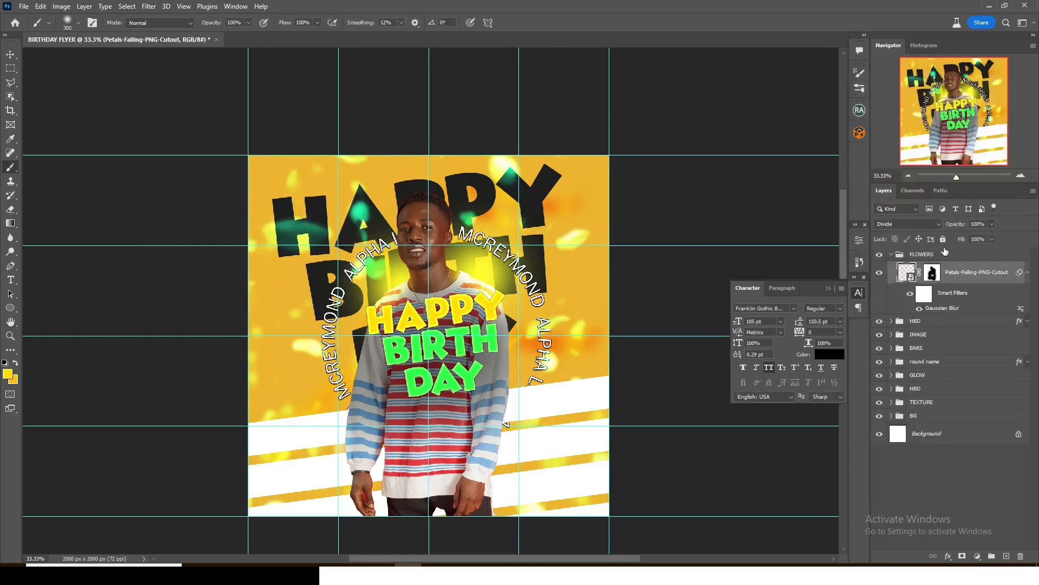
left_click(891, 254)
key("ctrl+semicolon")
- Duplicate the lower HBD group and move the copy to the top of the layer order
left_click(915, 336)
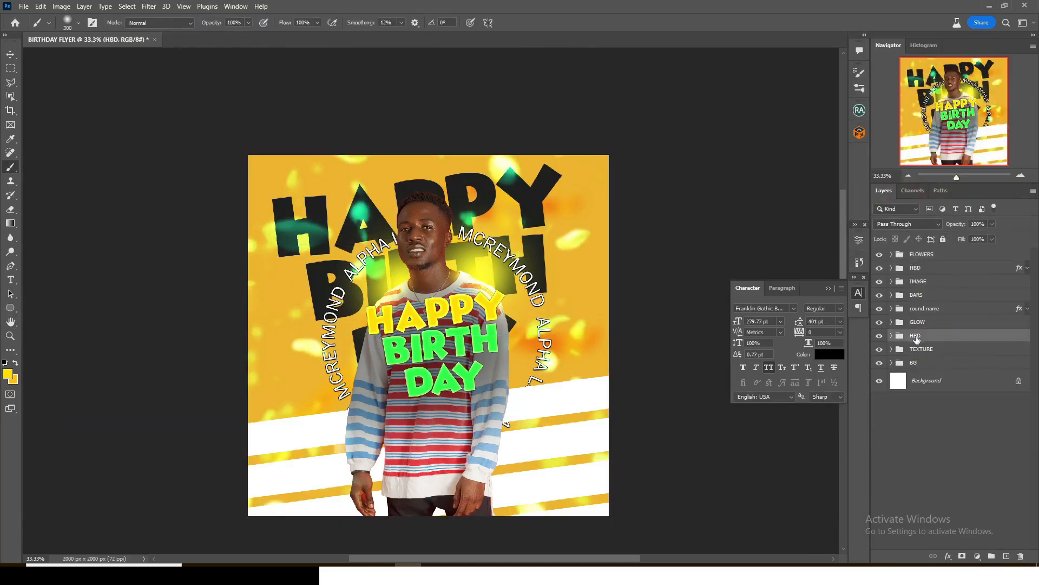
key("ctrl+j")
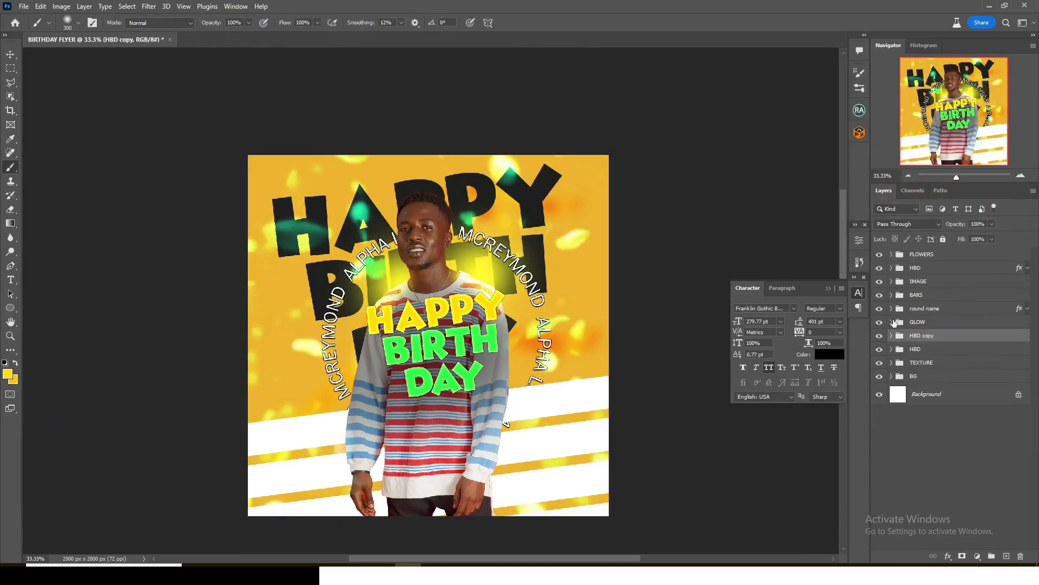
left_click_drag(919, 338, 920, 251)
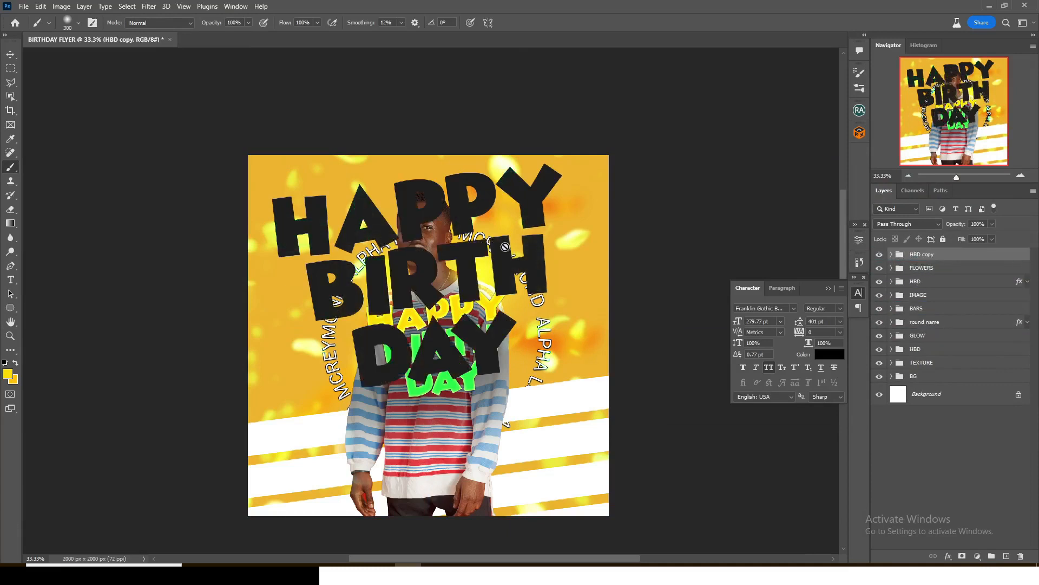
- Move the HBD copy down to the flyer's bottom edge and enlarge it to about 118.6%, leaving HAPPY partly cropped
key("v")
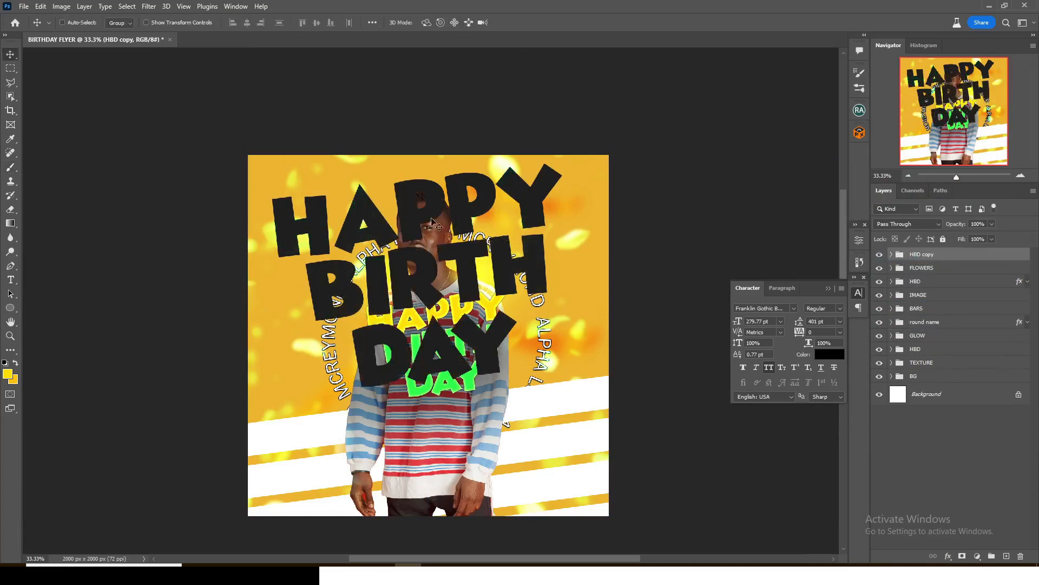
mouse_move(423, 212)
left_mouse_down()
mouse_move(423, 337)
mouse_move(464, 494)
mouse_move(441, 460)
left_mouse_up()
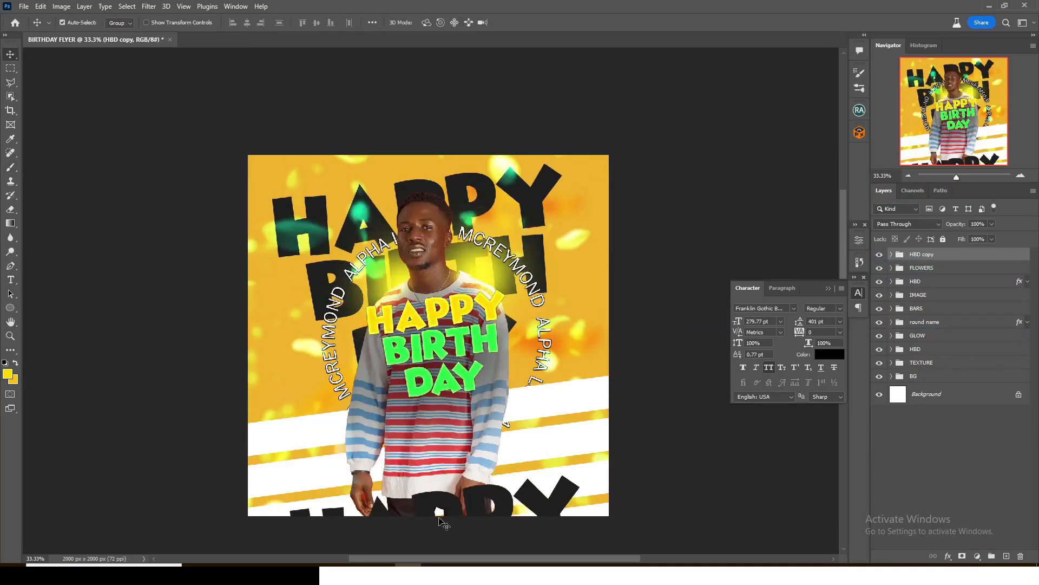
key("ctrl+t")
left_click_drag(593, 469, 614, 446)
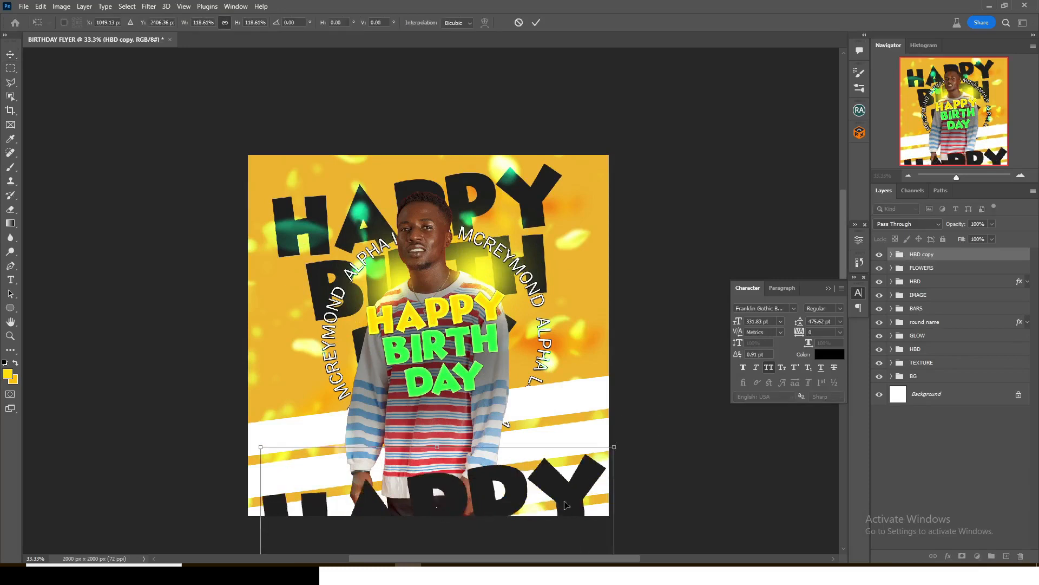
left_click_drag(565, 500, 509, 521)
key("Return")
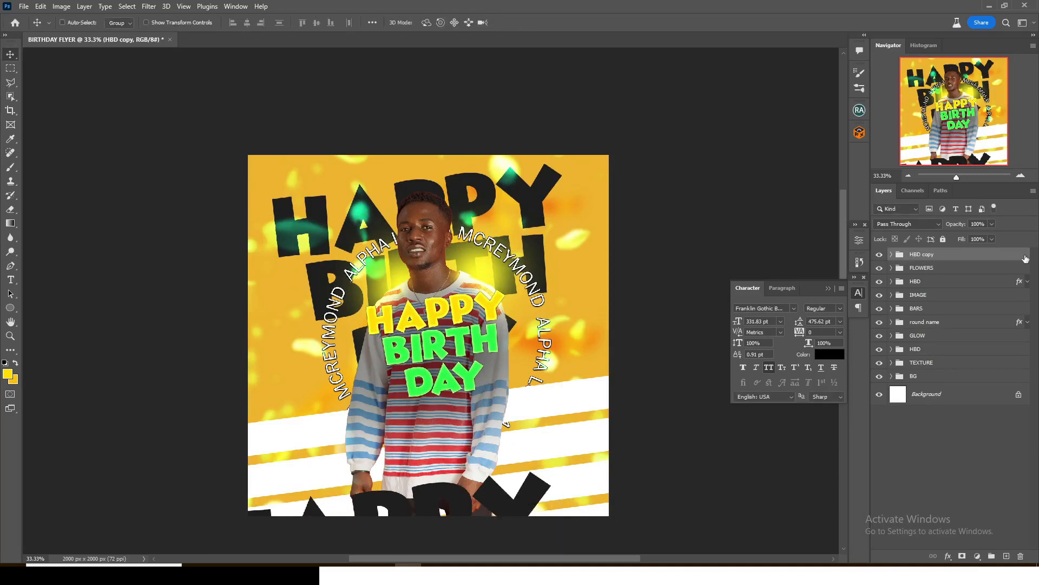
- Apply a Smooth Inner Bevel to the HBD copy with depth 532%, size 10 px and a white shadow in Normal mode
double_click(1025, 258)
left_click(647, 166)
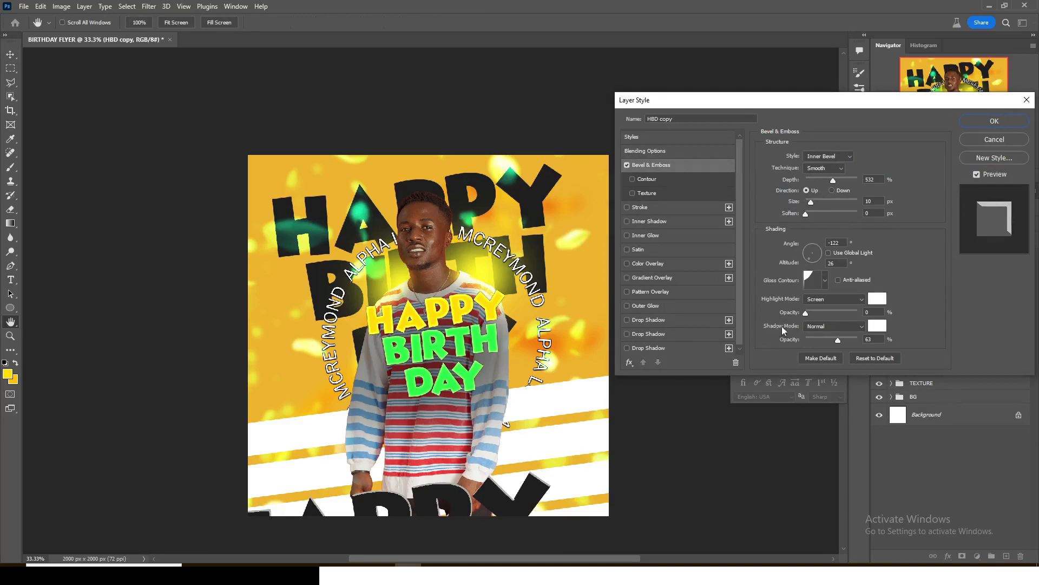
left_click(873, 338)
left_click_drag(842, 339, 846, 339)
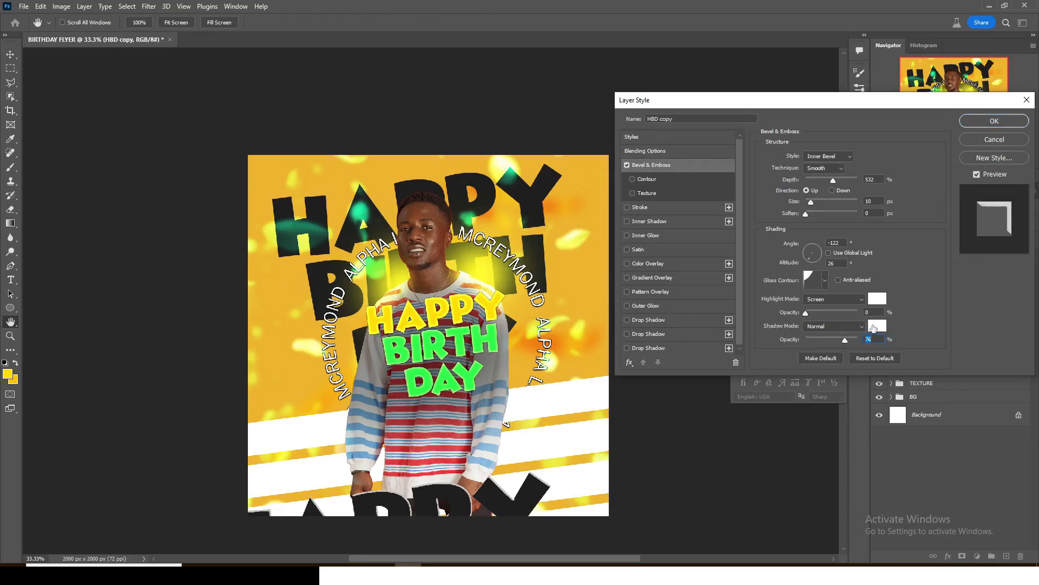
left_click(805, 314)
left_click(826, 281)
left_click(877, 261)
left_click(830, 240)
left_click(994, 122)
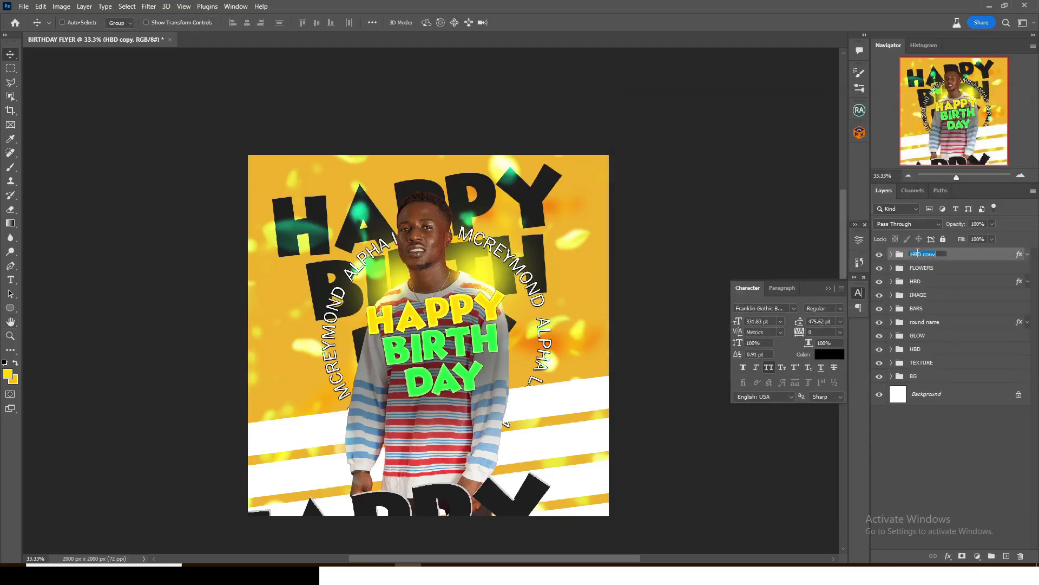
- Rename the HBD copy group as DOWN HBD copy
double_click(913, 255)
type("DOWN")
key("Return")
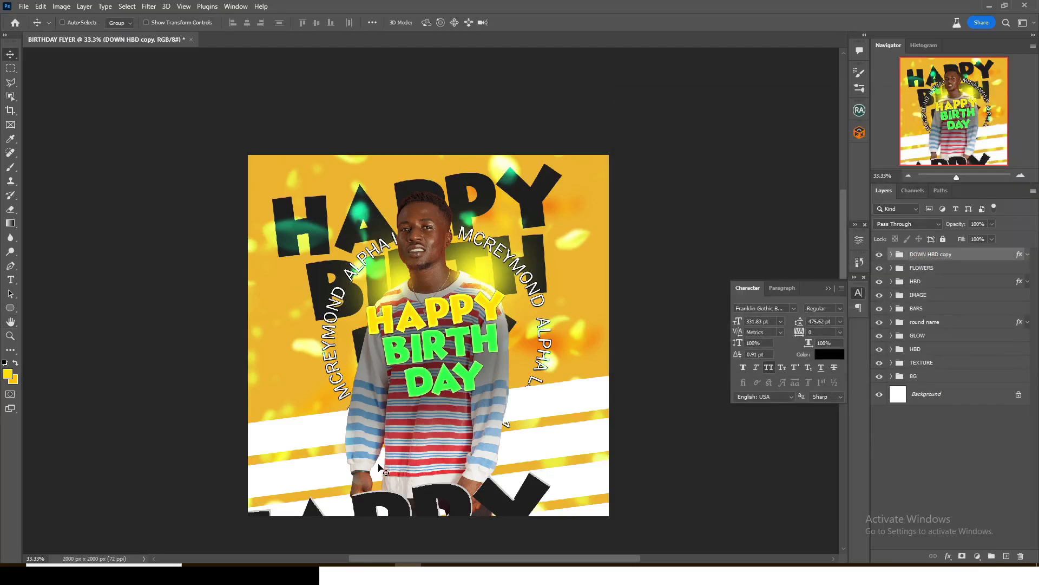
- Add a text layer on the flyer's left side with the two-line date "August,20th 2023 - Wed." copied from the Notepad file
key("t")
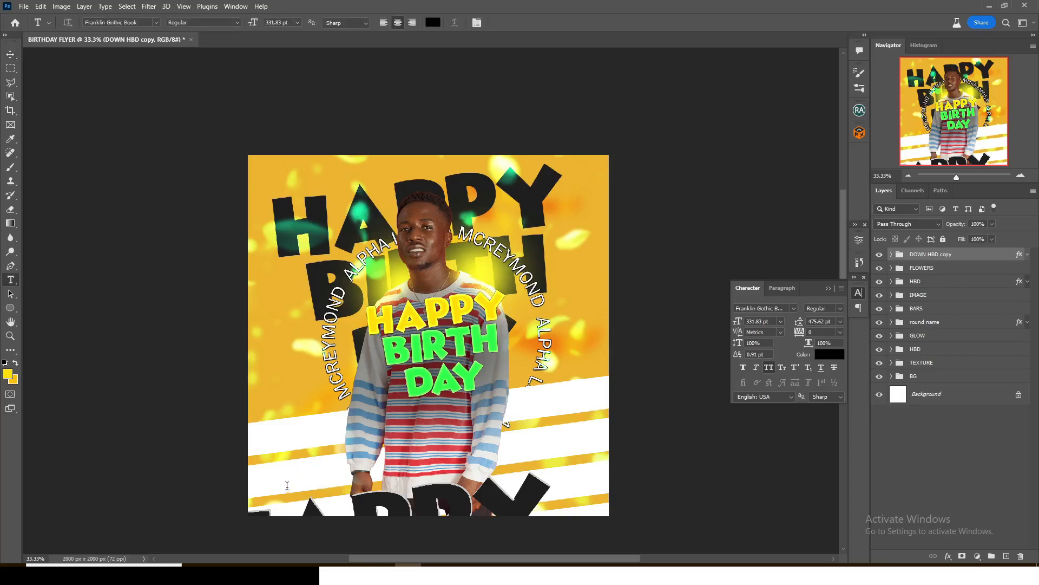
left_click(280, 403)
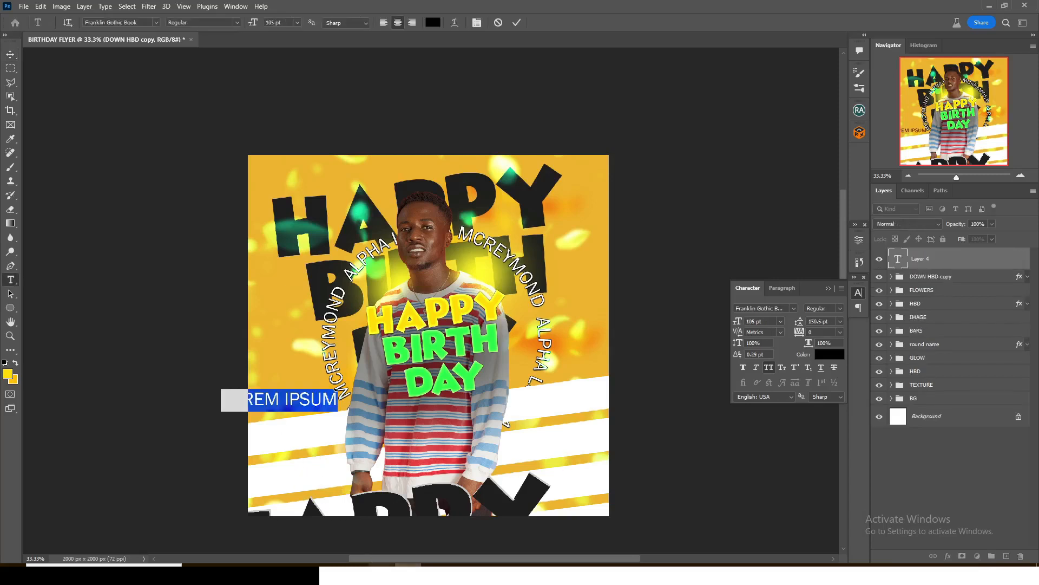
key("alt+Tab")
left_click_drag(695, 321, 631, 307)
key("ctrl+c")
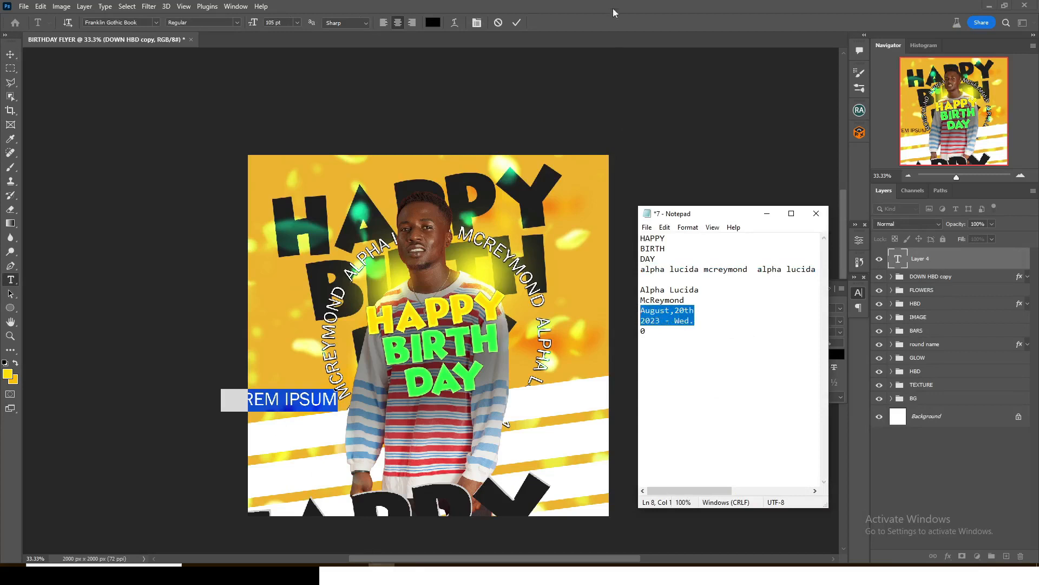
left_click(615, 12)
key("ctrl+v")
key("ctrl+Return")
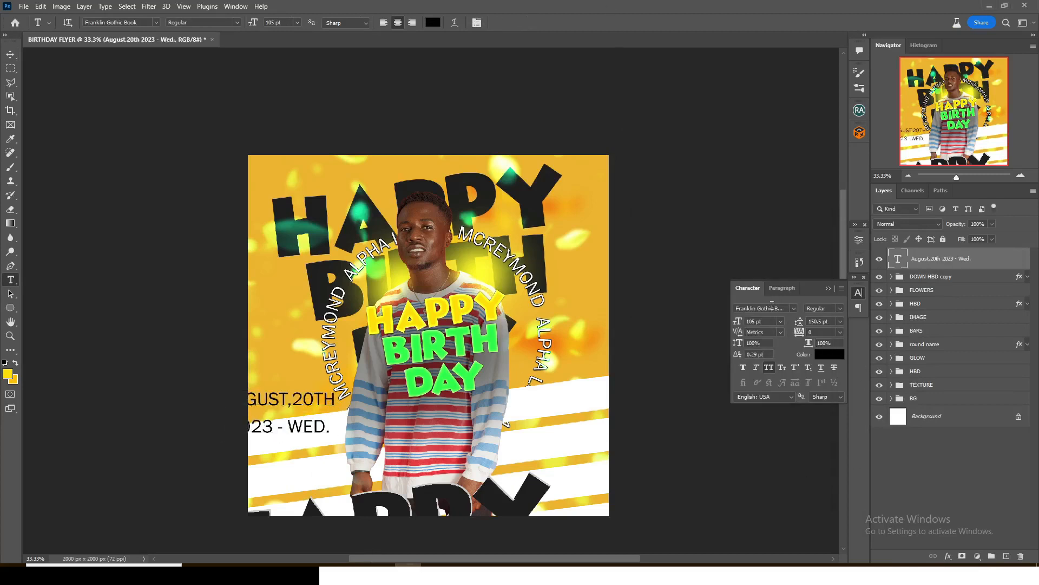
- Set the date text to Franklin Gothic Heavy at 51 pt with 44 pt leading
left_click(794, 308)
left_click(795, 53)
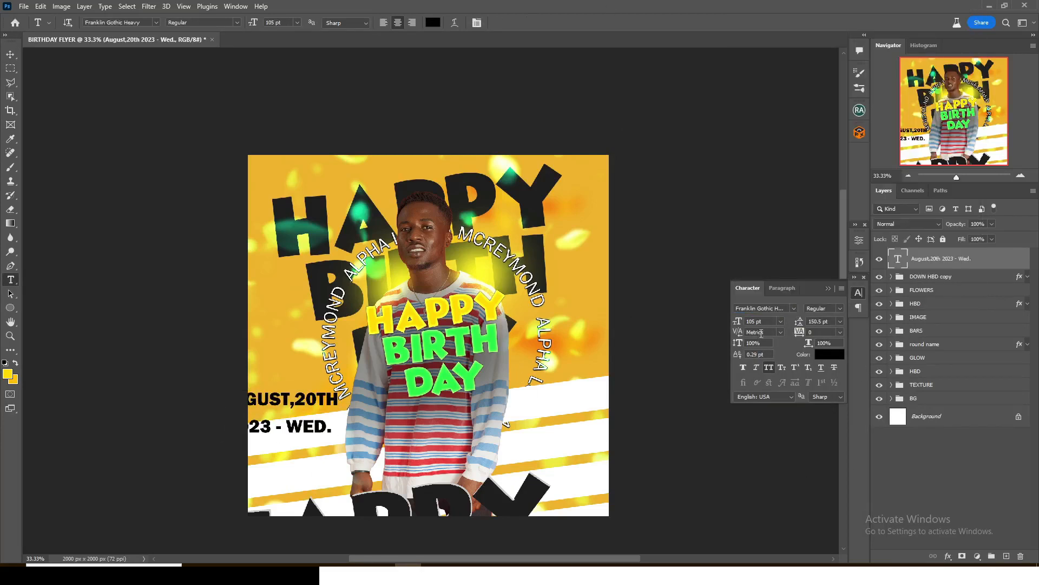
left_click(766, 321)
type("51")
key("Tab")
type("45")
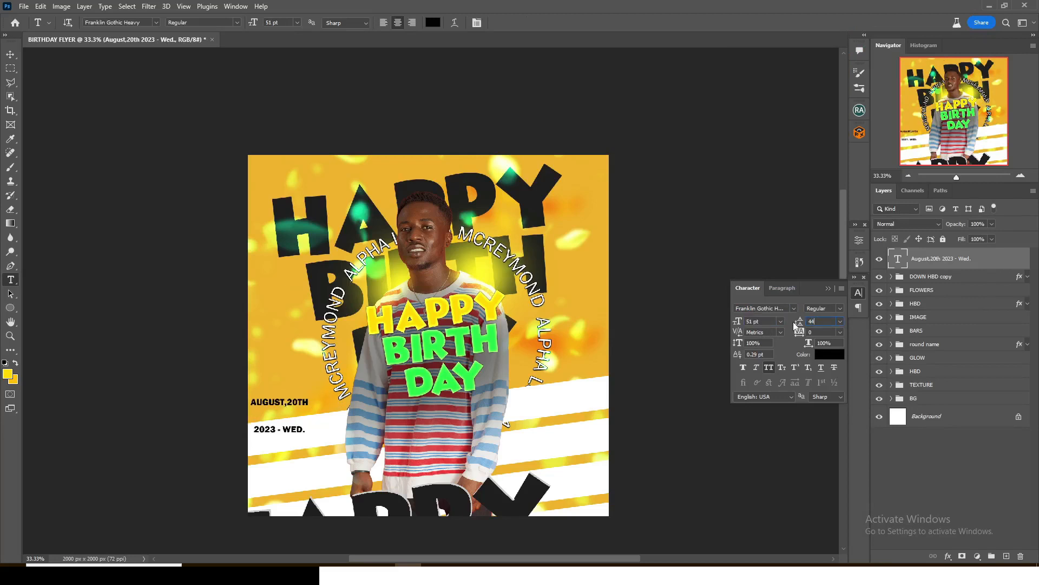
key("Return")
- Right-align the date and tilt it onto the white bars left of the man, and place a left-aligned copy on the other side
left_click(782, 287)
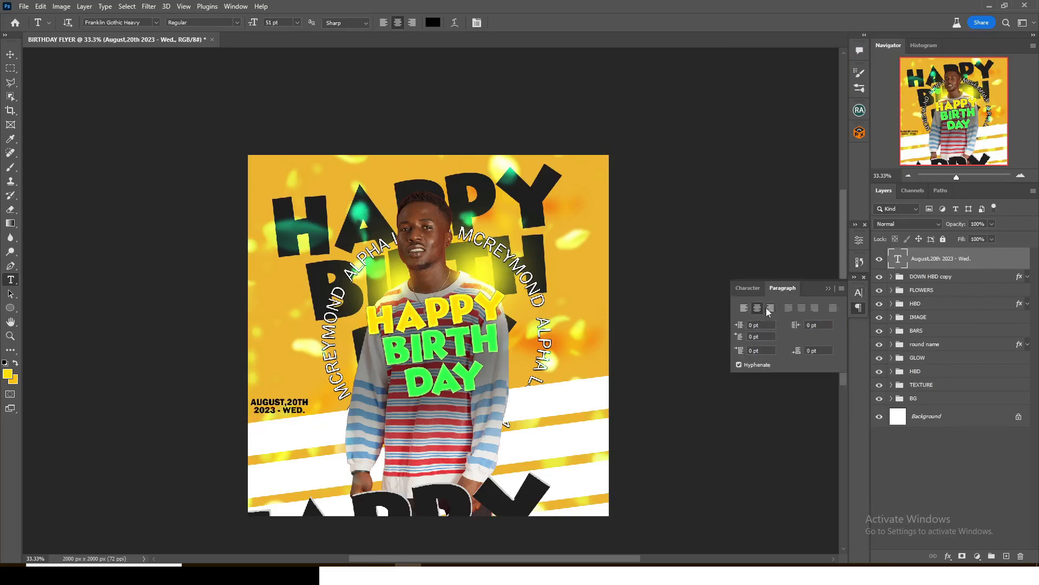
left_click(770, 308)
key("v")
left_click_drag(271, 416, 523, 443)
left_click(745, 308)
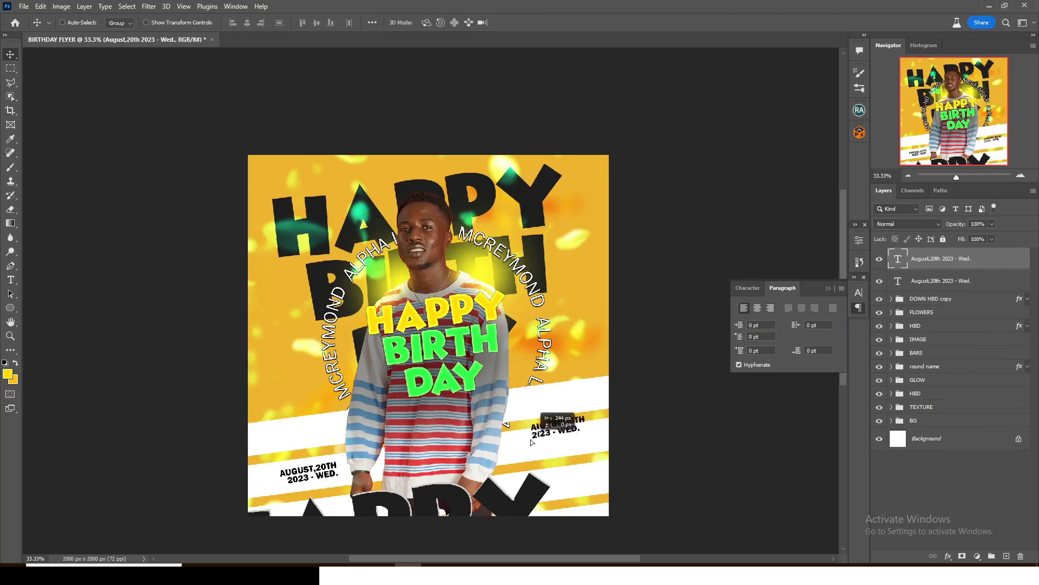
- Replace the text of the date copy right of the man with the celebrant's full name from the Notepad file
key("alt+Tab")
left_click_drag(641, 290, 684, 300)
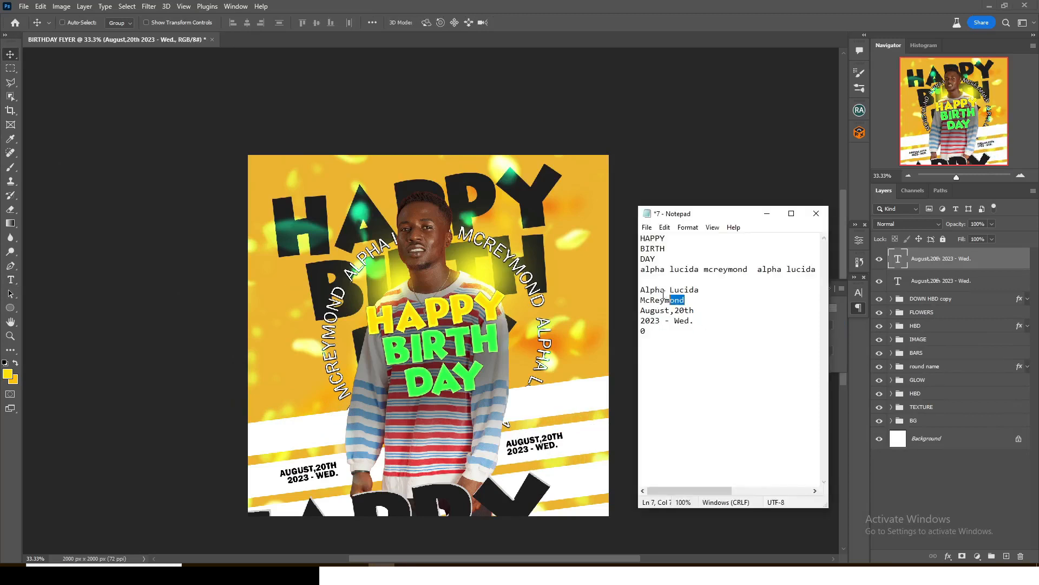
key("ctrl+c")
key("alt+Tab")
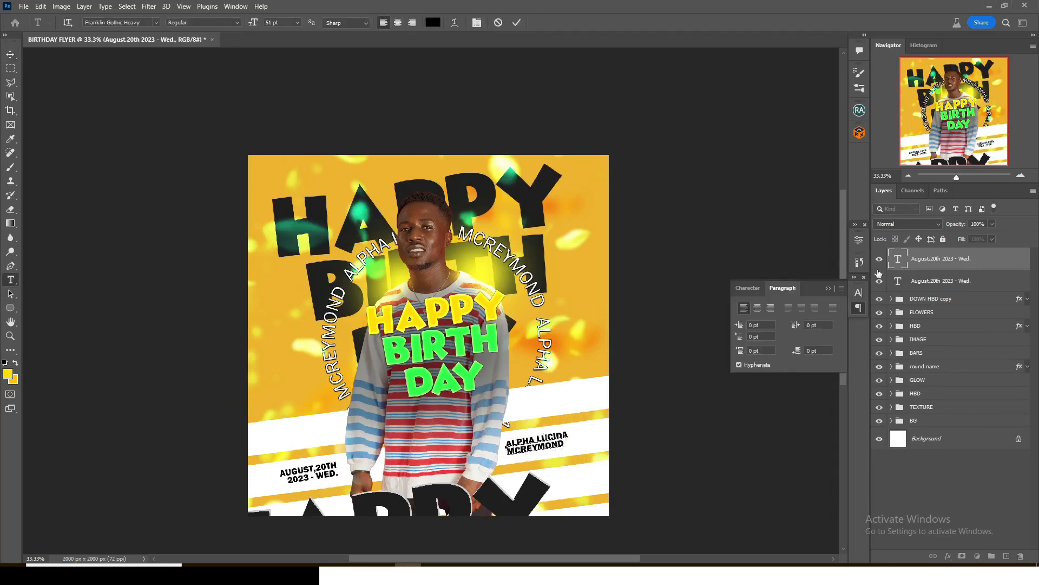
key("ctrl+Return")
- Change the text colour of both the name and the date to red
left_click(749, 290)
left_click(811, 372)
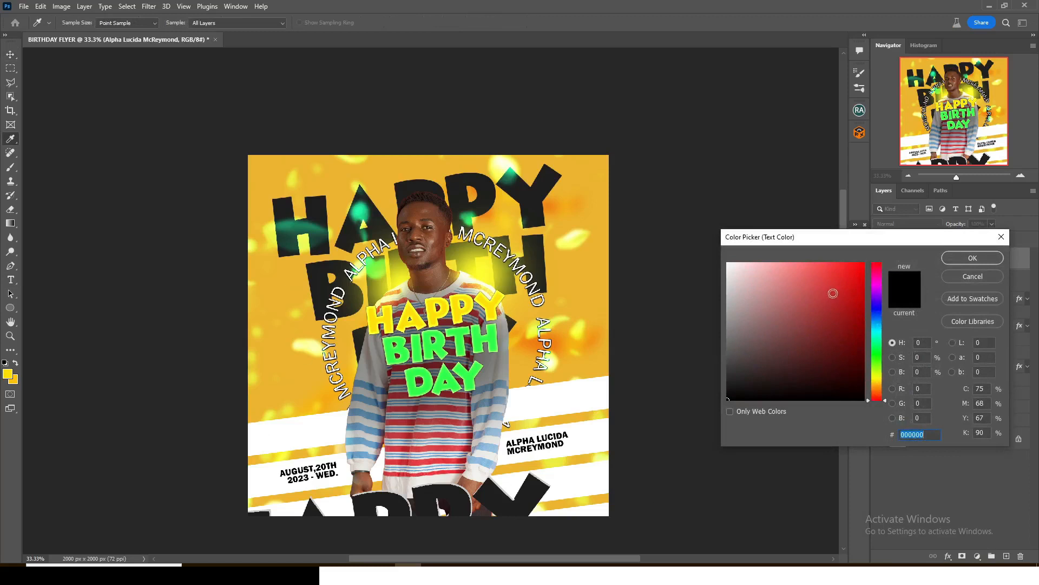
left_click(864, 264)
left_click(953, 262)
left_click(918, 284)
left_click(830, 355)
mouse_move(846, 273)
left_mouse_down()
mouse_move(854, 249)
mouse_move(866, 256)
left_mouse_up()
left_click(955, 258)
- Group the date and name text layers and name the group DATE NAME
left_click(936, 261, "shift")
key("ctrl+g")
double_click(925, 255)
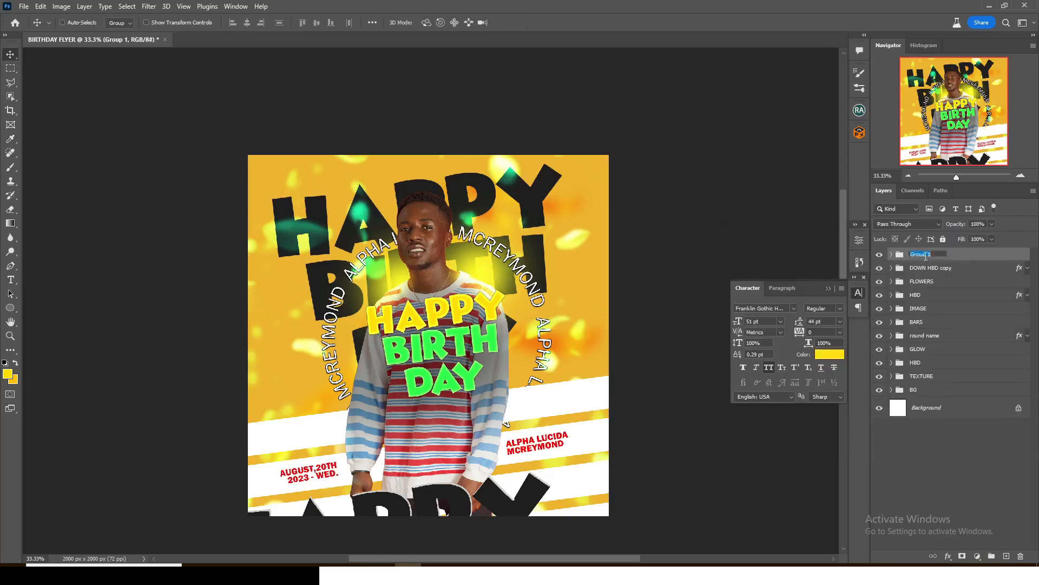
type("DATE NAME")
key("Return")
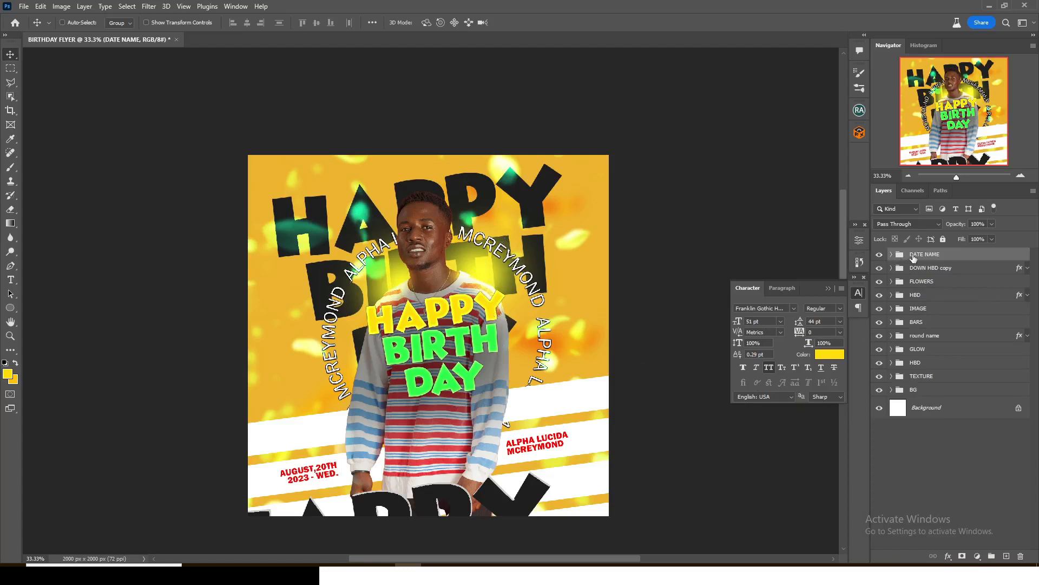
- Paint a soft yellow dab on a new top layer over the man's chest, using a brush enlarged to 600 px
left_click(1007, 556)
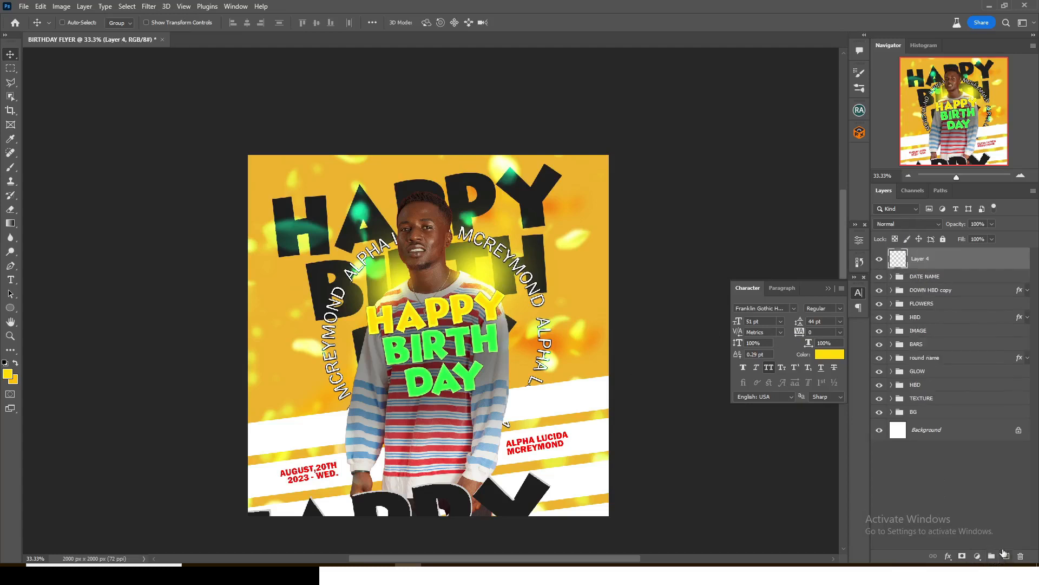
key("b")
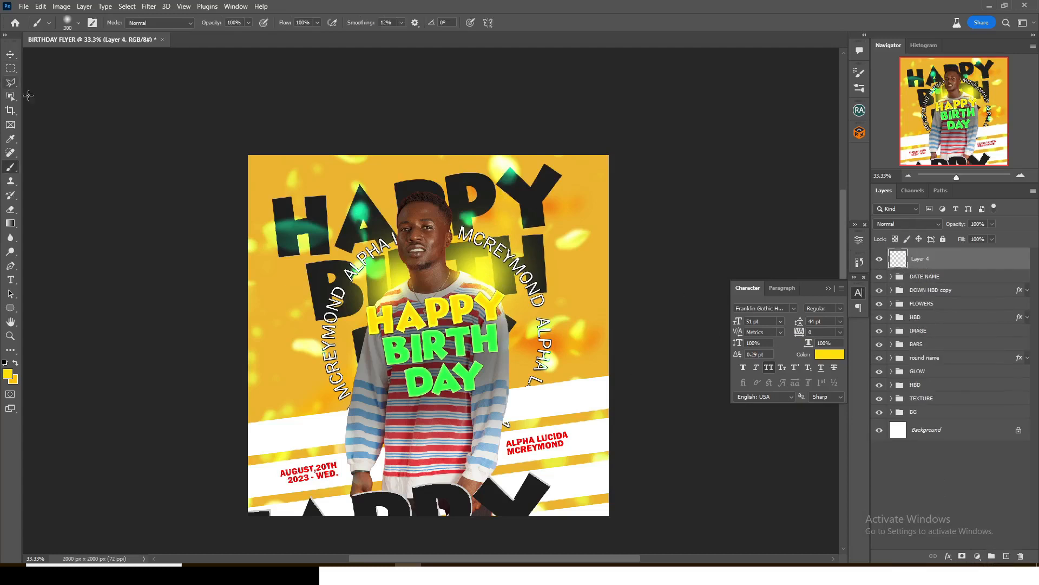
left_click(8, 373)
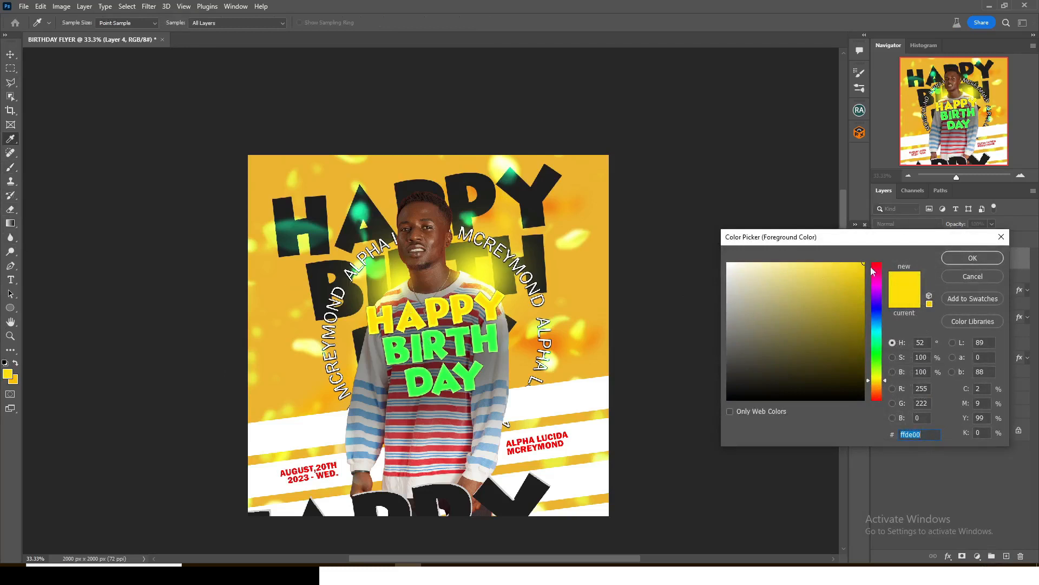
left_click(969, 261)
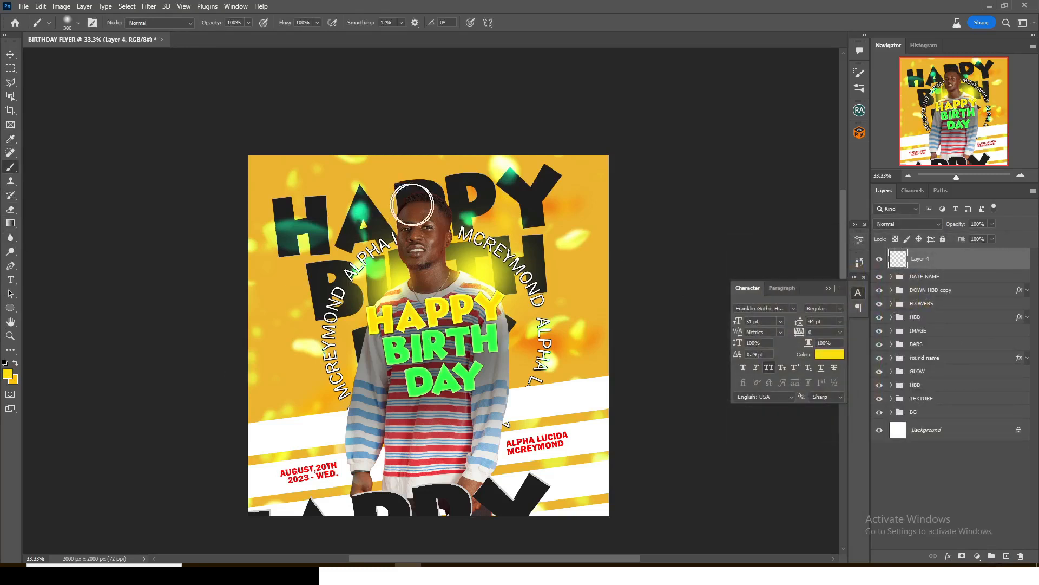
key("bracketright")
key("bracketright")
key("bracketright")
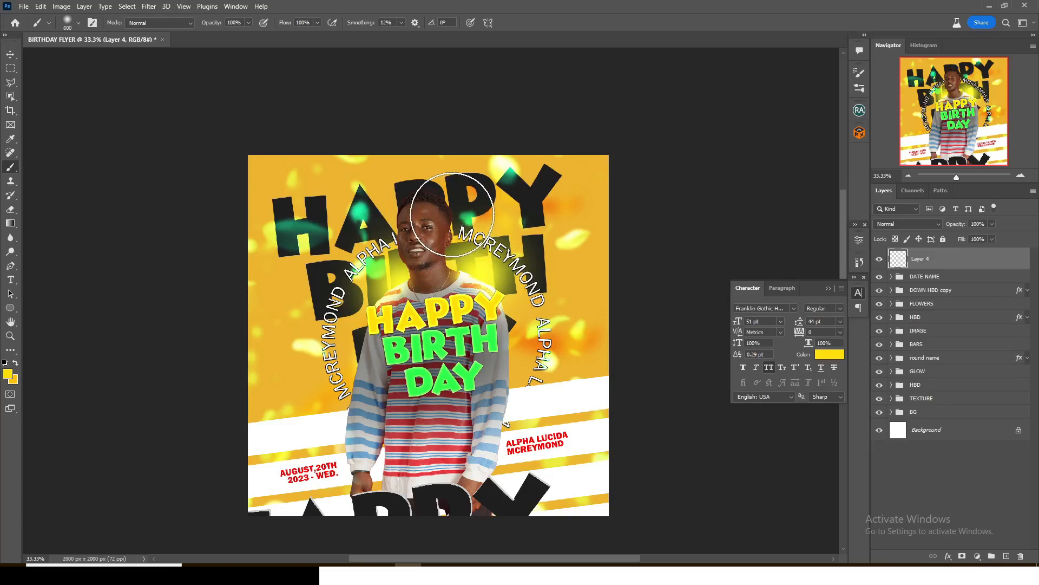
left_click(455, 304)
- Set the yellow dab's layer to Linear Dodge (Add), scale it to about 85% and reposition it over the small HAPPY BIRTH DAY lettering
left_click(903, 225)
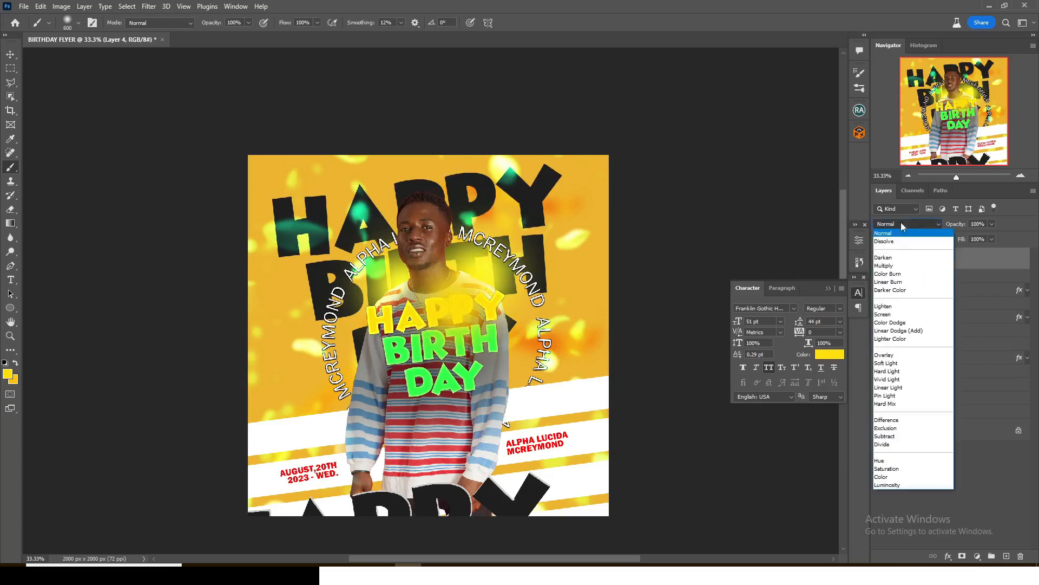
left_click(896, 331)
key("ctrl+t")
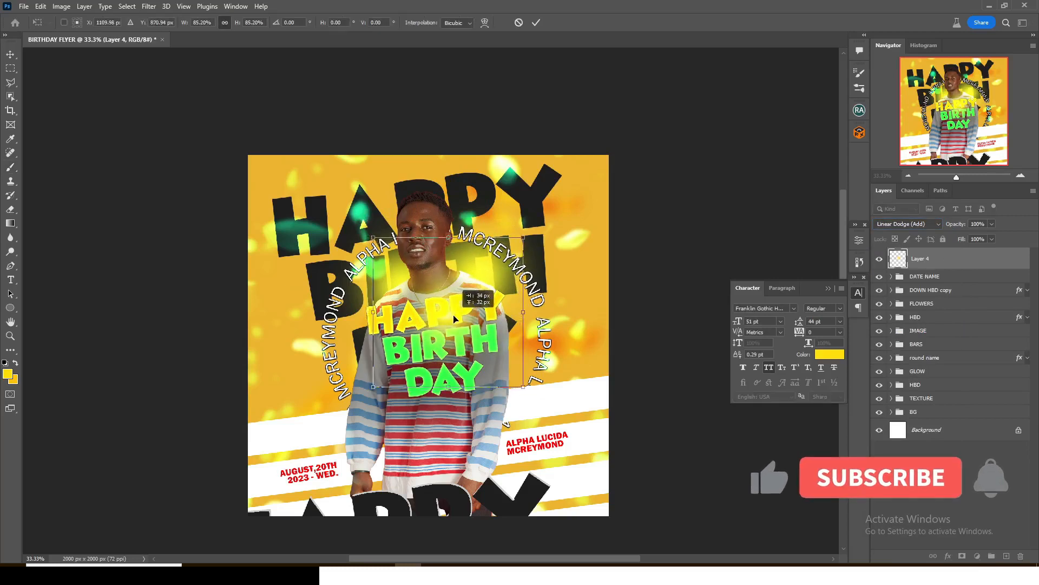
key("Return")
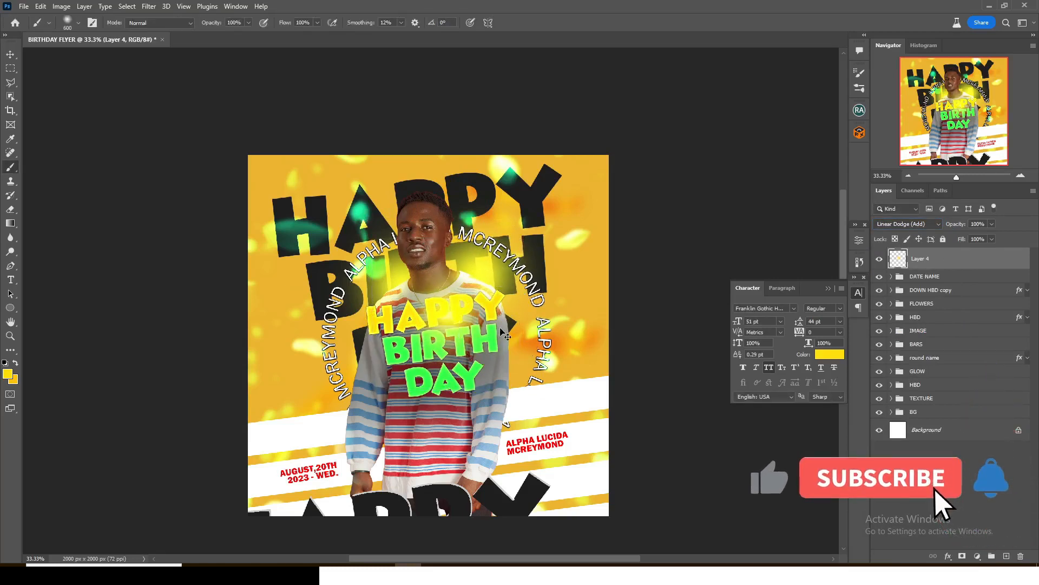
- Duplicate the yellow glow twice, placing one copy above the man's head and another over the lower HAPPY lettering beside his hand
key("ctrl+j")
key("v")
left_click_drag(443, 269, 444, 184)
key("ctrl+j")
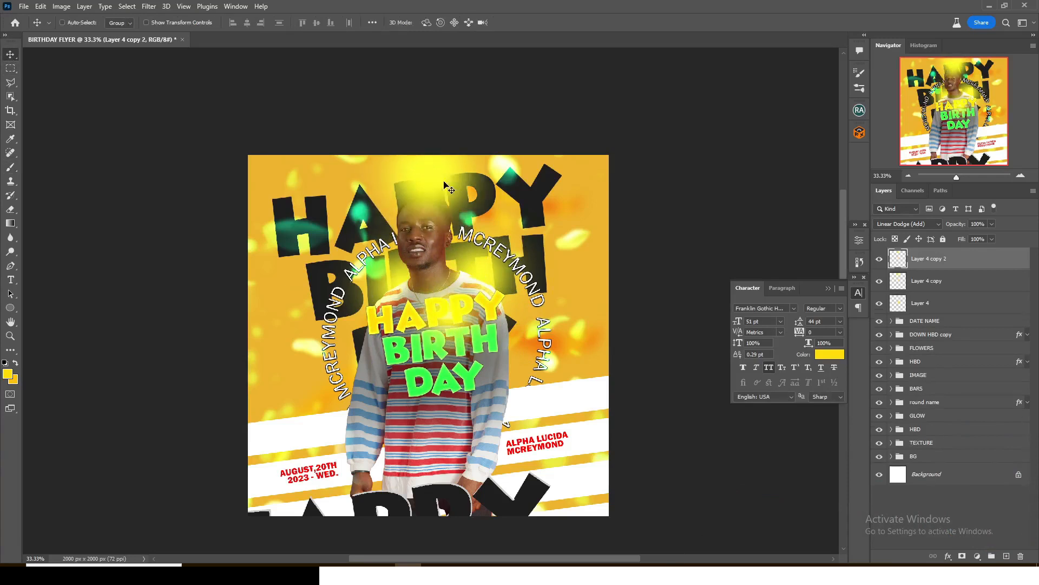
left_click_drag(475, 215, 525, 509)
- Add further glow copies toward the flyer's upper-left corner and left edge, adjusting their placement with Free Transform
key("ctrl+j")
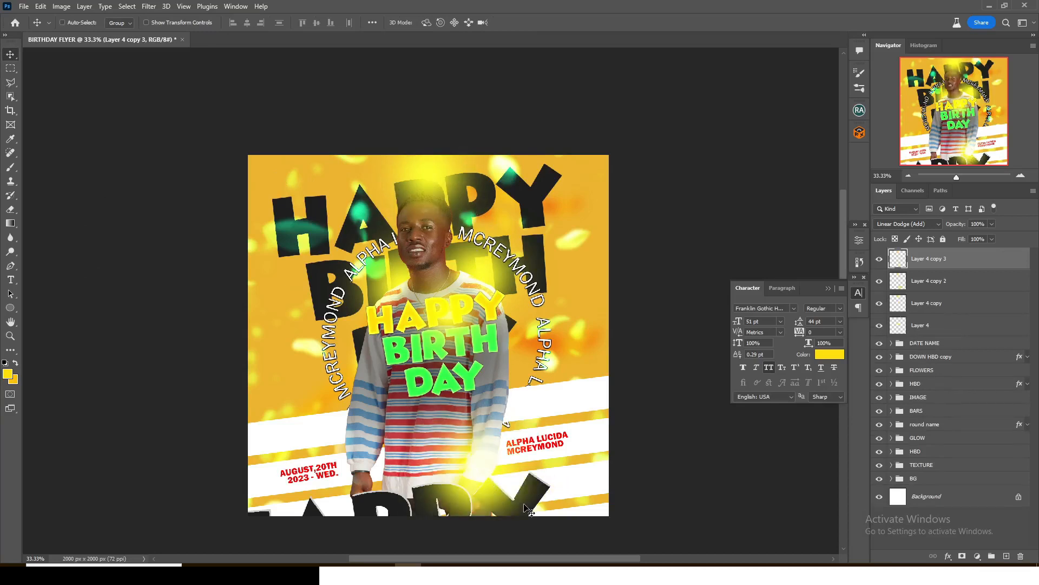
key("ctrl+j")
left_click_drag(528, 509, 314, 176)
key("ctrl+j")
key("ctrl+r")
key("ctrl+t")
left_click_drag(345, 232, 401, 289)
left_click_drag(337, 238, 319, 195)
key("Return")
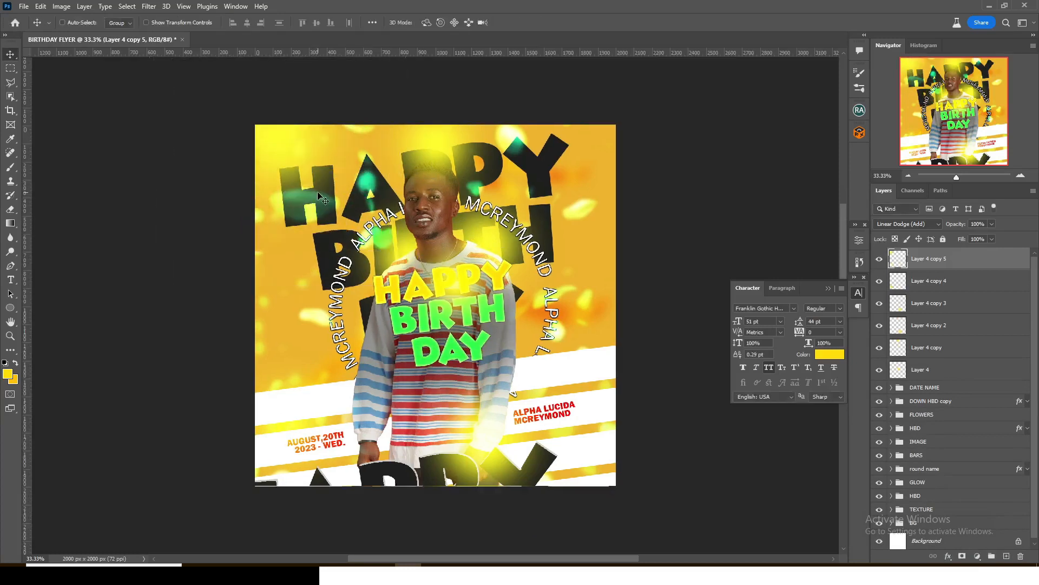
- Duplicate the glow near the date and move the copy to the flyer's upper-right side beside the large HAPPY BIRTH lettering
left_click(935, 283)
key("ctrl+j")
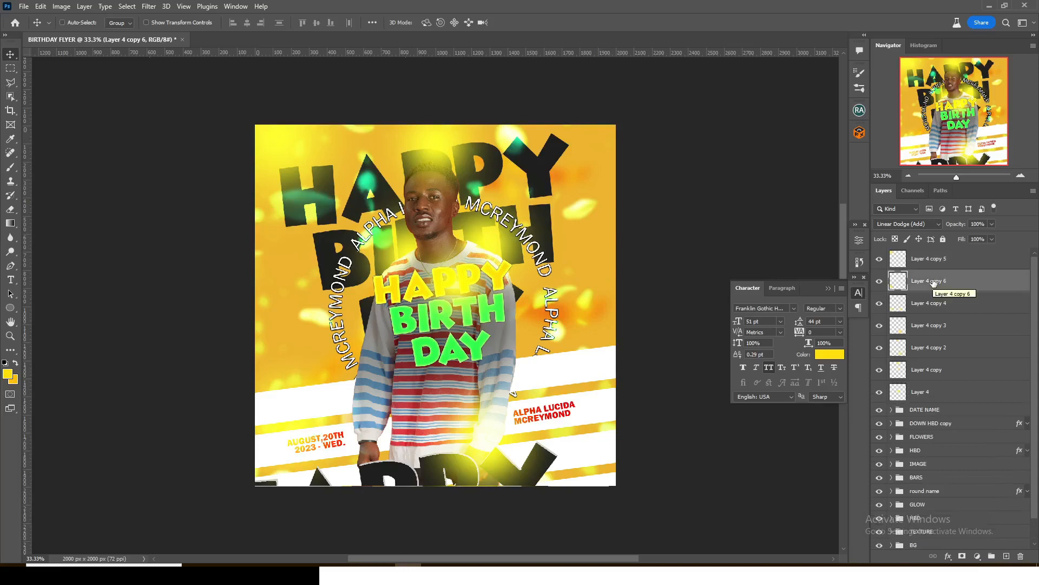
left_click_drag(293, 194, 550, 168)
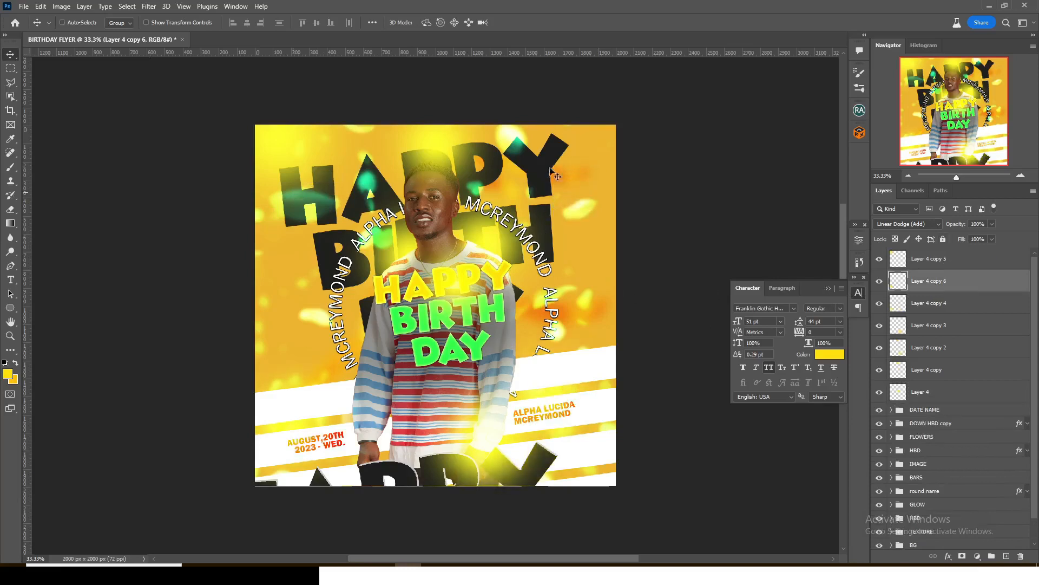
left_click_drag(487, 439, 513, 306)
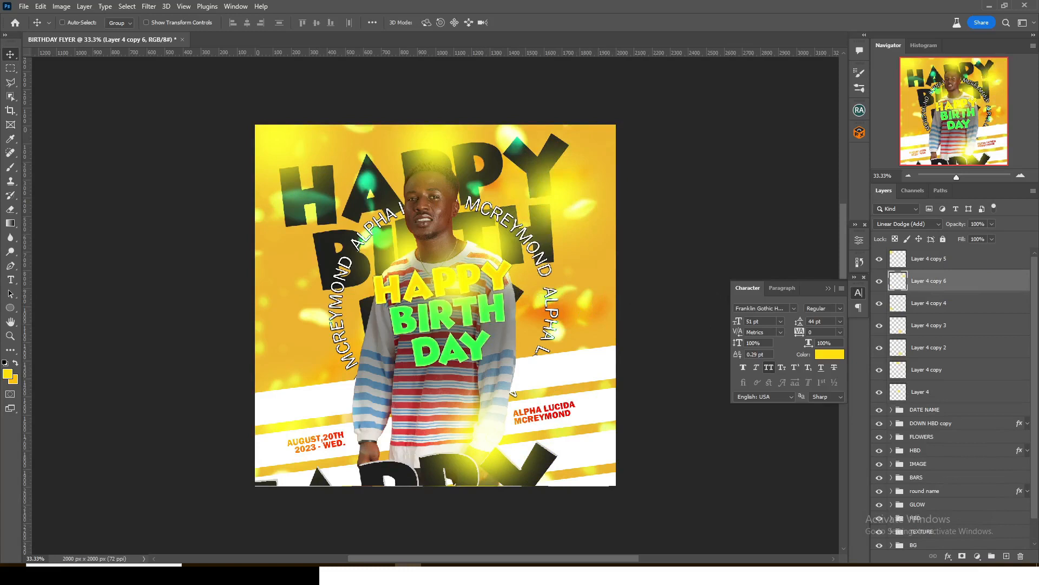
- Group all the yellow glow layers and name the group GLOW
left_click(936, 262)
left_click(927, 392, "shift")
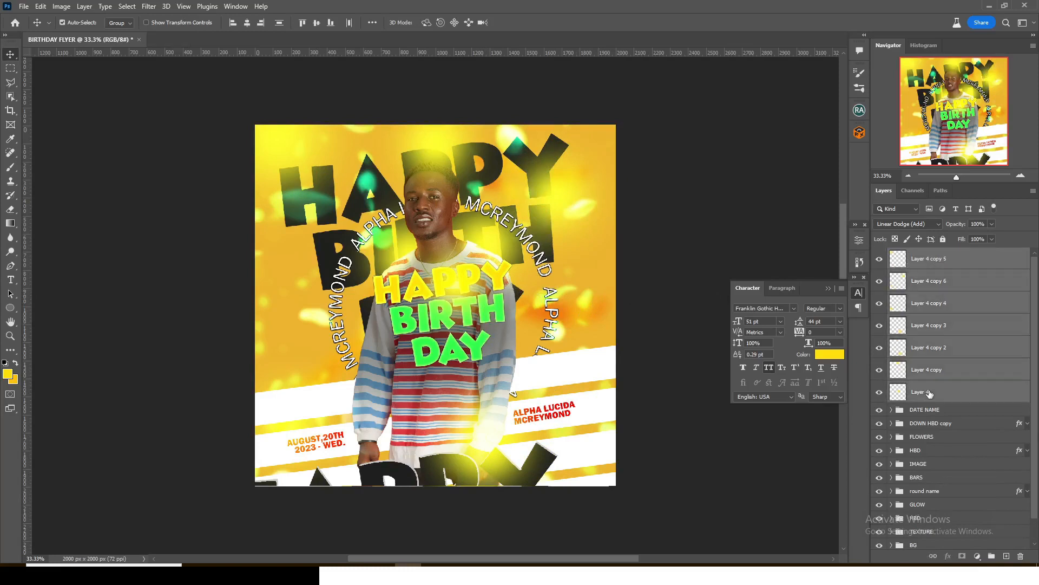
key("ctrl+g")
double_click(919, 254)
type("G")
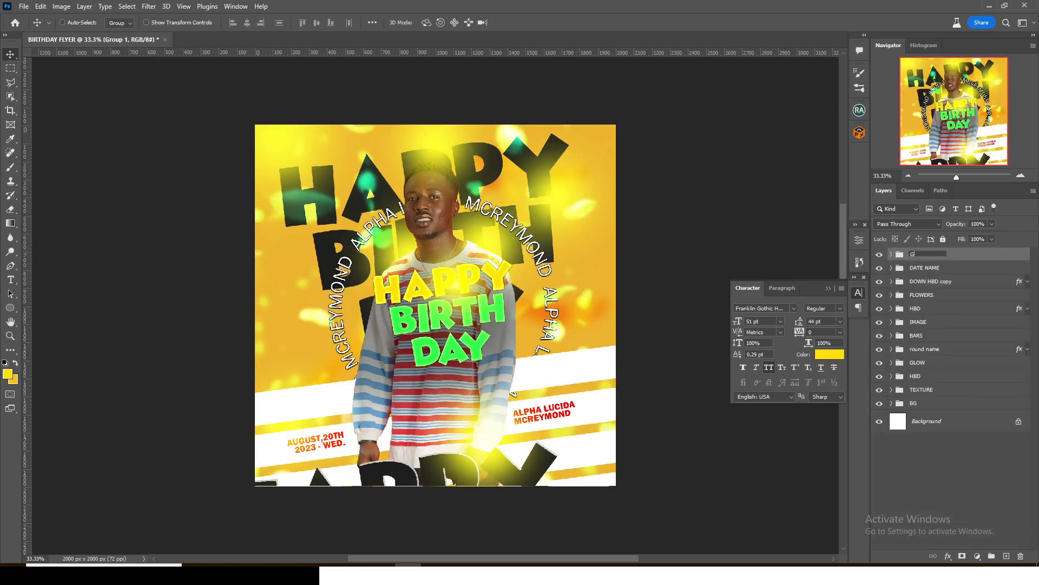
type("LOW")
key("Return")
- Stamp all visible layers into a new top layer and convert it to a smart object
key("ctrl+shift+alt+e")
right_click(943, 258)
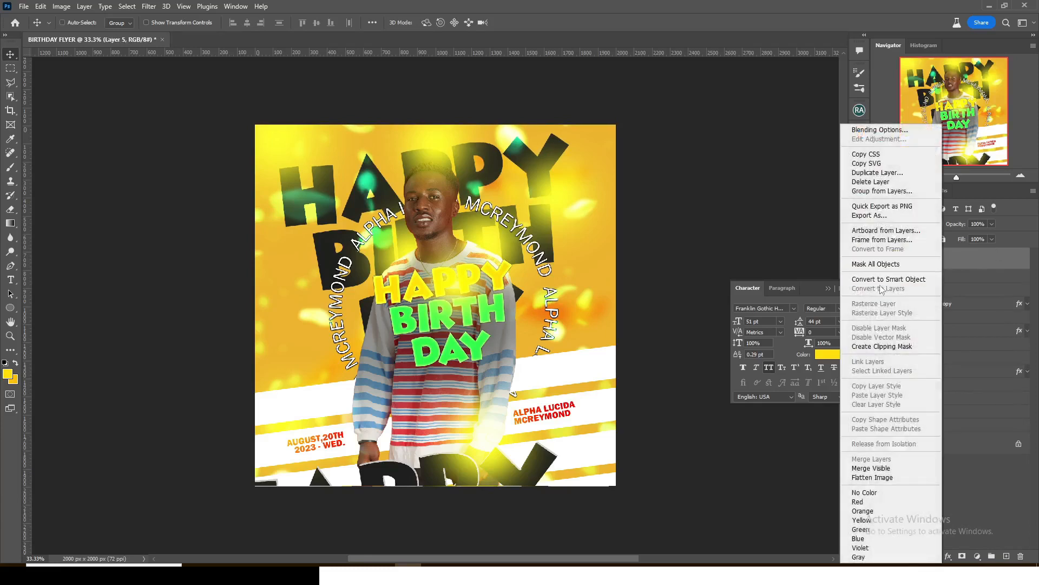
left_click(873, 264)
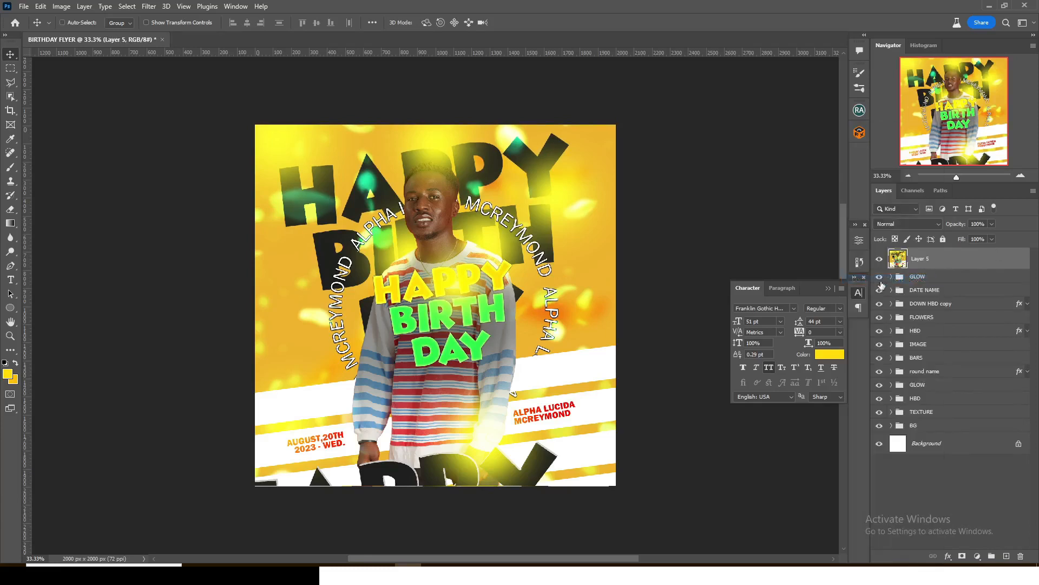
- Start a Camera Raw Filter on the stamped layer with Temperature +12, Tint +18 and Exposure +0.05
left_click(149, 6)
left_click(237, 118)
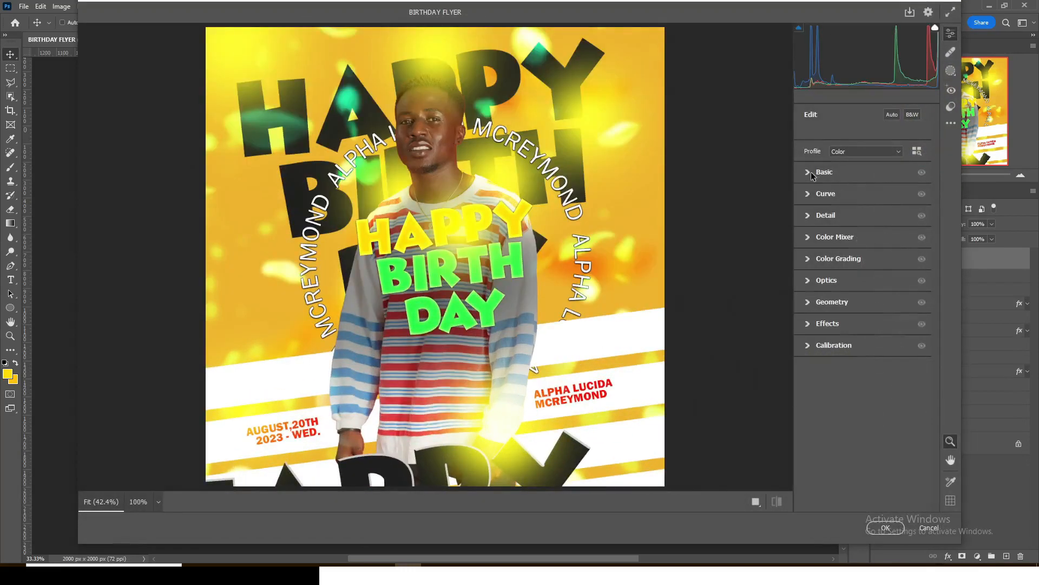
left_click(811, 173)
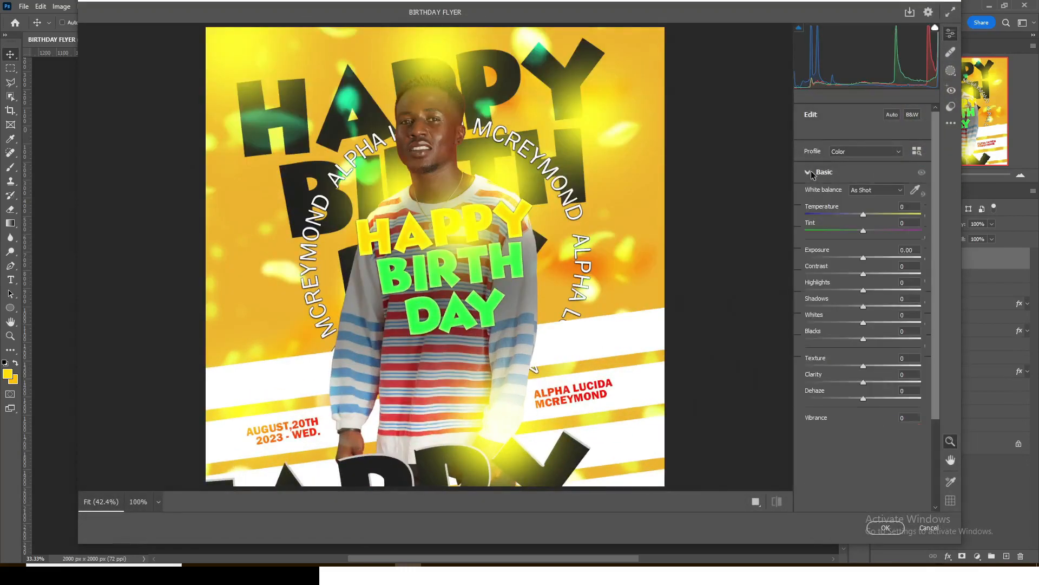
left_click_drag(864, 215, 864, 259)
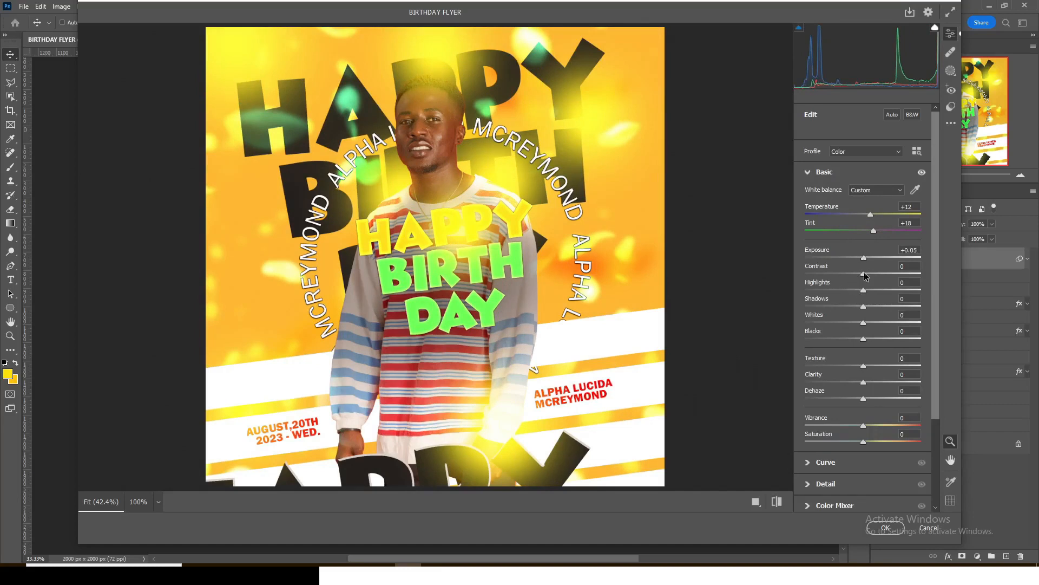
- Set the Camera Raw tones to Contrast +15, Highlights -6, Shadows -18, Whites +3 and Blacks -17
left_click_drag(864, 275, 852, 308)
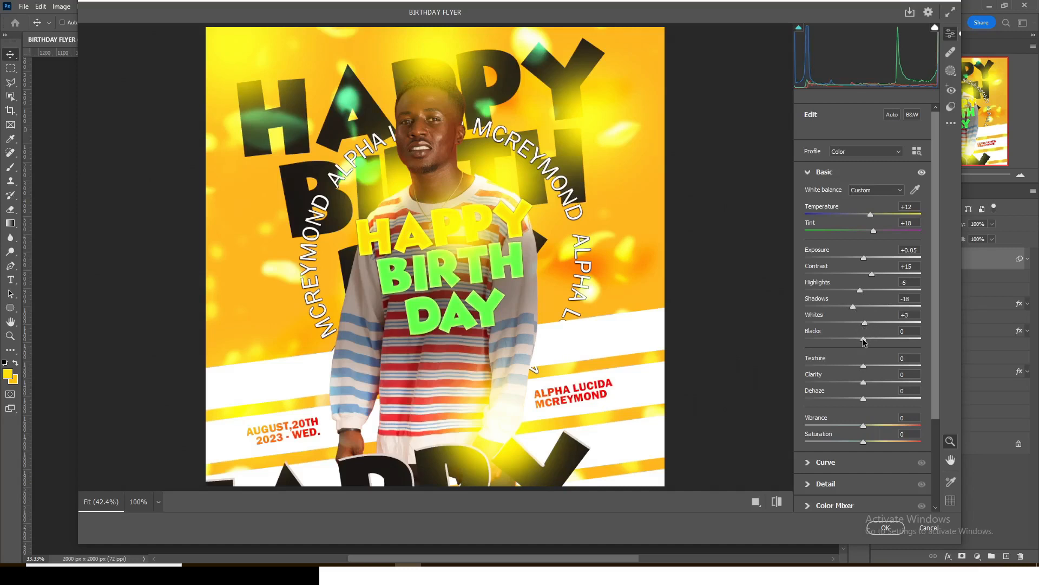
left_click_drag(863, 340, 854, 340)
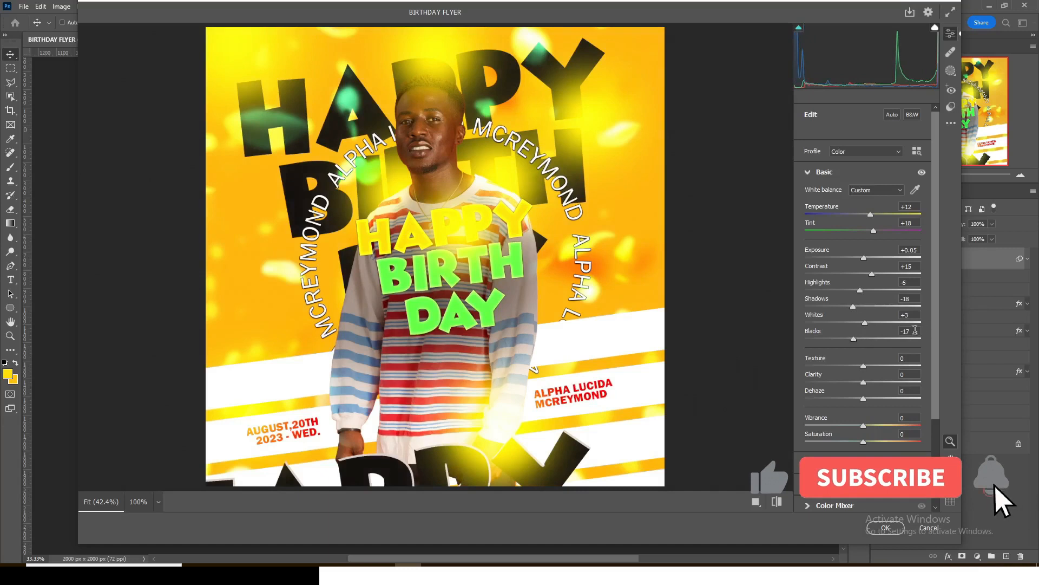
- Set Texture +7, Clarity +2, Dehaze +13 and Vibrance +36, and apply the Camera Raw Filter
left_click_drag(864, 366, 868, 367)
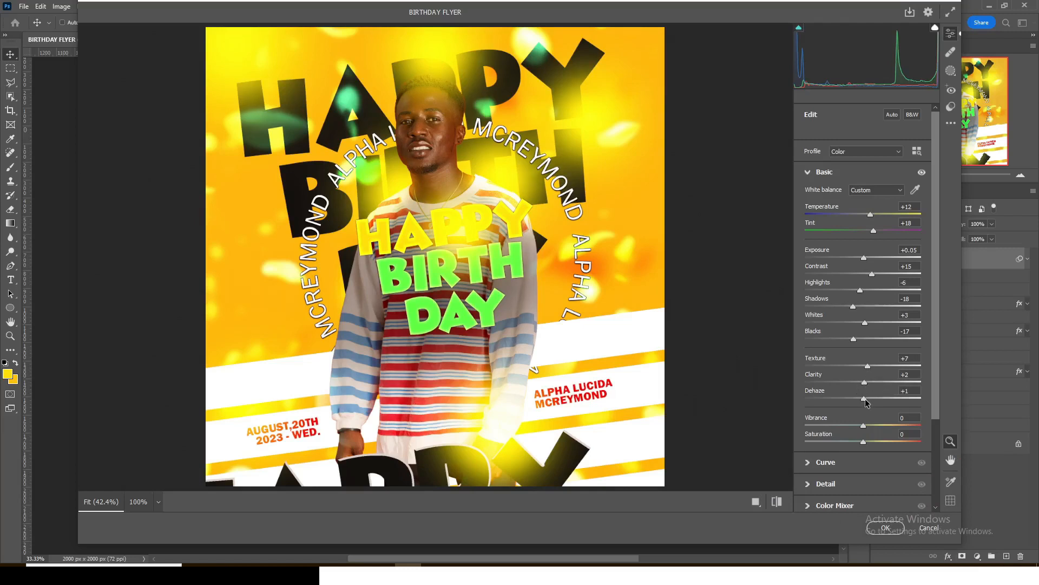
left_click_drag(865, 401, 873, 402)
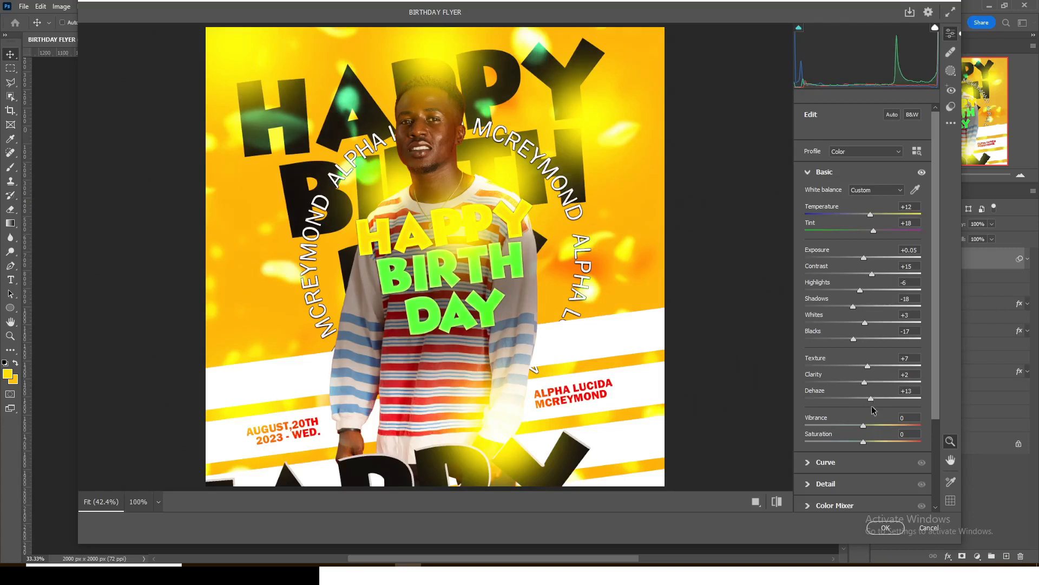
left_click_drag(863, 424, 885, 427)
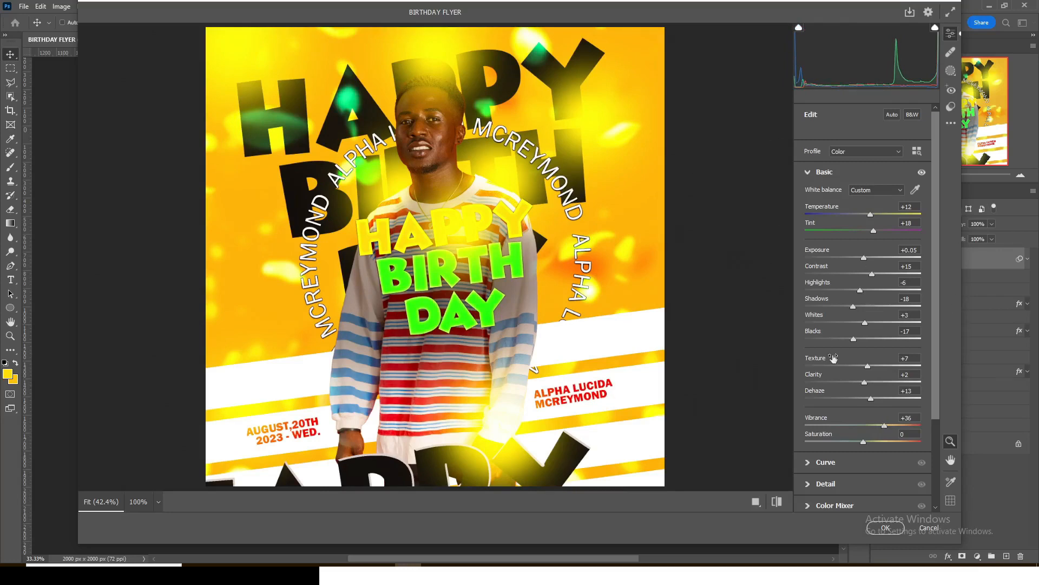
left_click(898, 533)
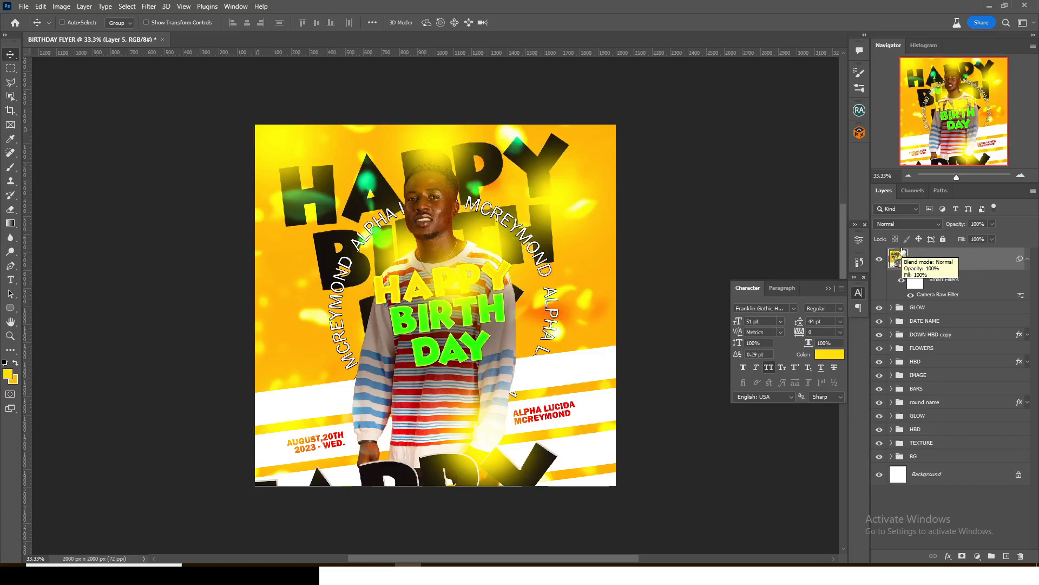
- Add a black (000000) Solid Color fill layer above the stamped layer and convert it to a smart object
left_click(977, 556)
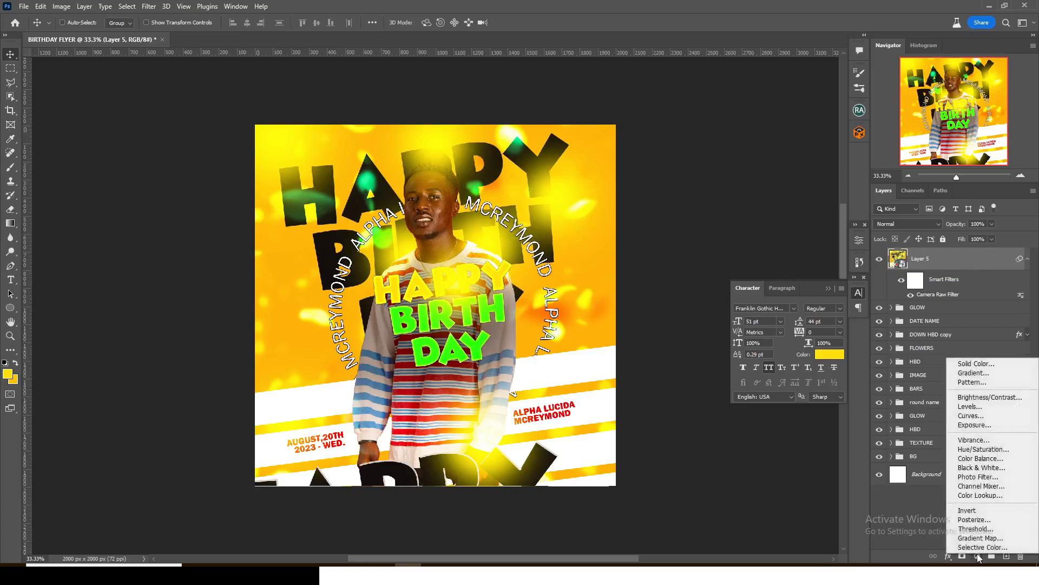
left_click(985, 363)
left_click_drag(779, 361, 725, 401)
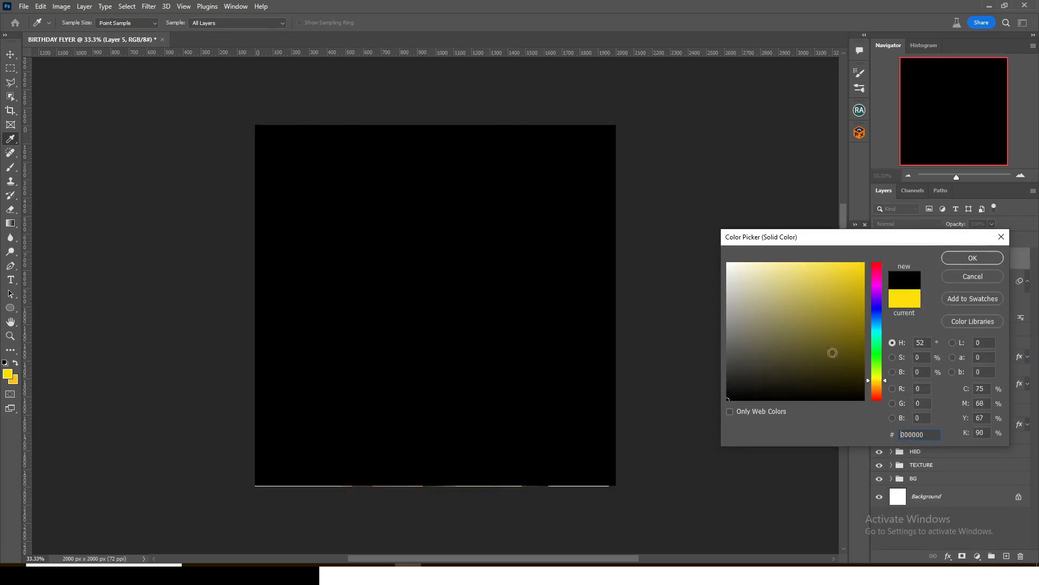
left_click(959, 262)
right_click(960, 259)
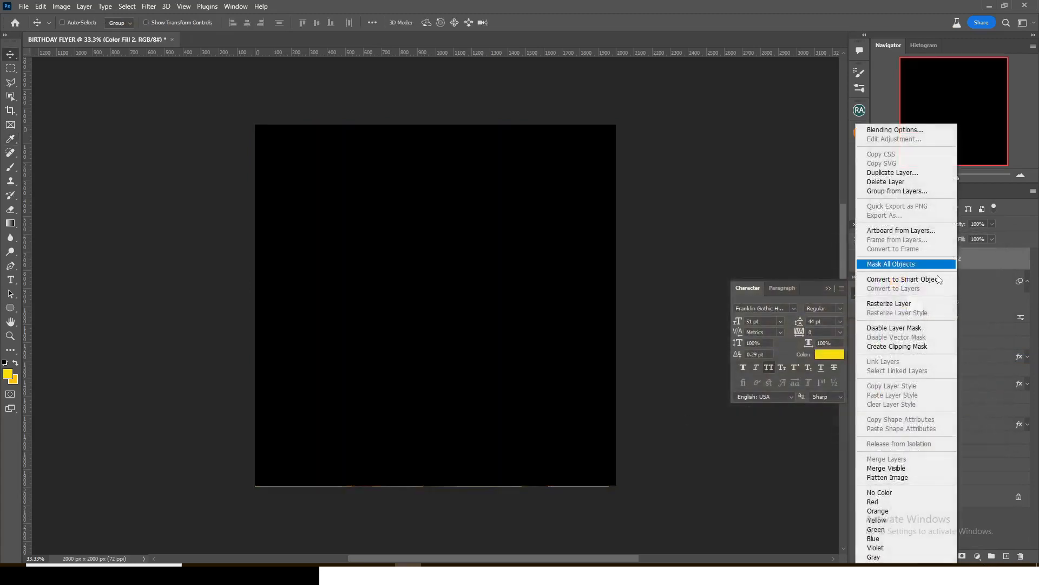
left_click(901, 280)
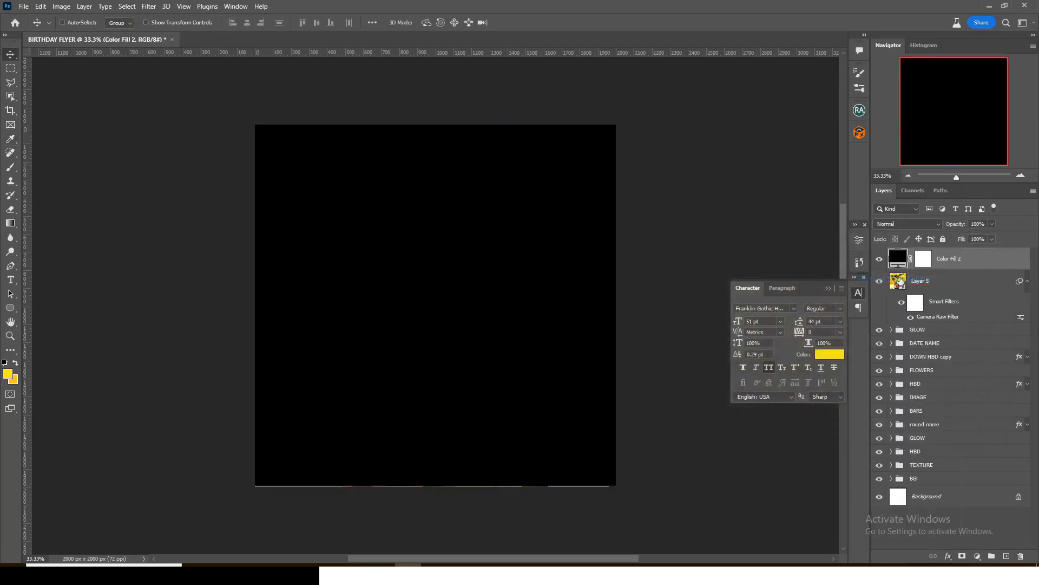
- Set the foreground colour to black and the background colour to white
left_click(7, 374)
left_click(728, 405)
key("Return")
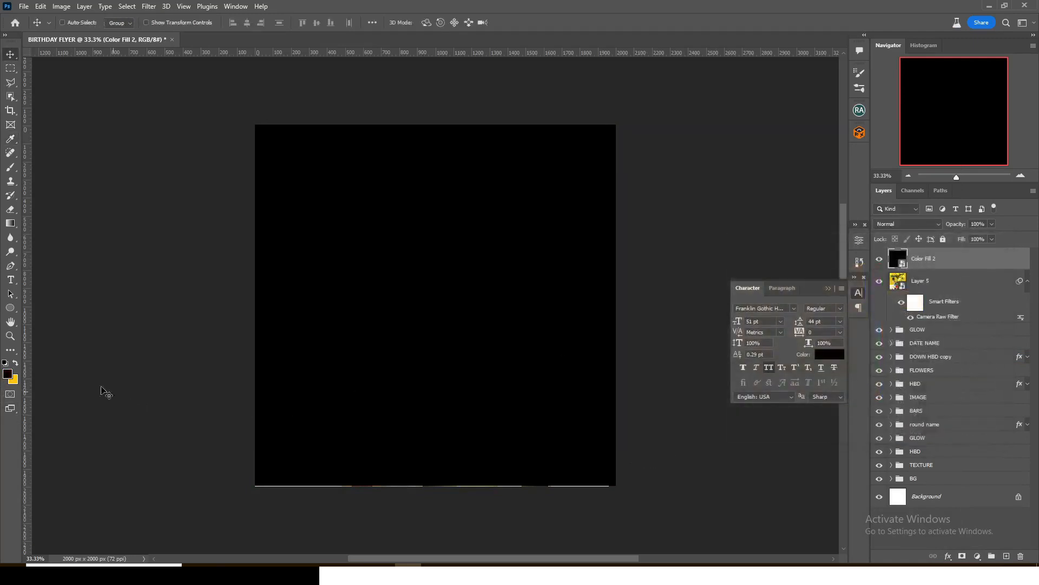
left_click(11, 381)
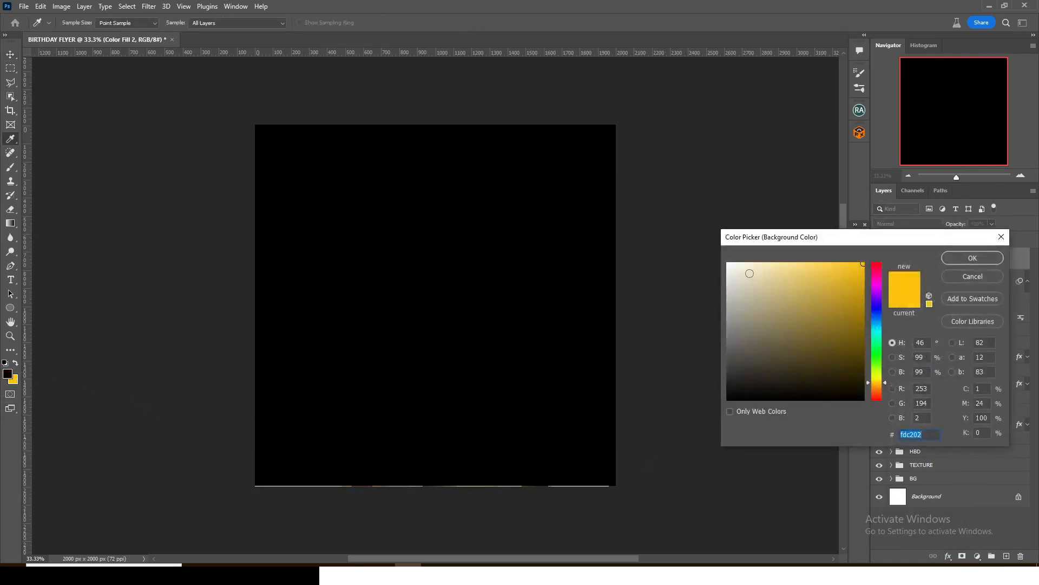
key("Return")
- Apply the Film Grain filter to the black fill layer with Grain 4, Highlight Area 6 and Intensity 4
left_click(149, 6)
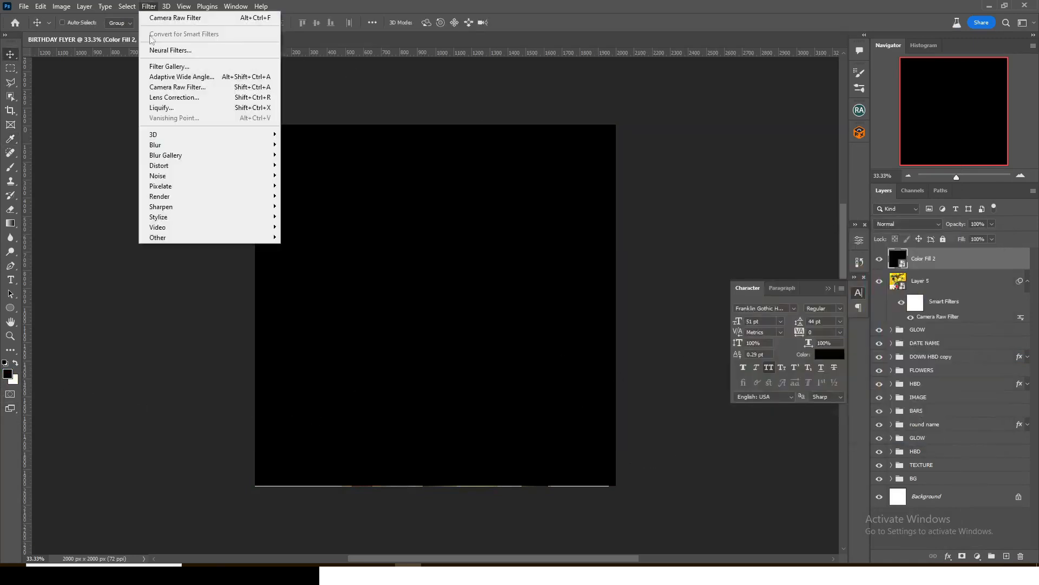
left_click(160, 67)
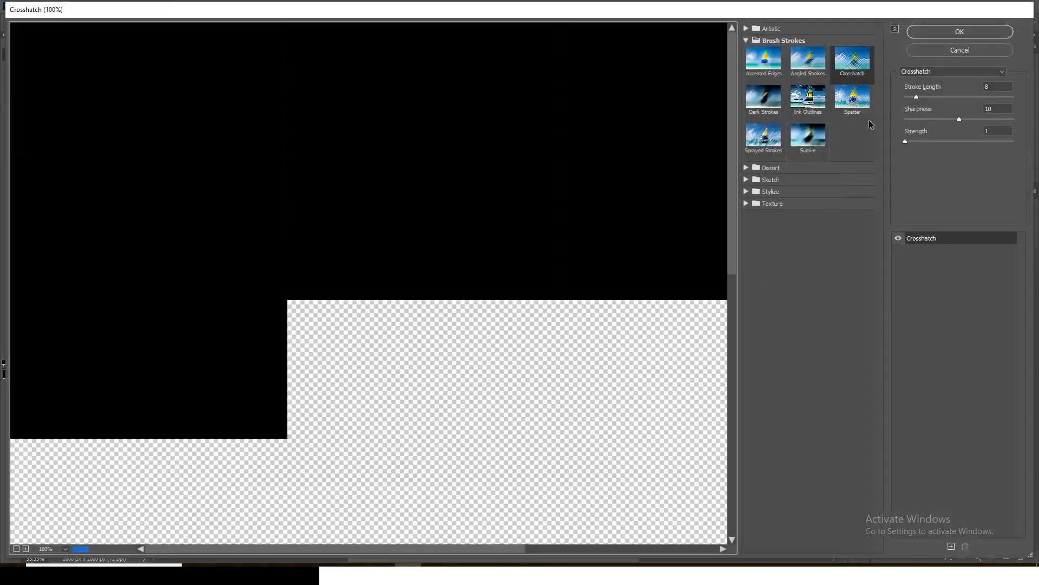
left_click(922, 71)
scroll(926, 109, "up", 4)
left_click(921, 122)
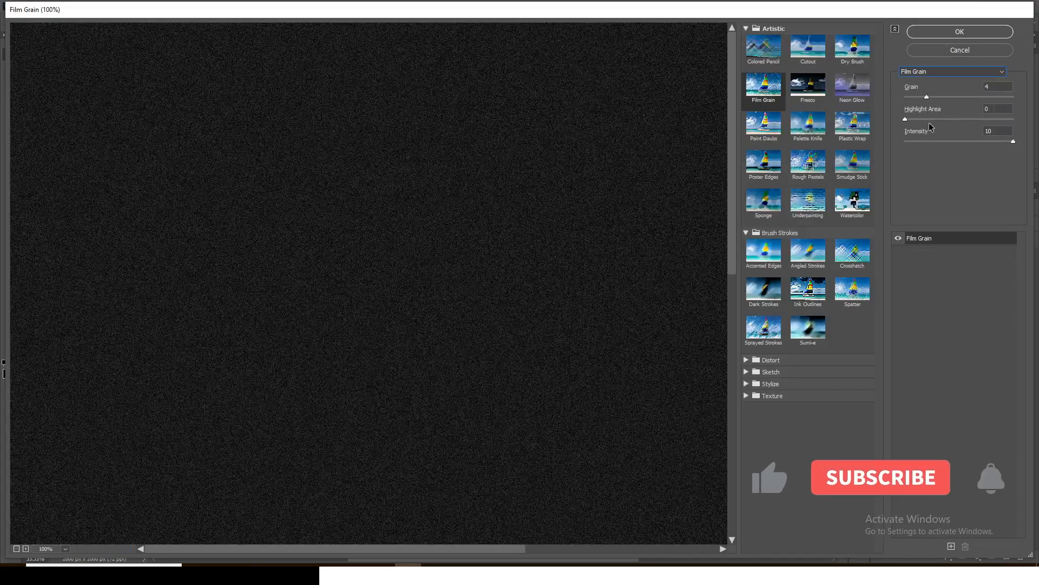
left_click_drag(991, 87, 967, 109)
type("6")
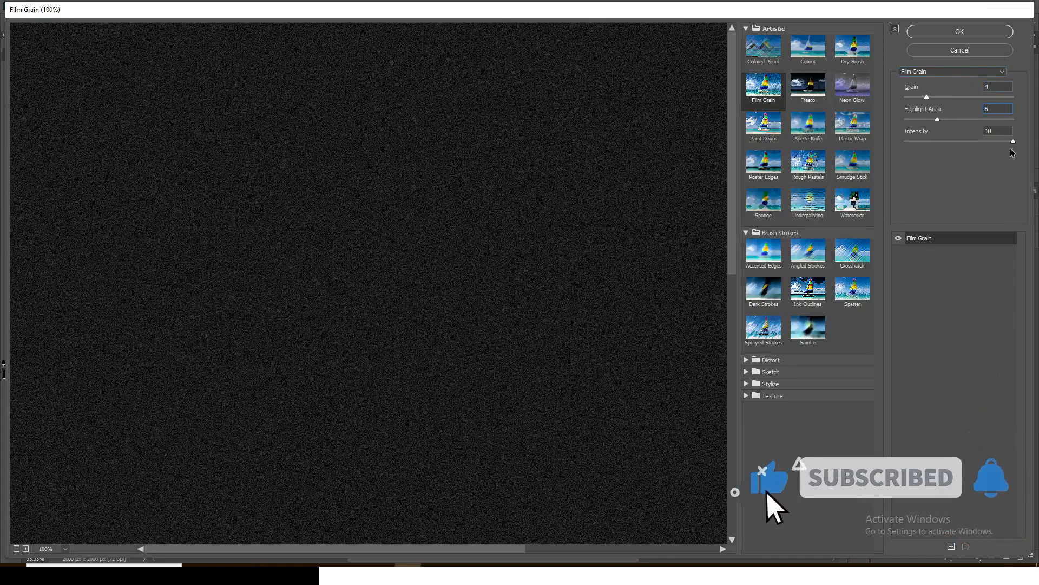
left_click_drag(996, 130, 952, 132)
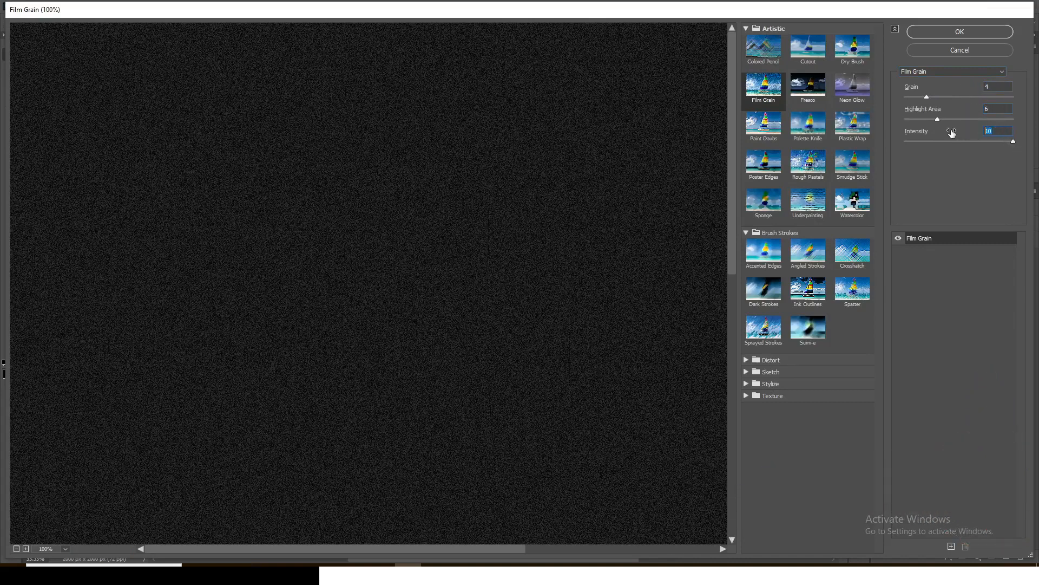
type("4")
left_click(967, 33)
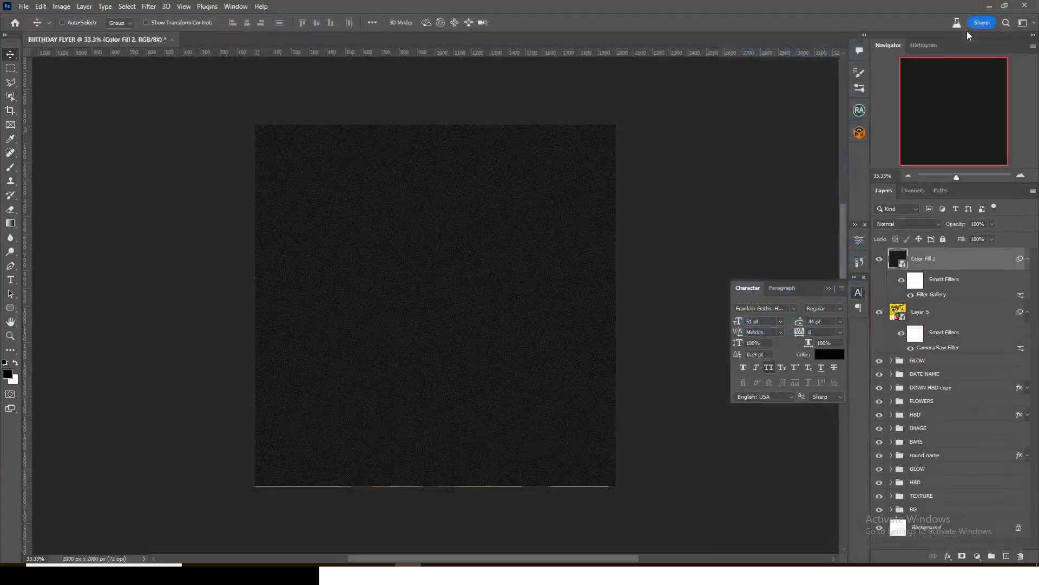
- Blend the grain layer with Color Dodge at 70% opacity and collapse its smart filter list
left_click(892, 225)
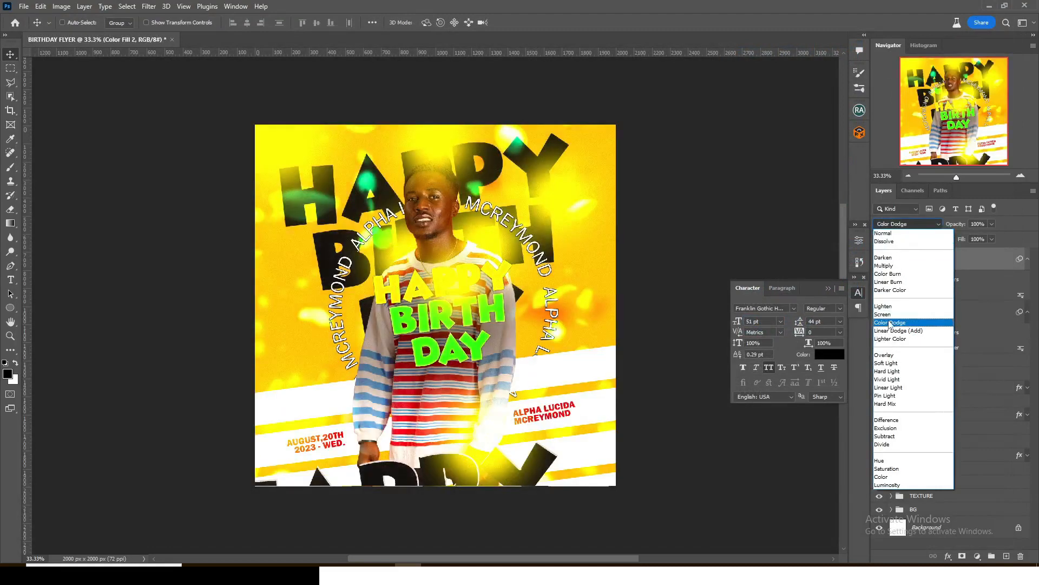
left_click(891, 323)
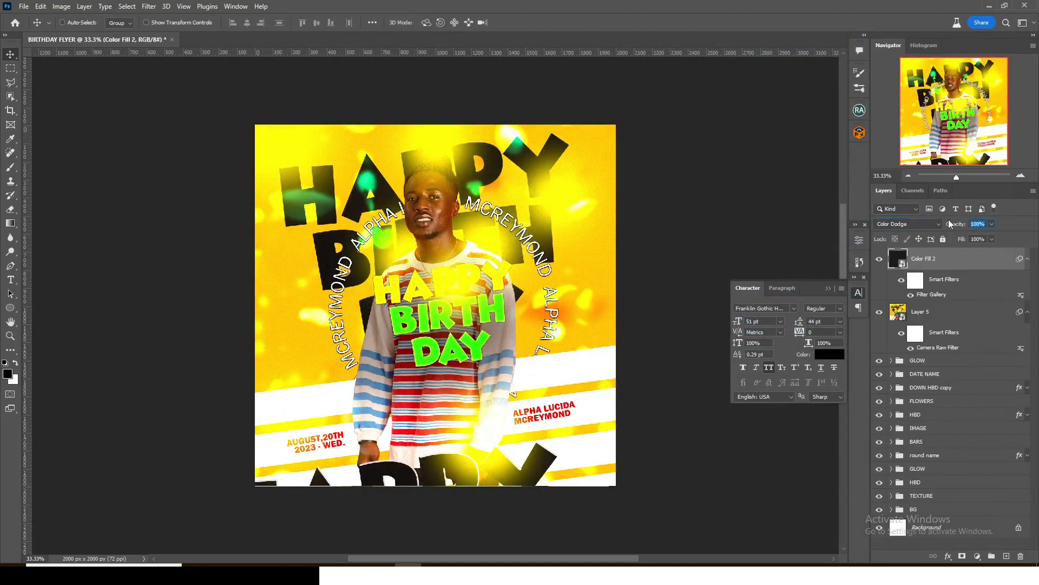
type("70")
key("Return")
left_click(1027, 258)
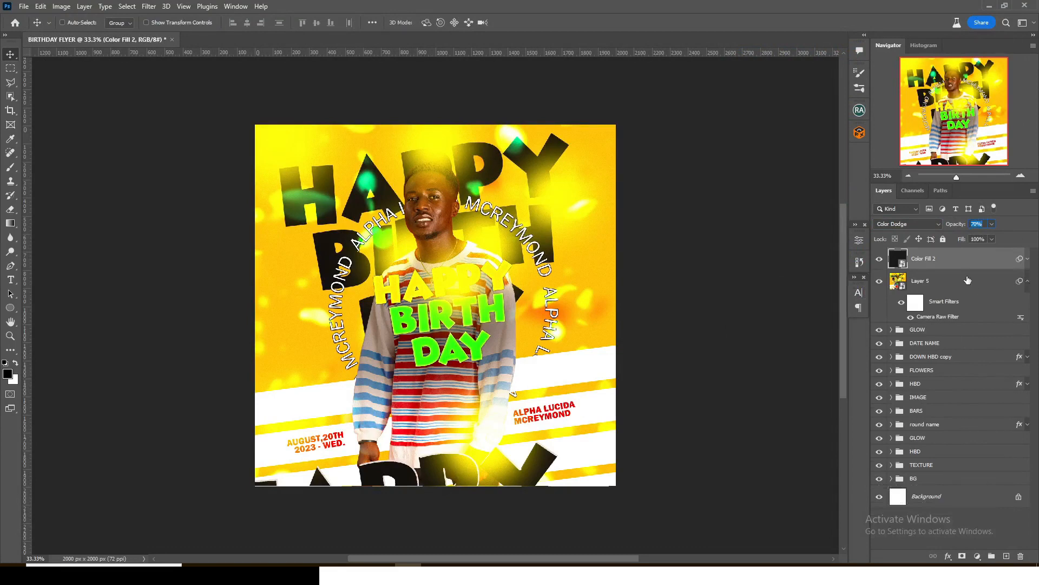
- Group the grain layer, name the group NOISE and collapse it
key("ctrl+g")
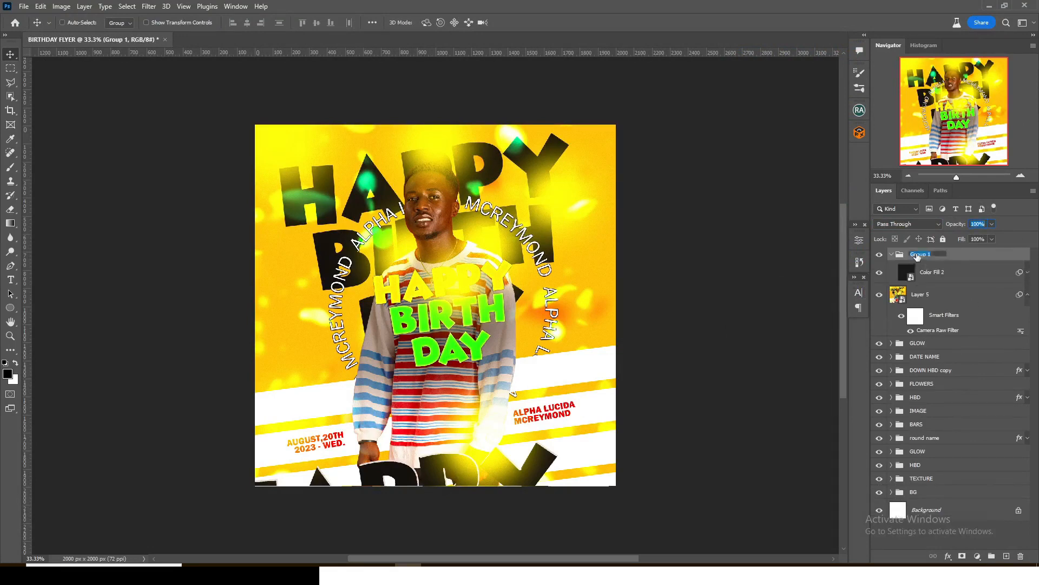
key("i")
key("s")
key("e")
key("Return")
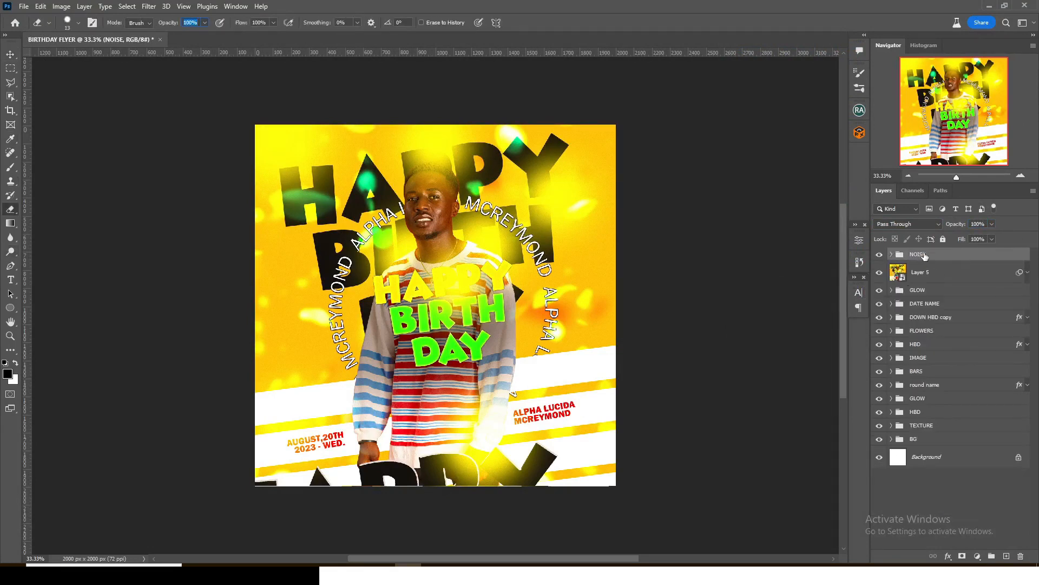
- Examine the grain effect up close around the man's face and the lettering, ending with the whole flyer in view
key("ctrl+plus")
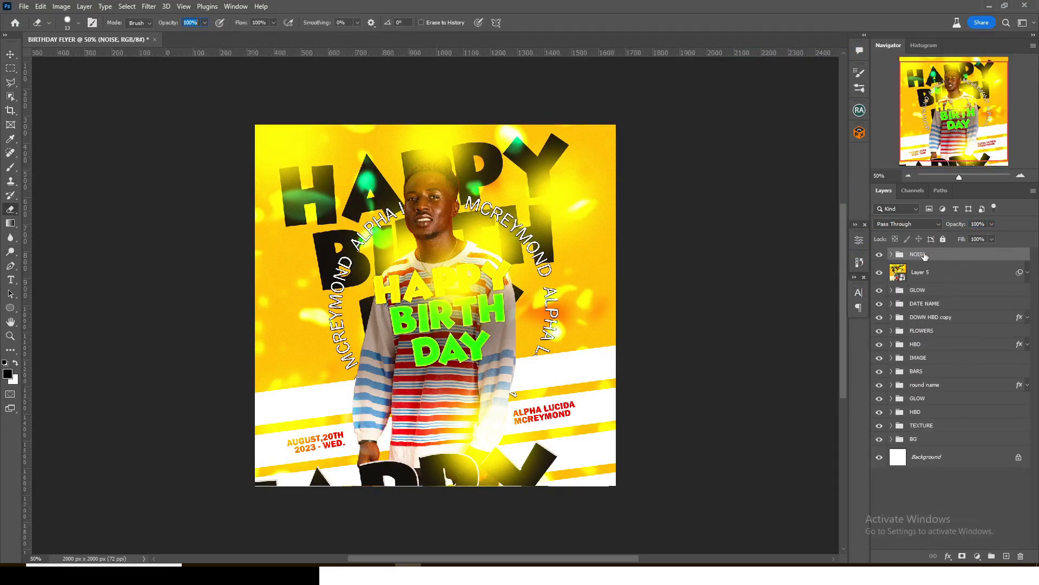
key("ctrl+plus")
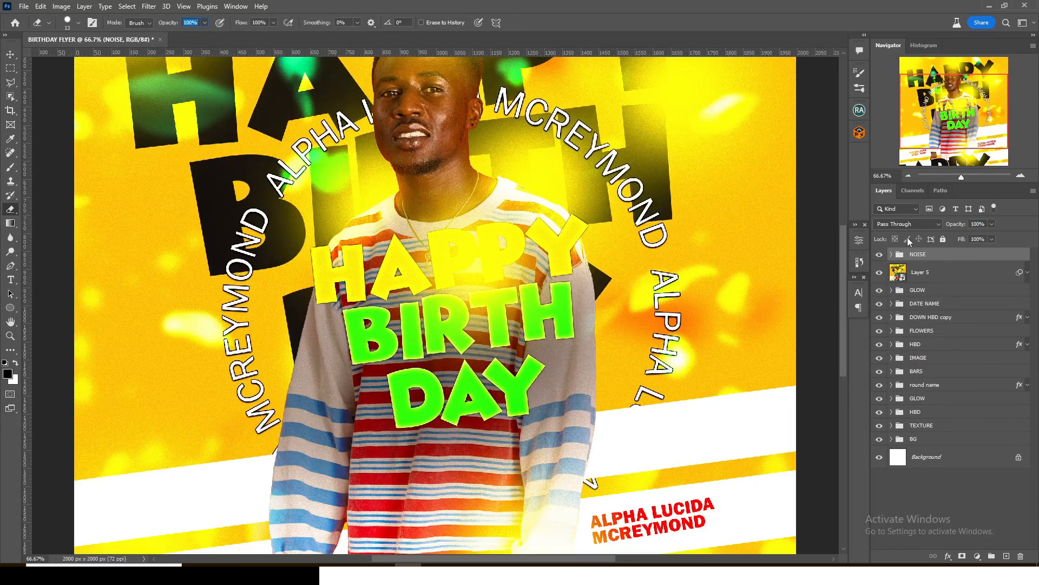
key("ctrl+plus")
scroll(837, 322, "up", 5)
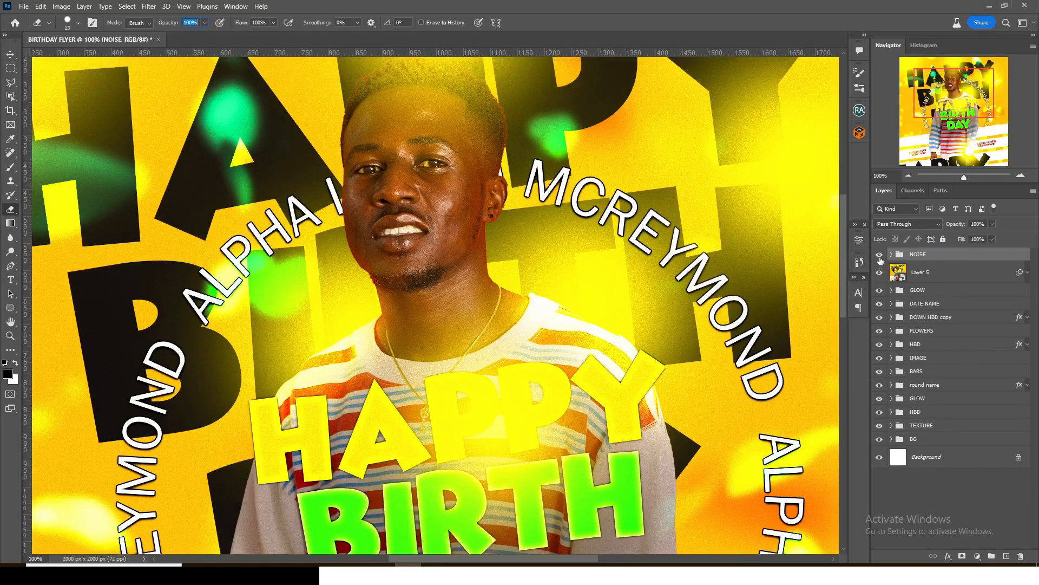
scroll(843, 268, "up", 1)
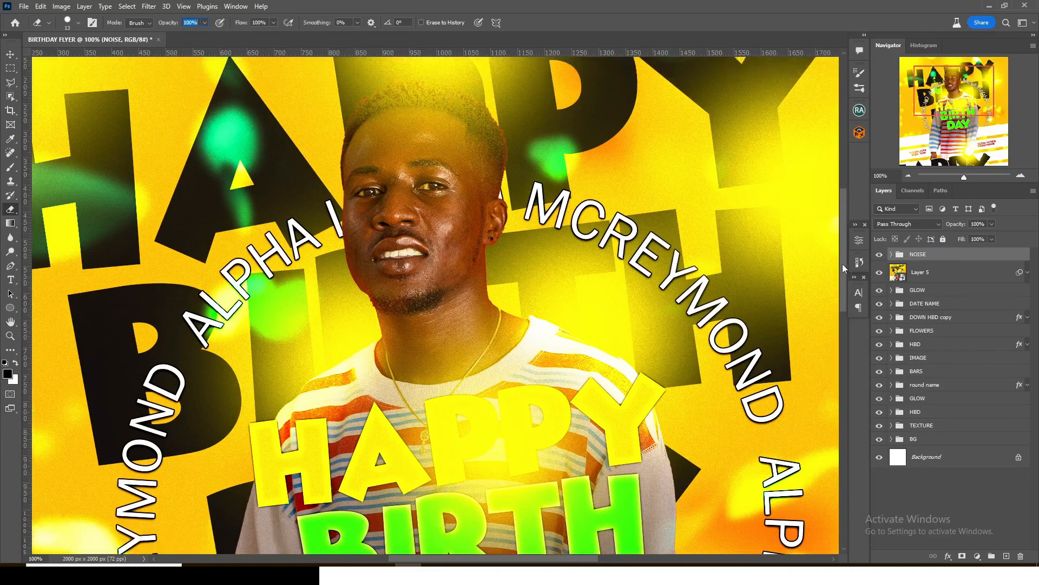
key("ctrl+0")
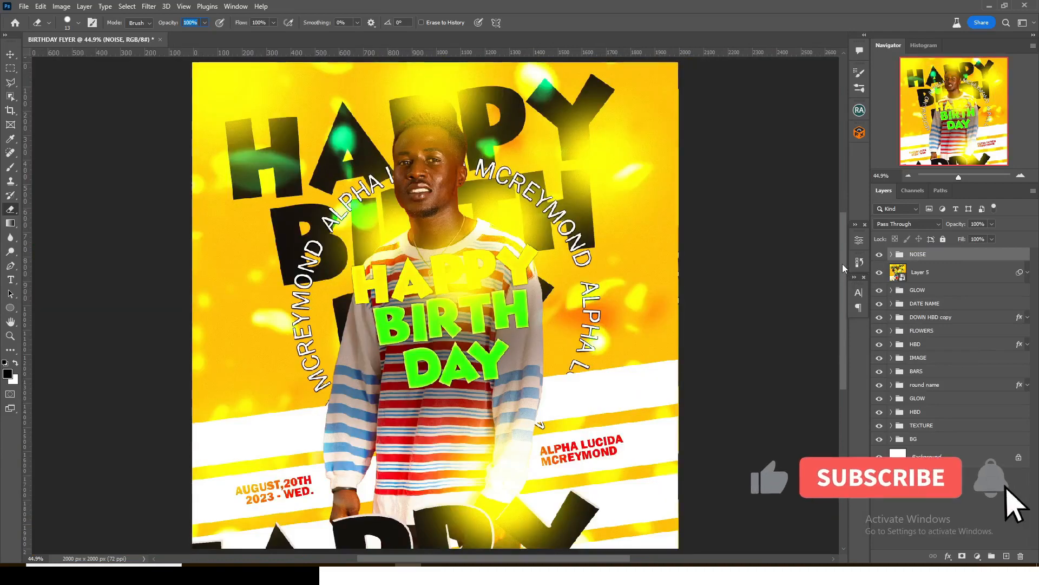